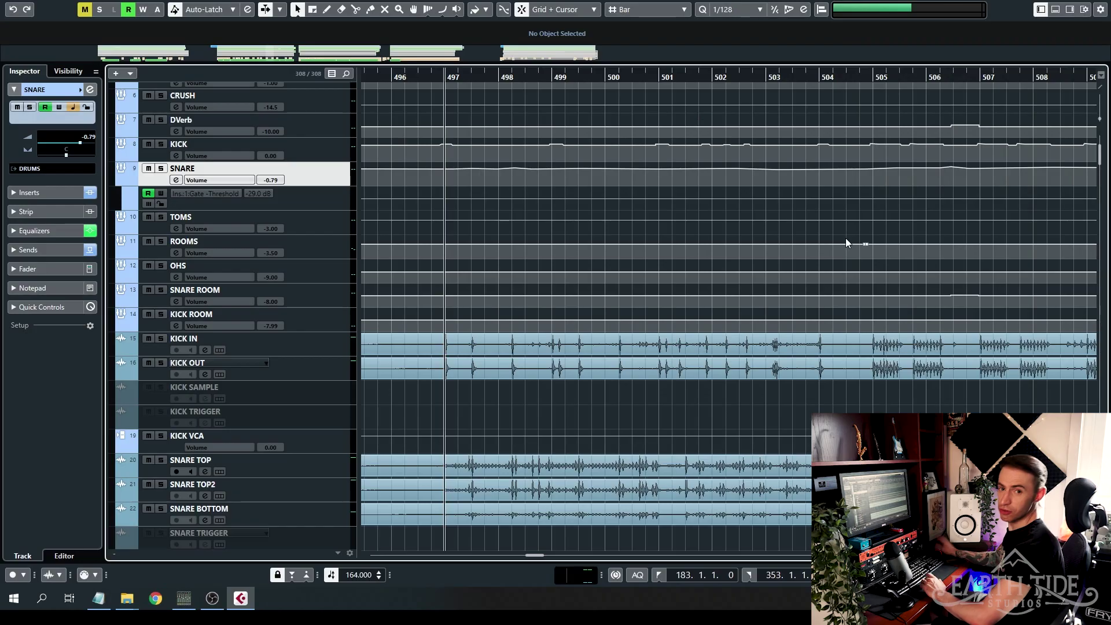
Open the Gate insert on the SNARE track and play the soloed snare from bar 497.
click(47, 197)
click(31, 132)
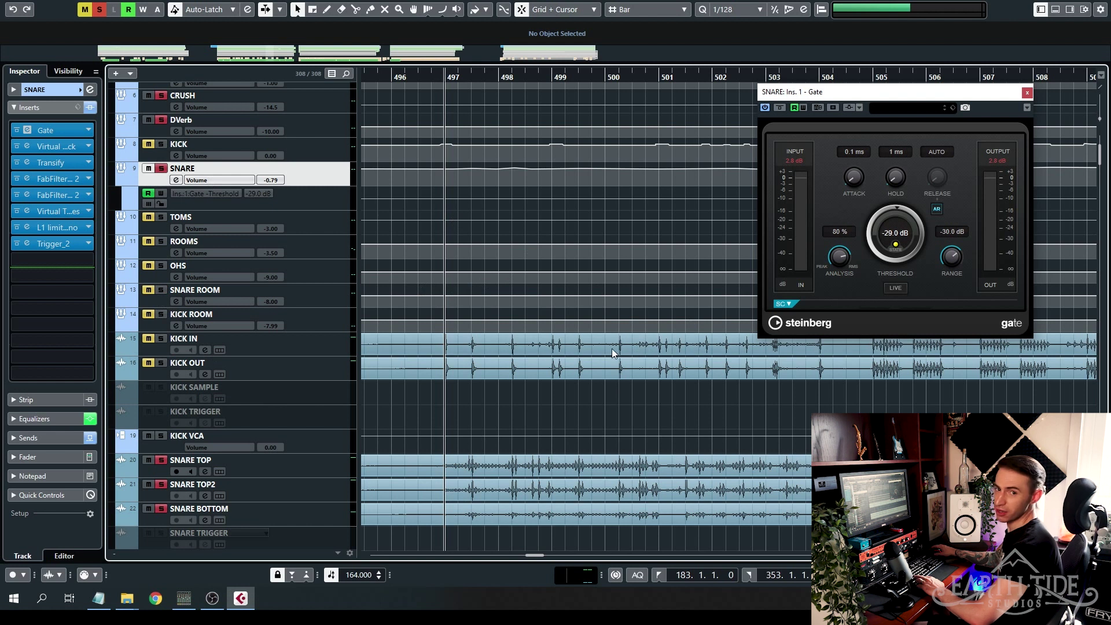
key(space)
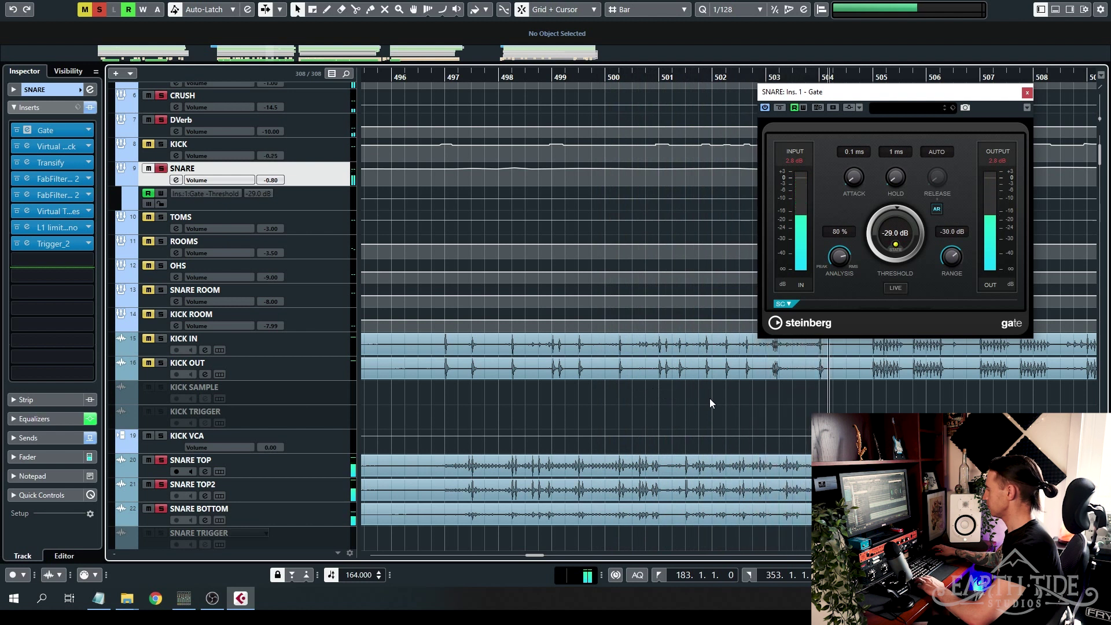
key(space)
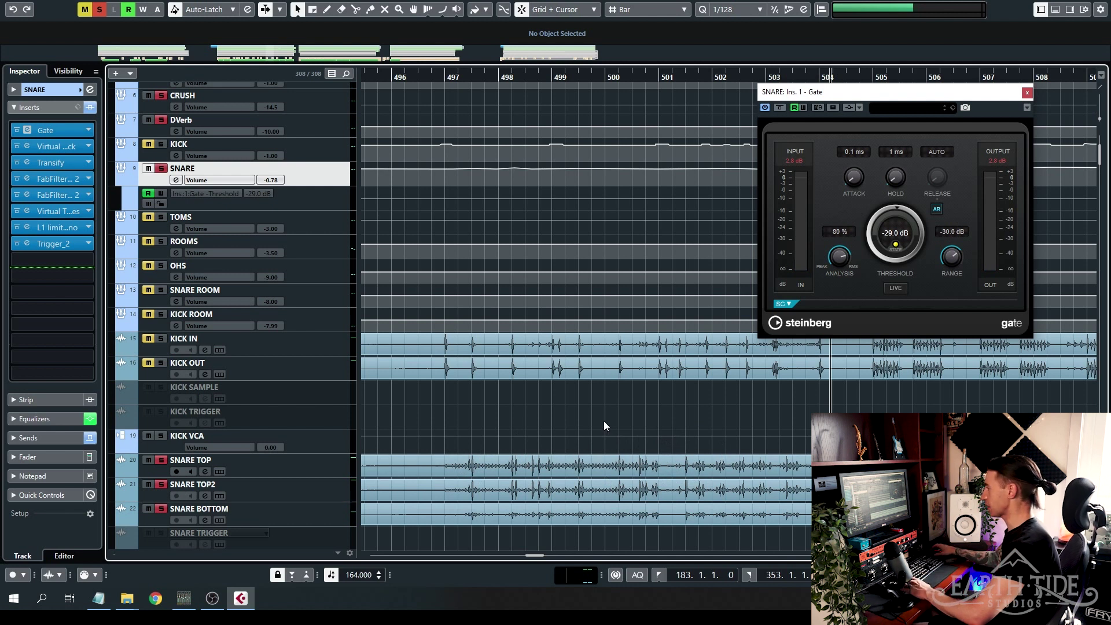
Play the snare passage from bar 505 and return the playback position to bar 497.
scroll(659, 416, right, 3)
click(636, 77)
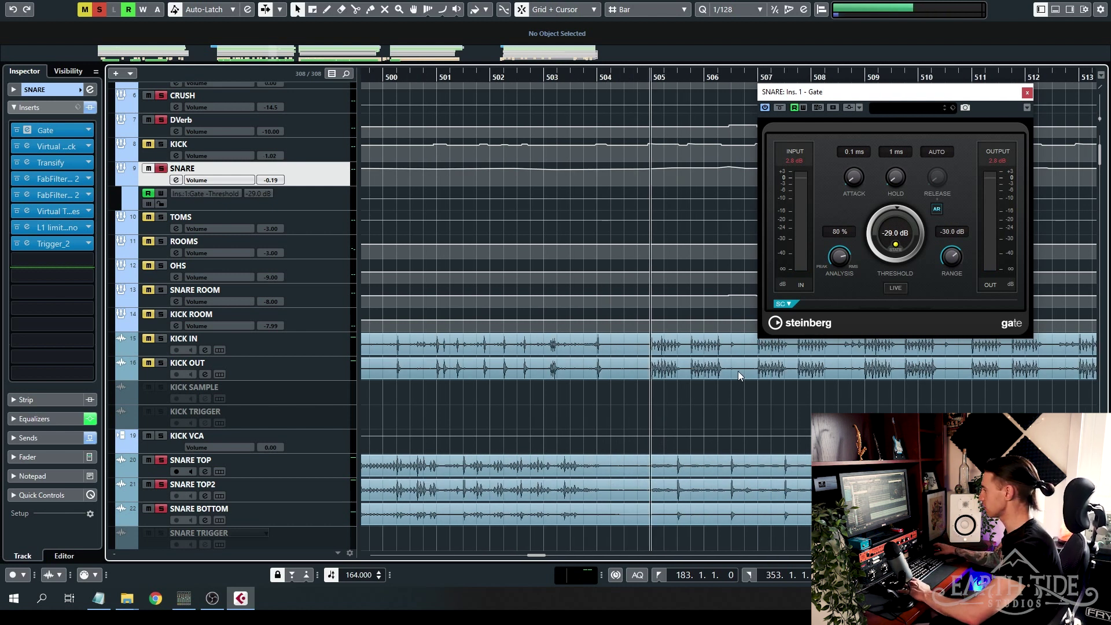
key(space)
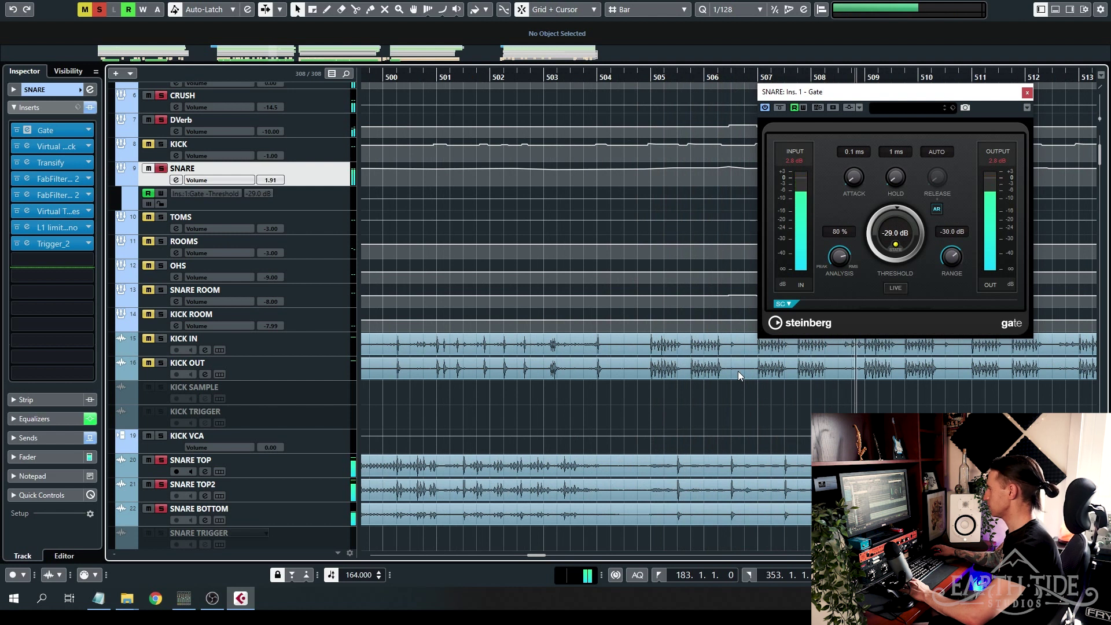
key(space)
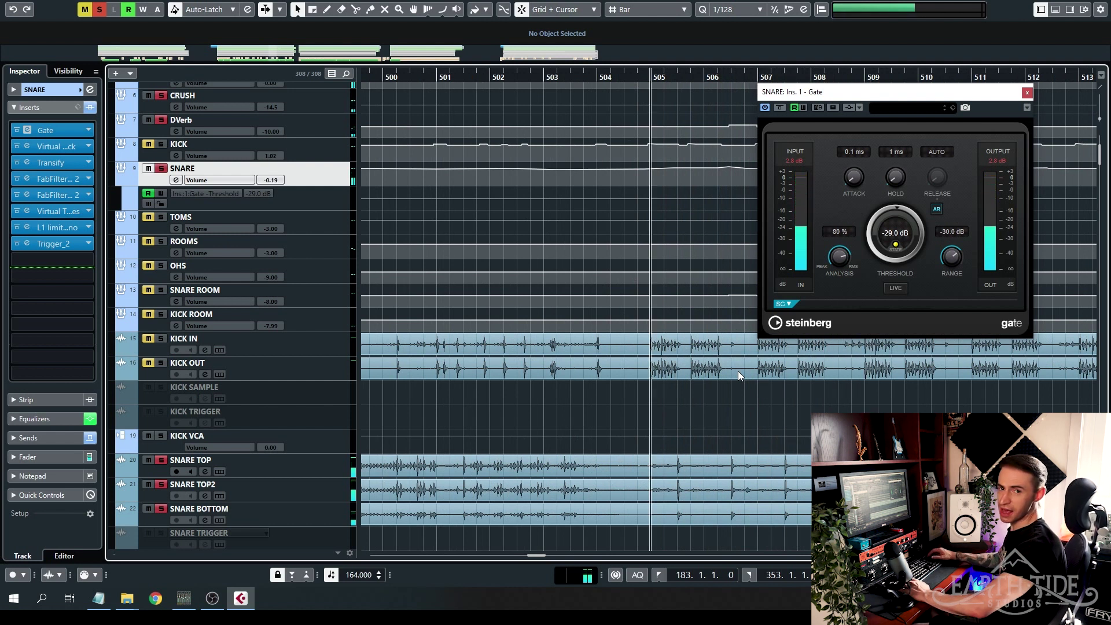
scroll(741, 372, left, 4)
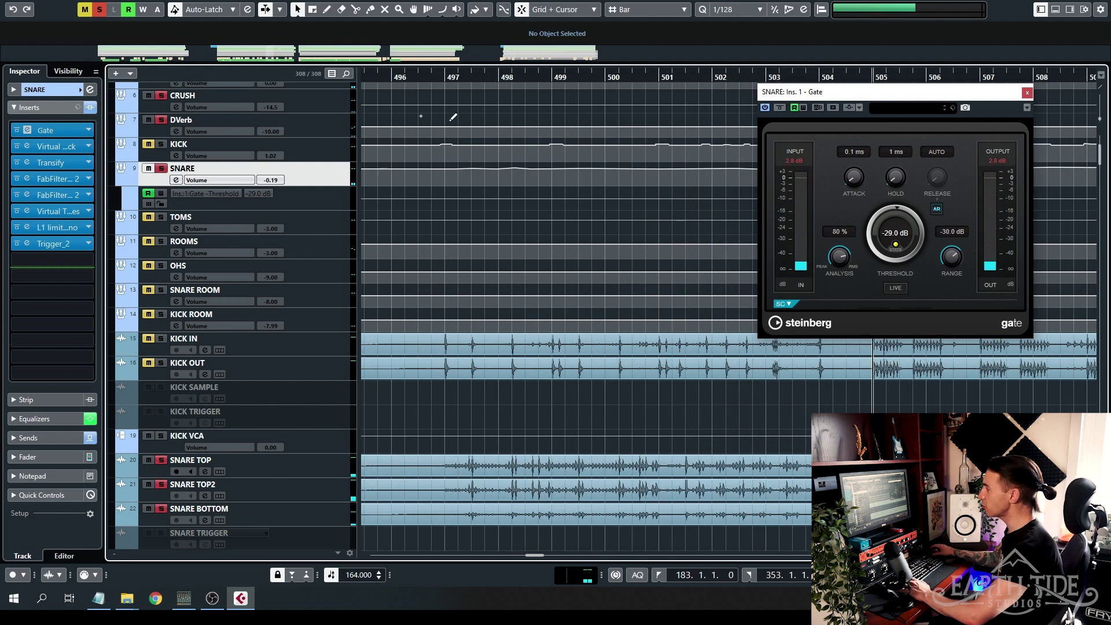
click(462, 77)
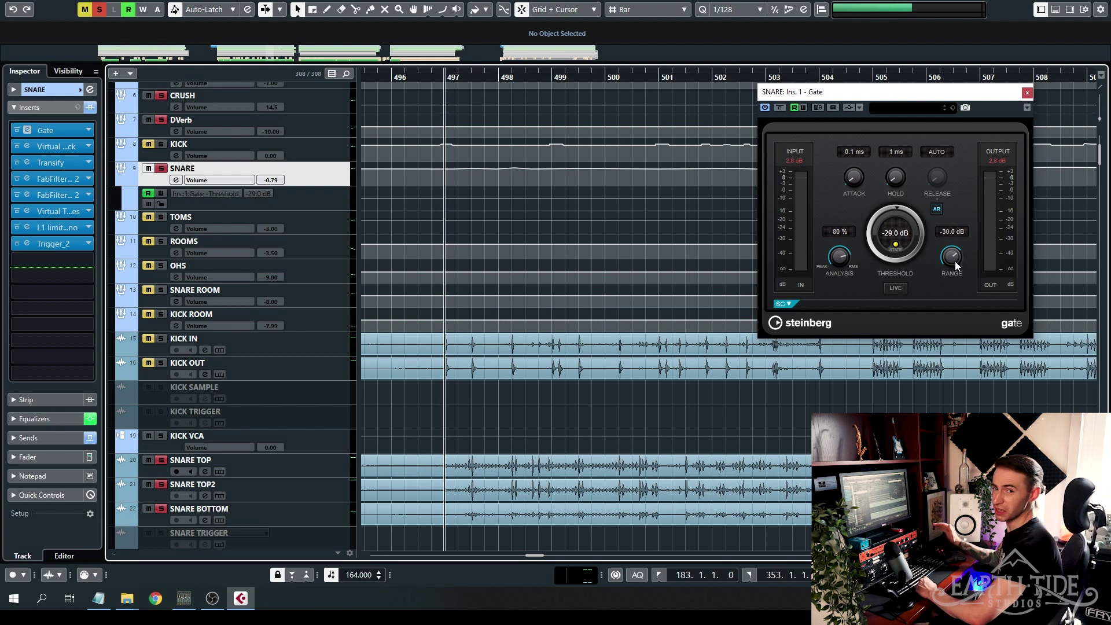
Try a range of -74.5 dB on the snare gate and set it back to -30 dB.
drag(954, 261, 960, 322)
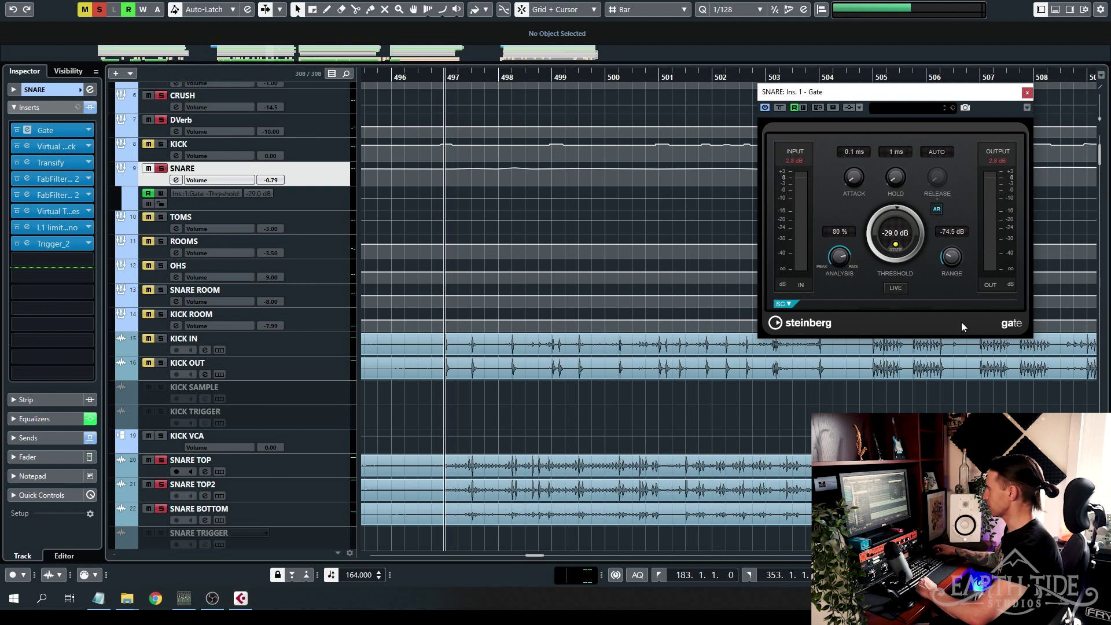
double_click(949, 231)
text(-30)
key(Return)
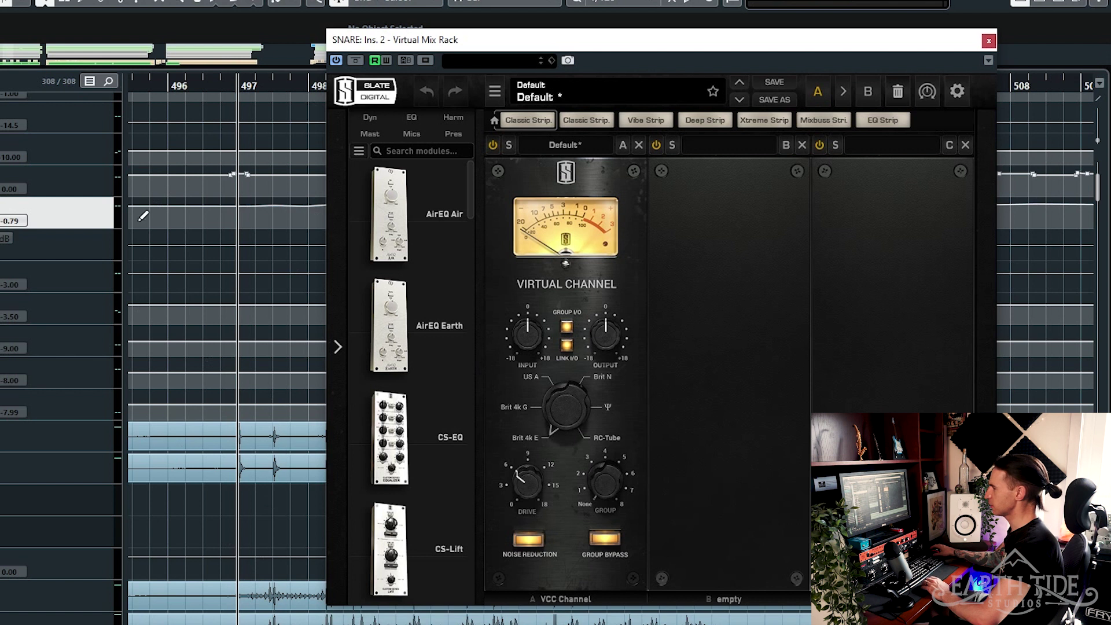
Compare the snare during playback with the Virtual Mix Rack insert bypassed and active.
click(360, 61)
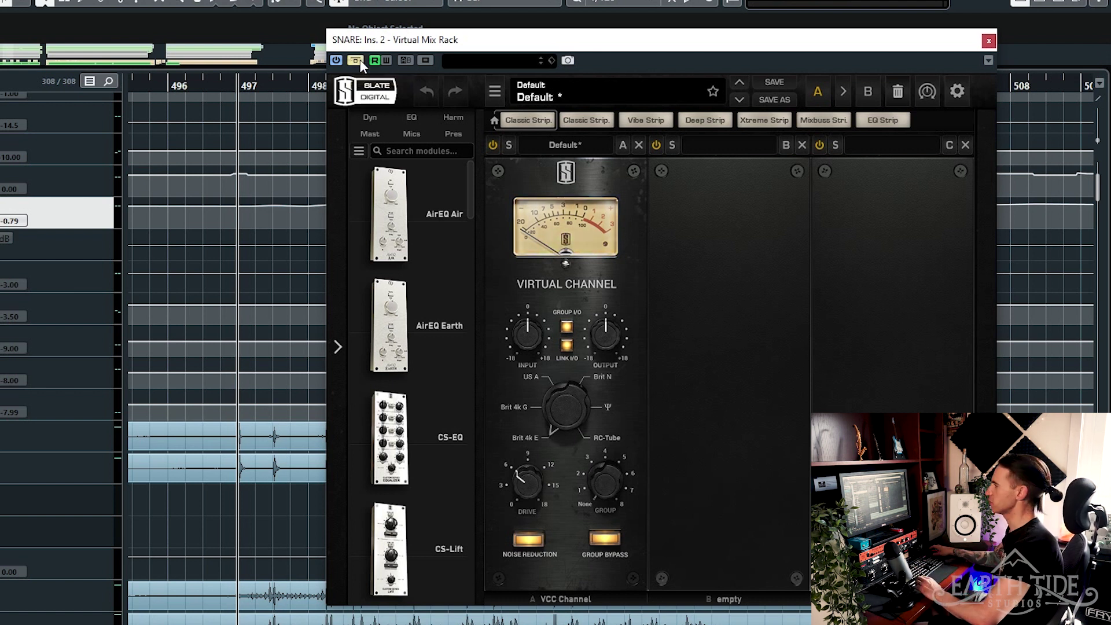
click(359, 60)
key(space)
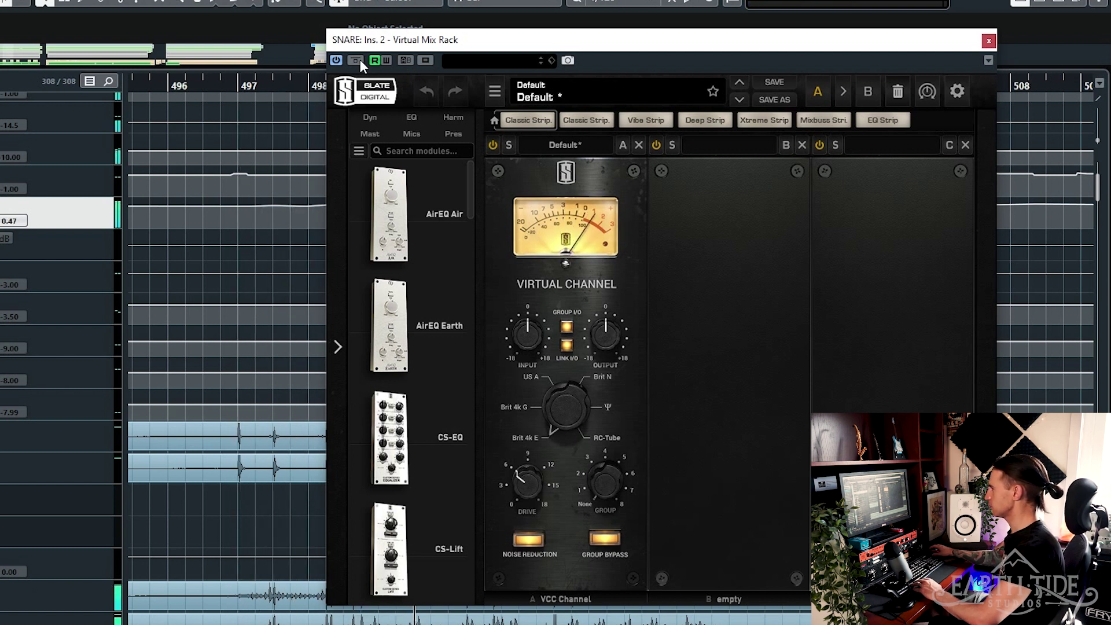
click(359, 60)
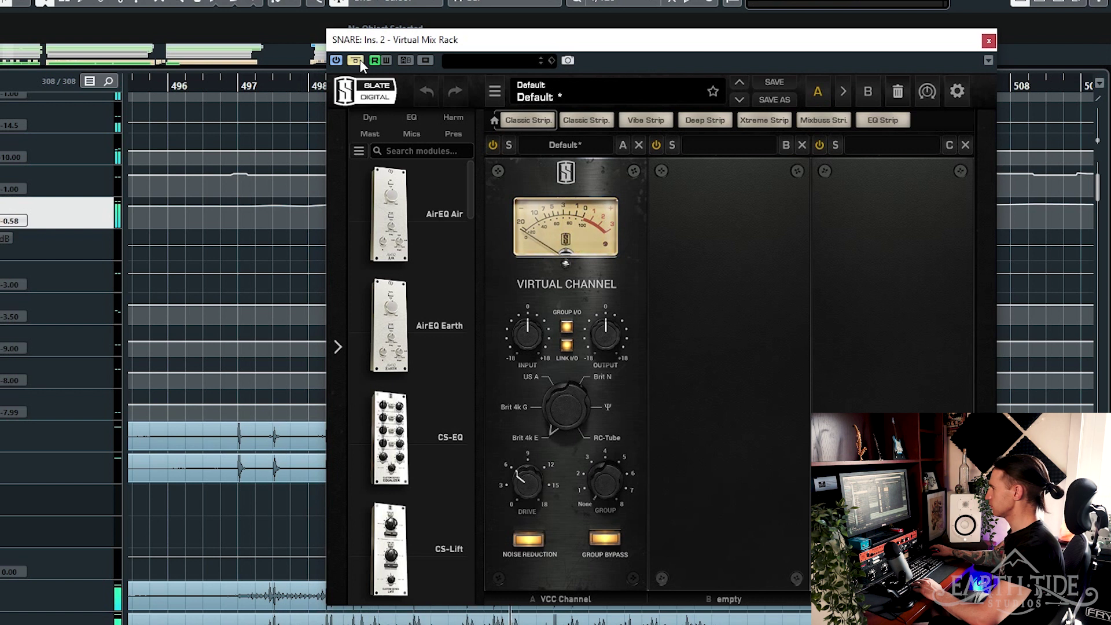
click(356, 60)
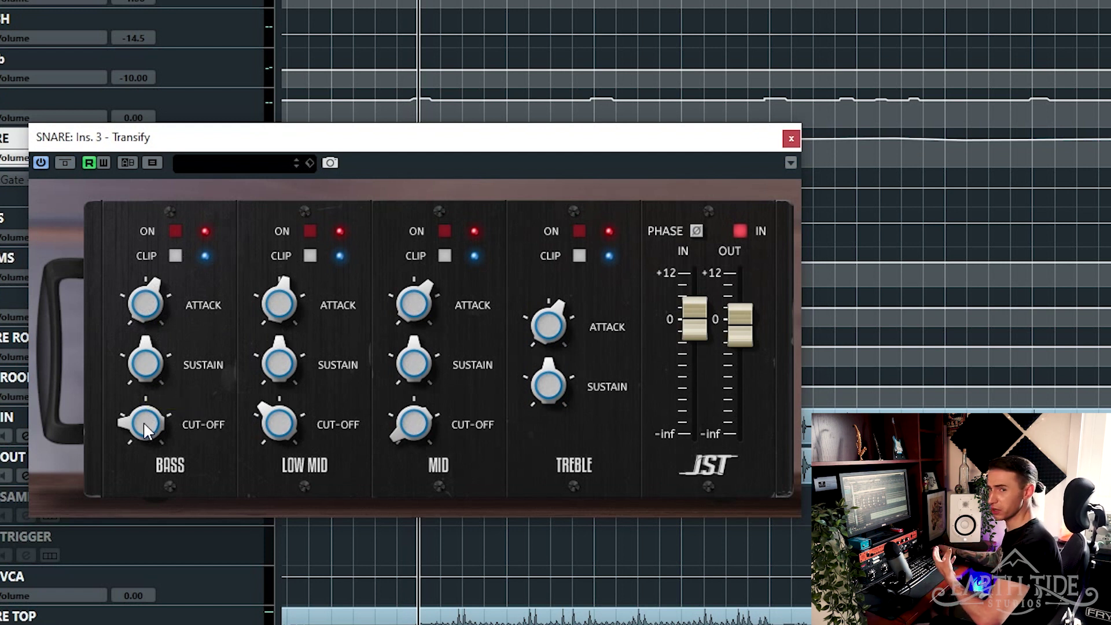
Compare the snare during playback with the Transify insert bypassed and active.
mouse_move(283, 432)
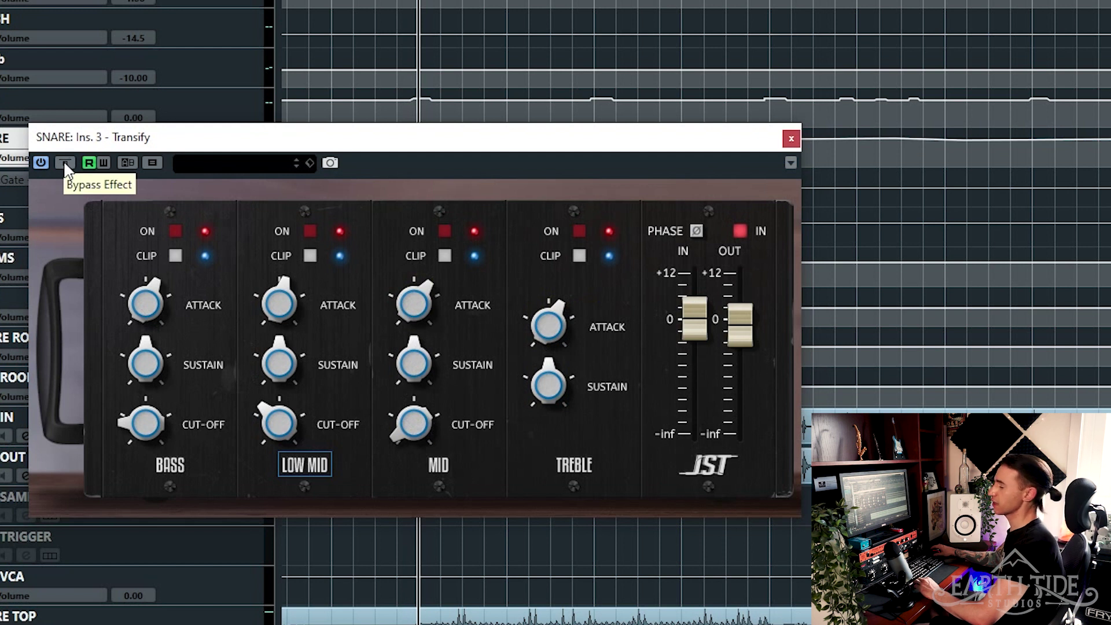
key(space)
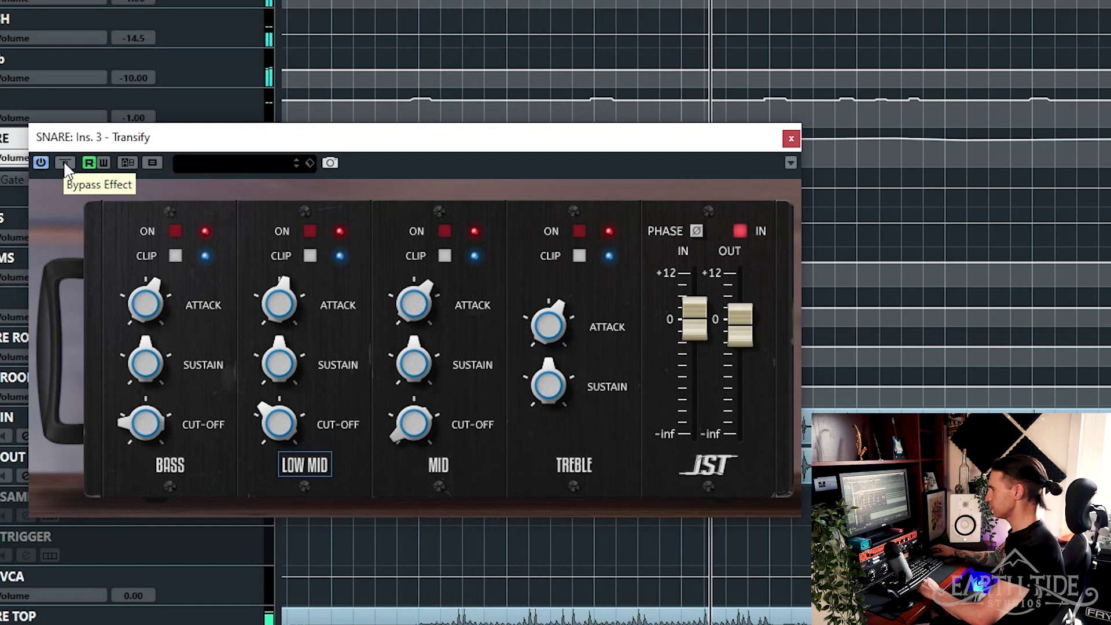
click(65, 162)
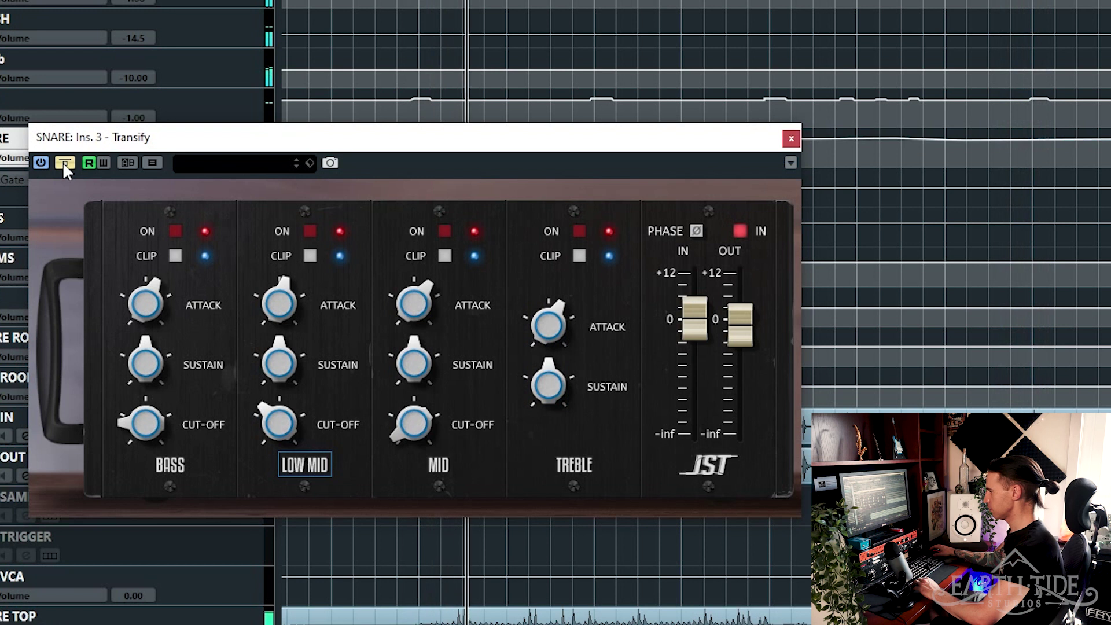
click(63, 162)
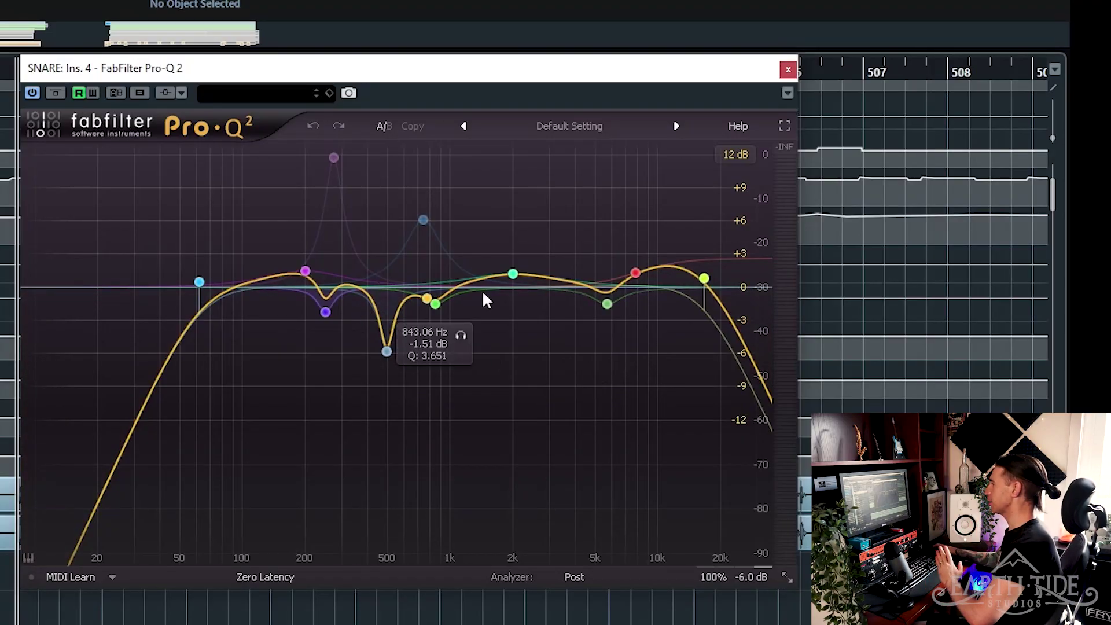
Delete the two disabled bell bands above the curve in the snare's Pro-Q 2.
drag(248, 167, 444, 154)
drag(388, 207, 461, 243)
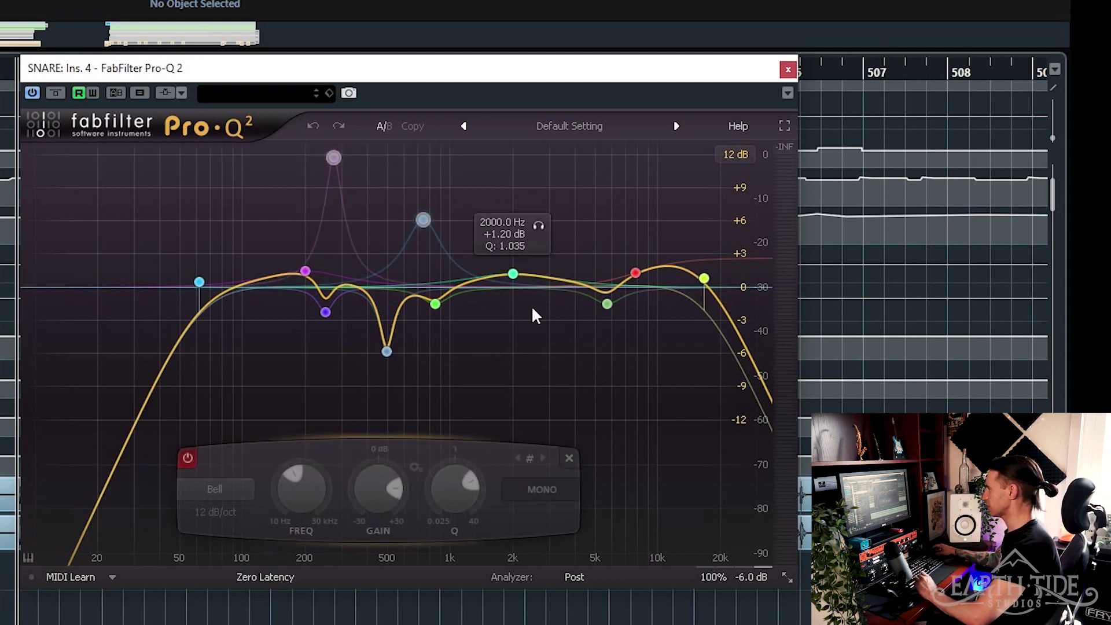
click(569, 458)
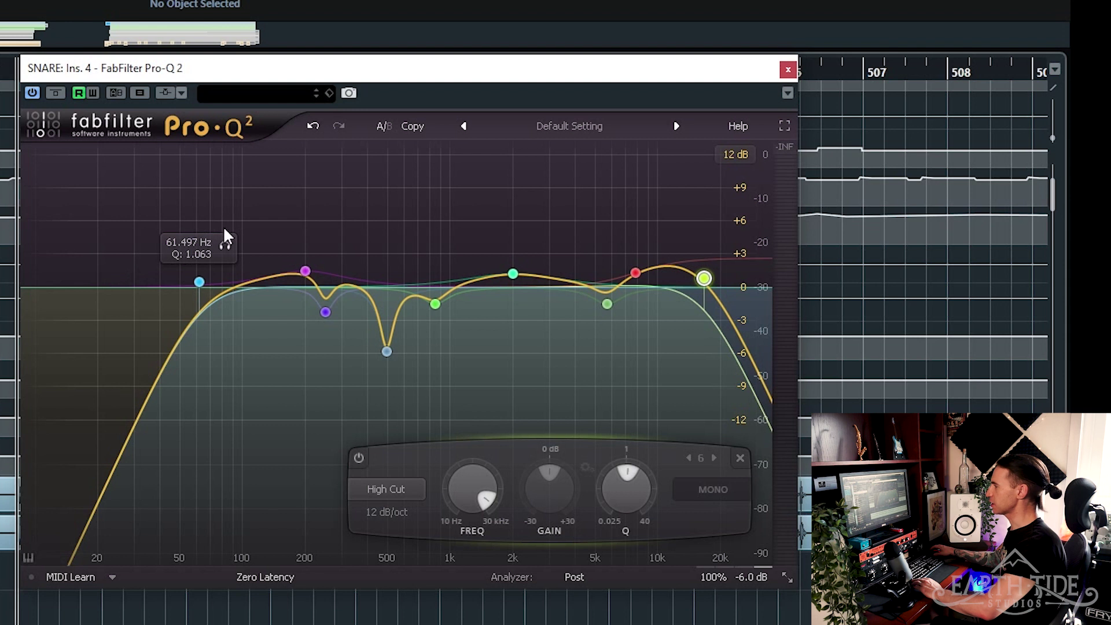
Audition the low cut band at 61.497 Hz and the high cut band at 16654 Hz in solo.
click(225, 247)
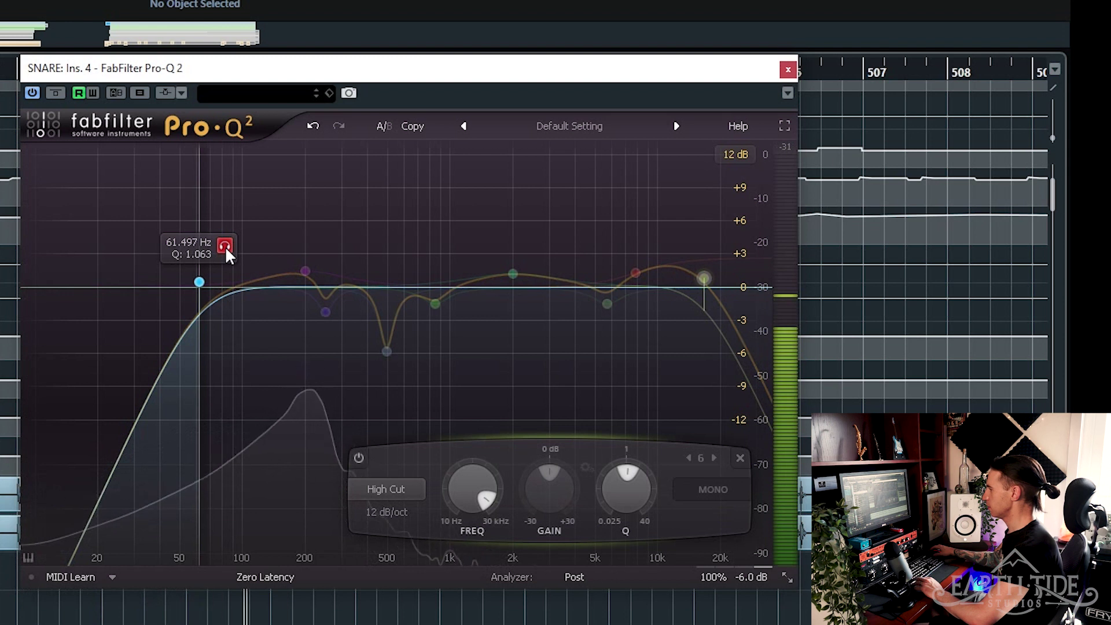
click(225, 247)
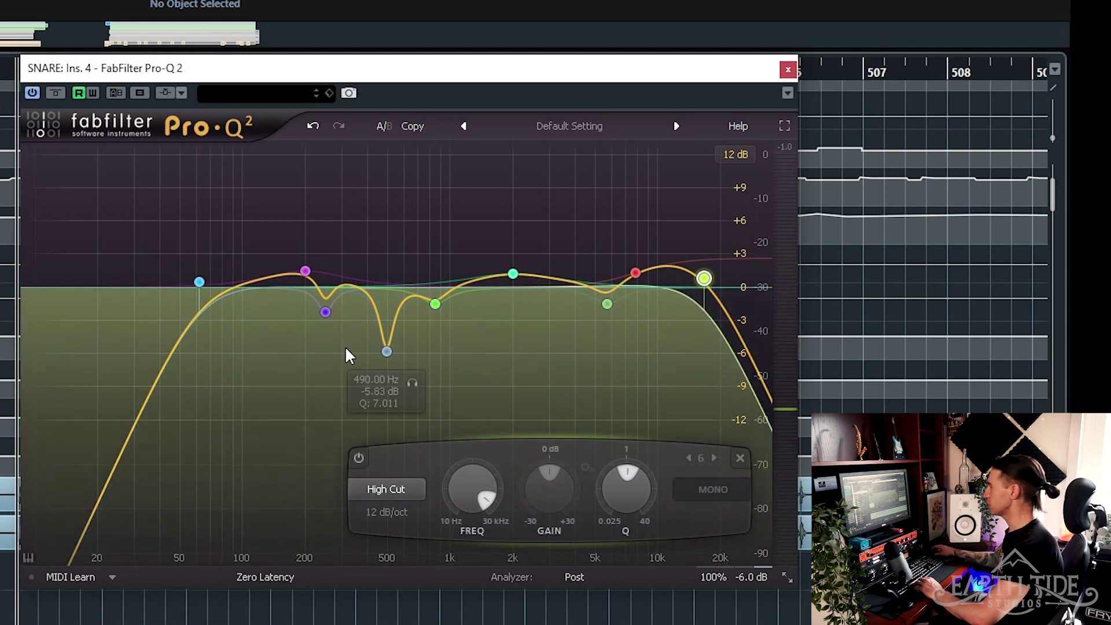
mouse_move(721, 237)
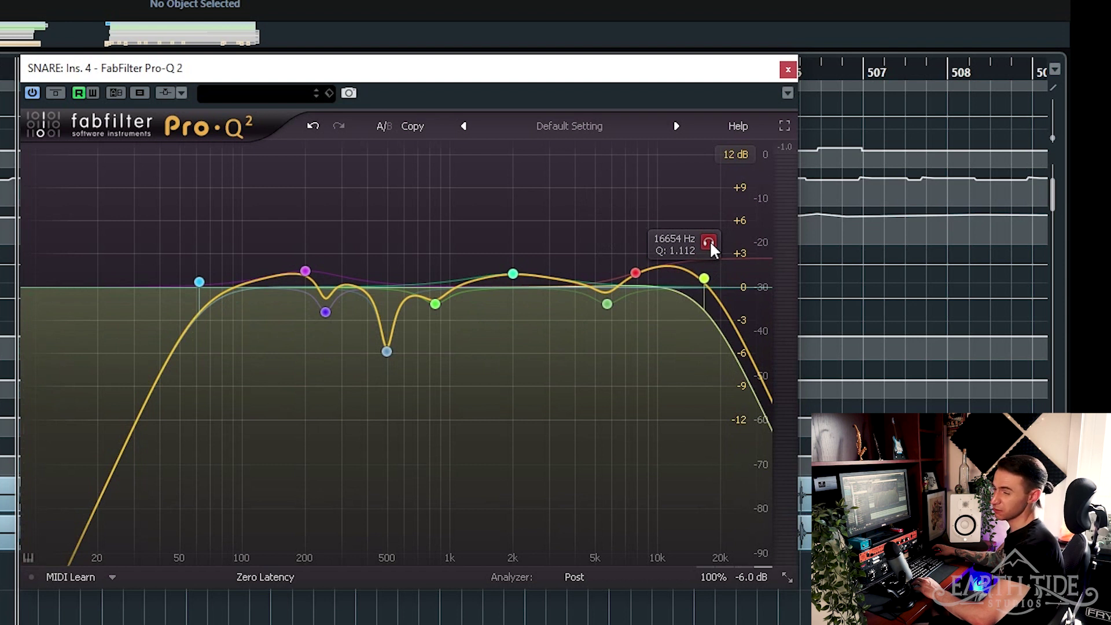
click(708, 242)
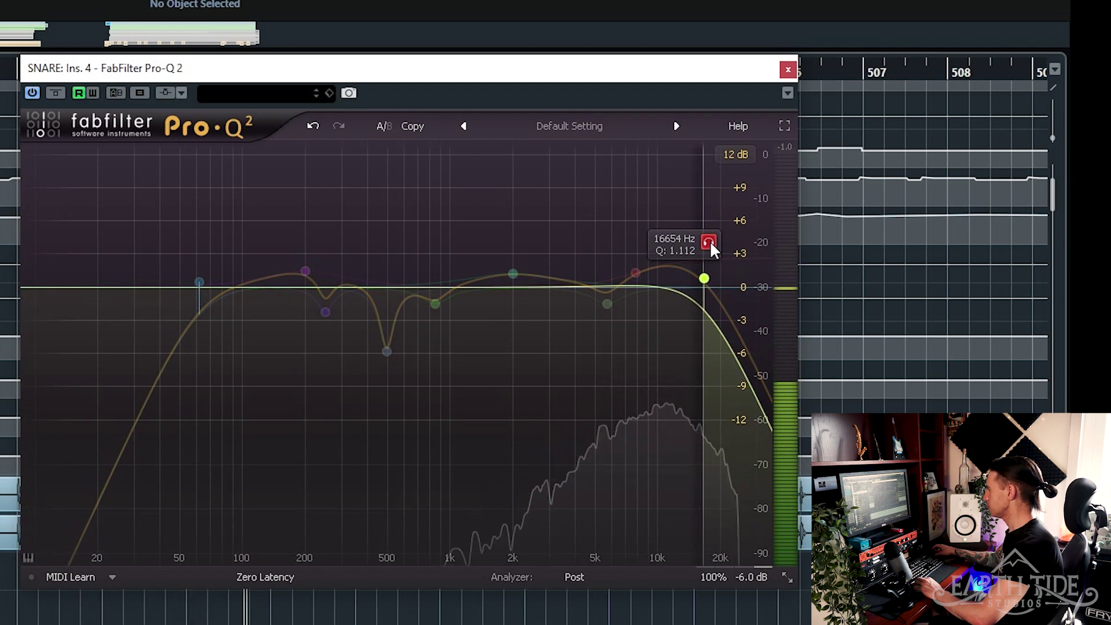
click(709, 243)
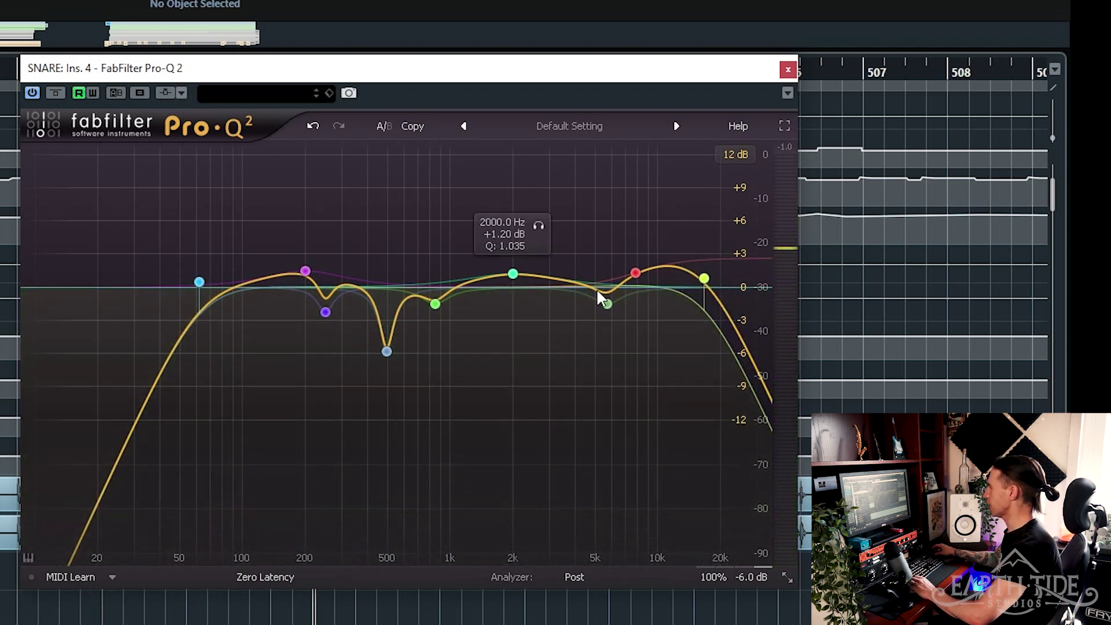
Compare the snare with the low cut, 250 Hz and high cut bands disabled and re-enabled during playback.
click(704, 278)
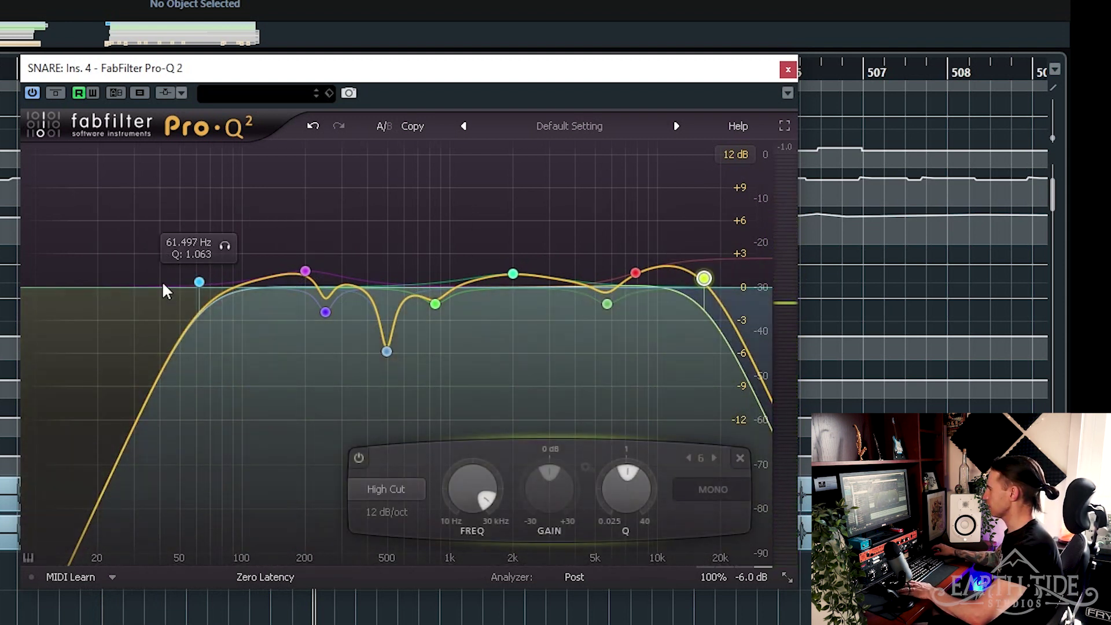
drag(162, 280, 340, 323)
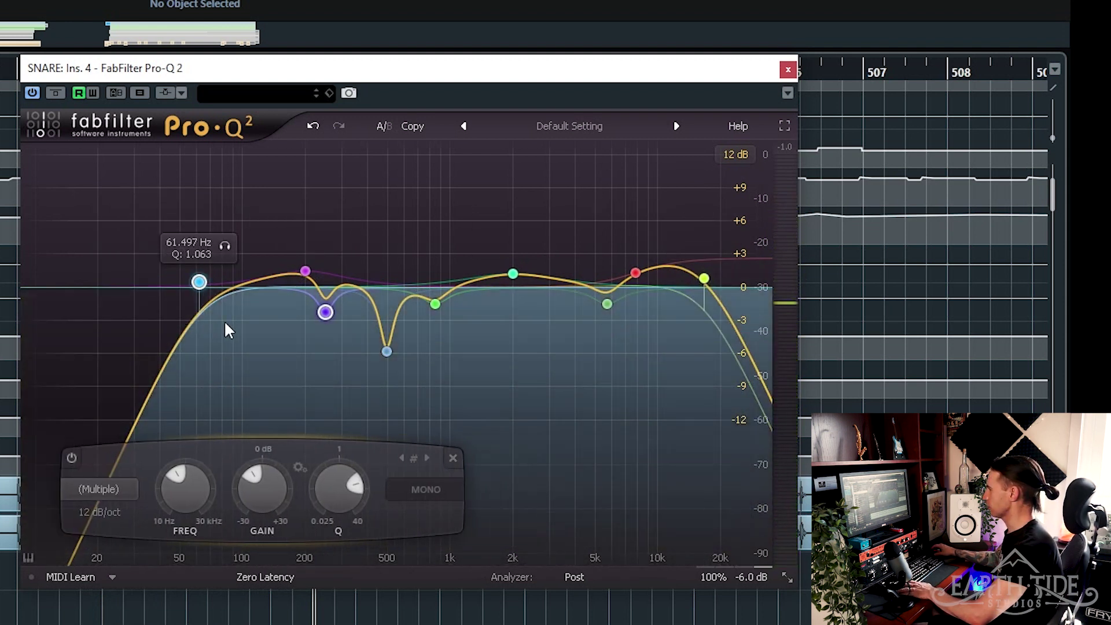
click(69, 460)
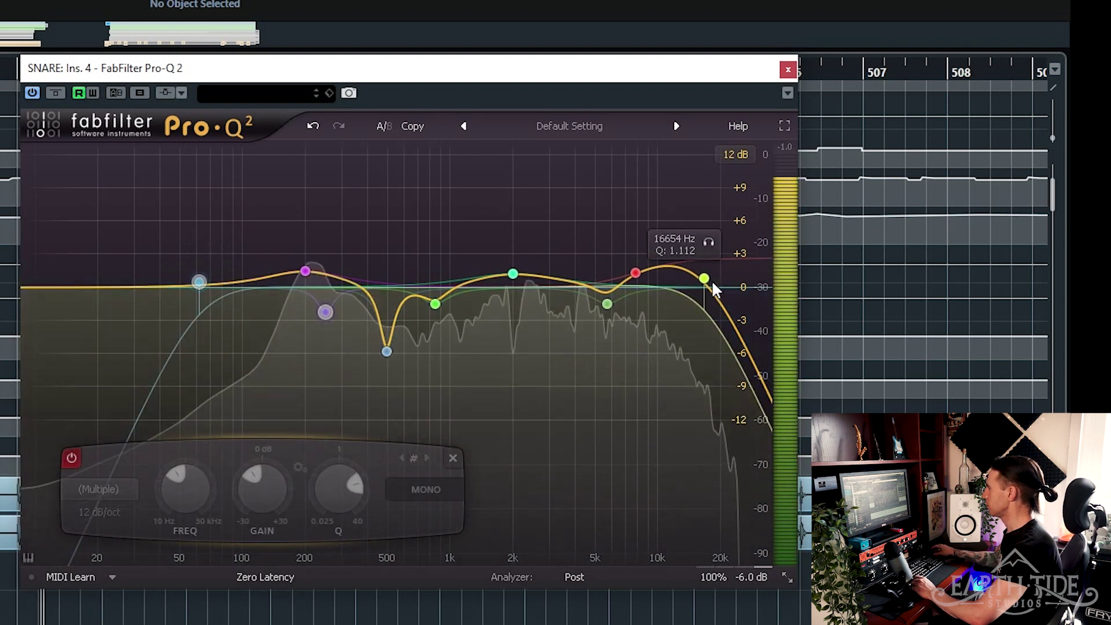
click(705, 279)
click(359, 458)
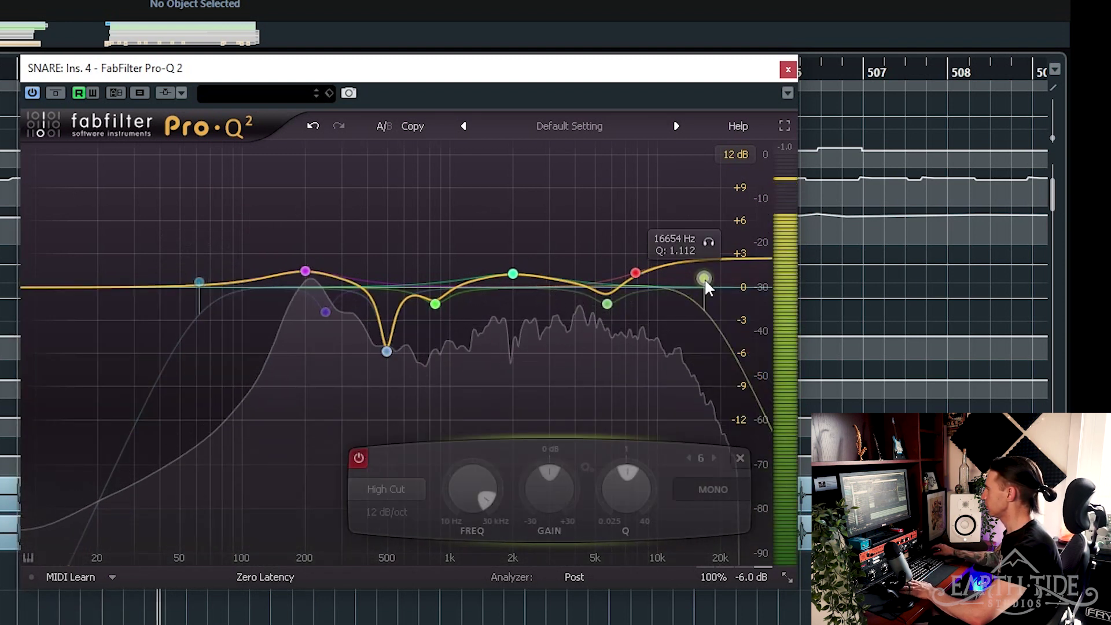
drag(160, 276, 340, 323)
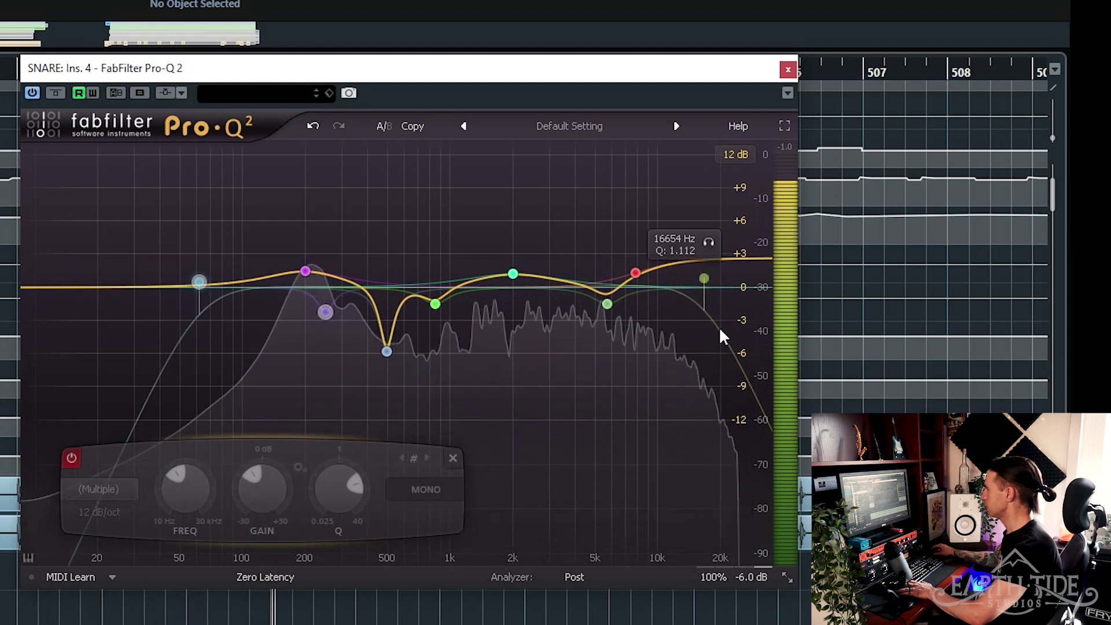
click(72, 458)
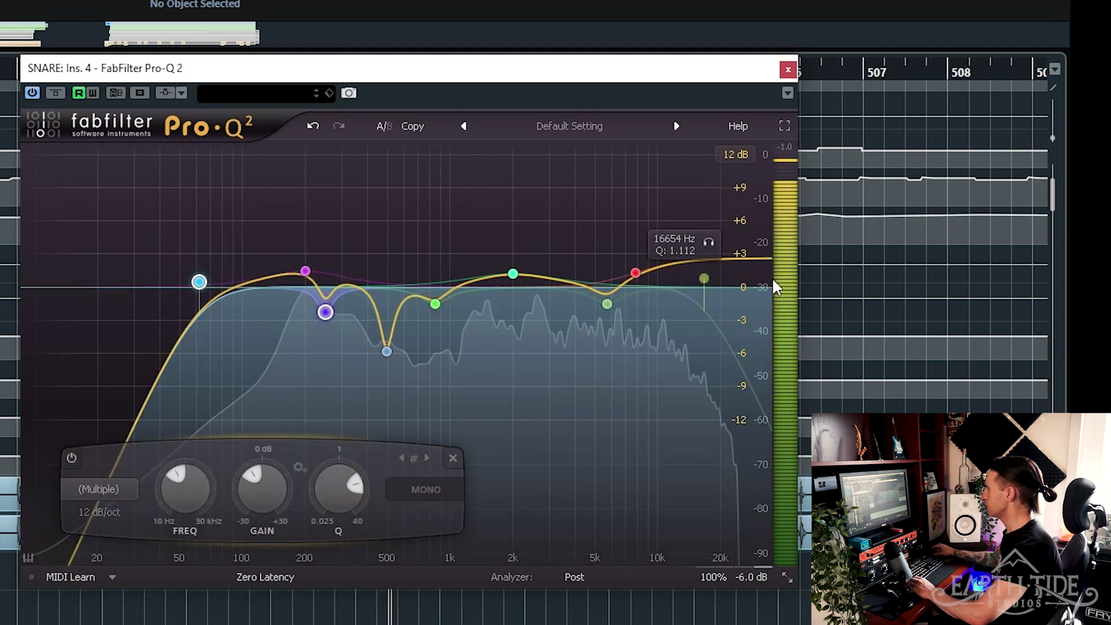
click(703, 279)
click(358, 457)
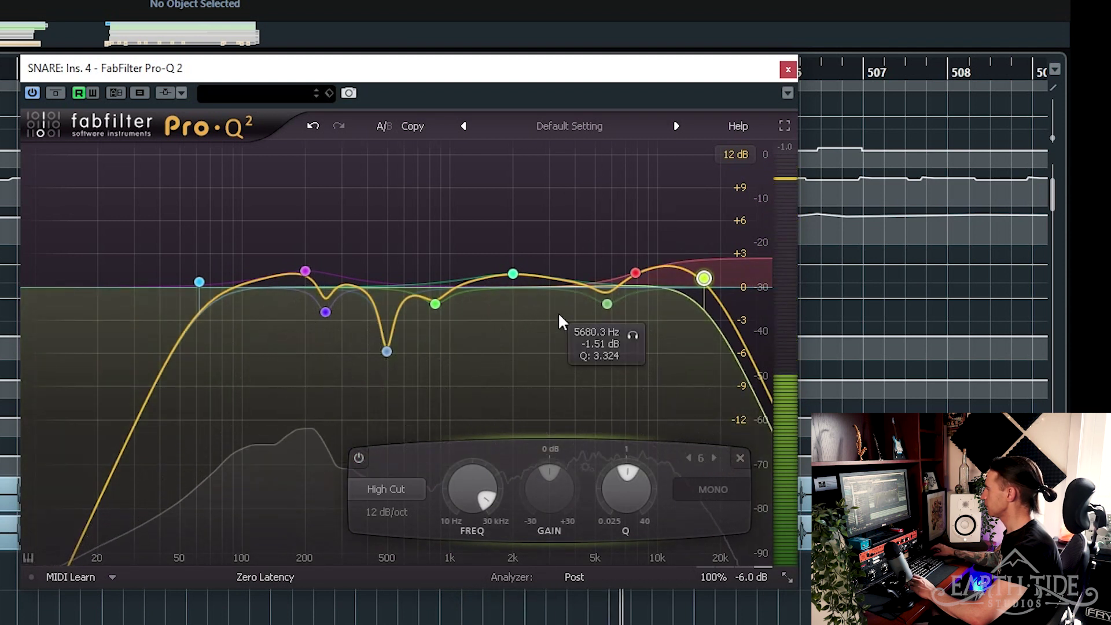
Compare the snare with all Pro-Q 2 bands disabled and re-enabled.
key(space)
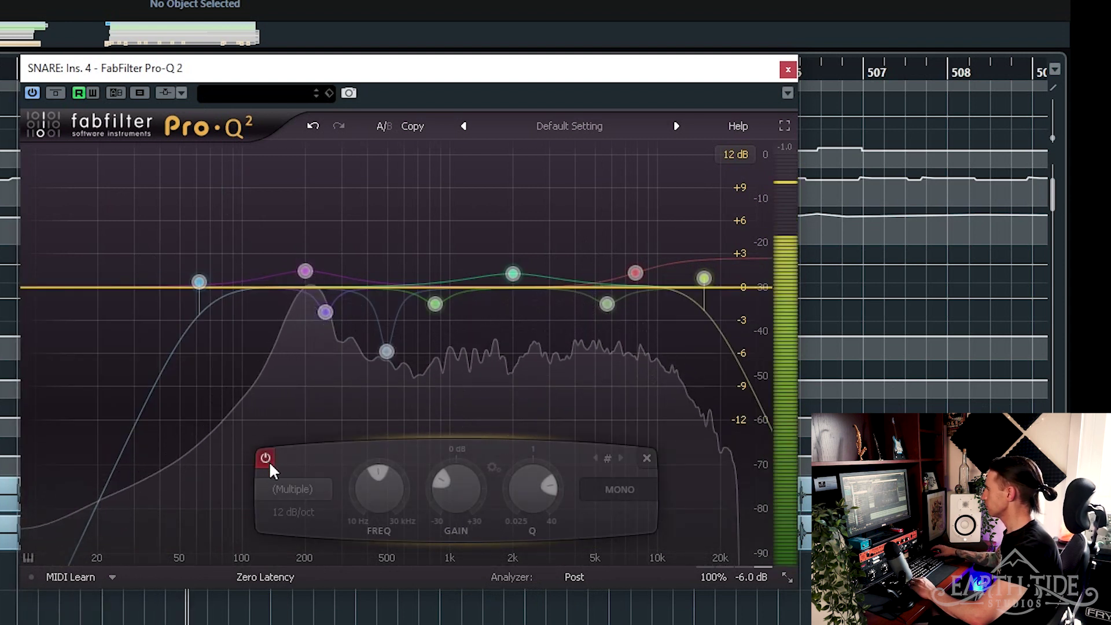
click(267, 461)
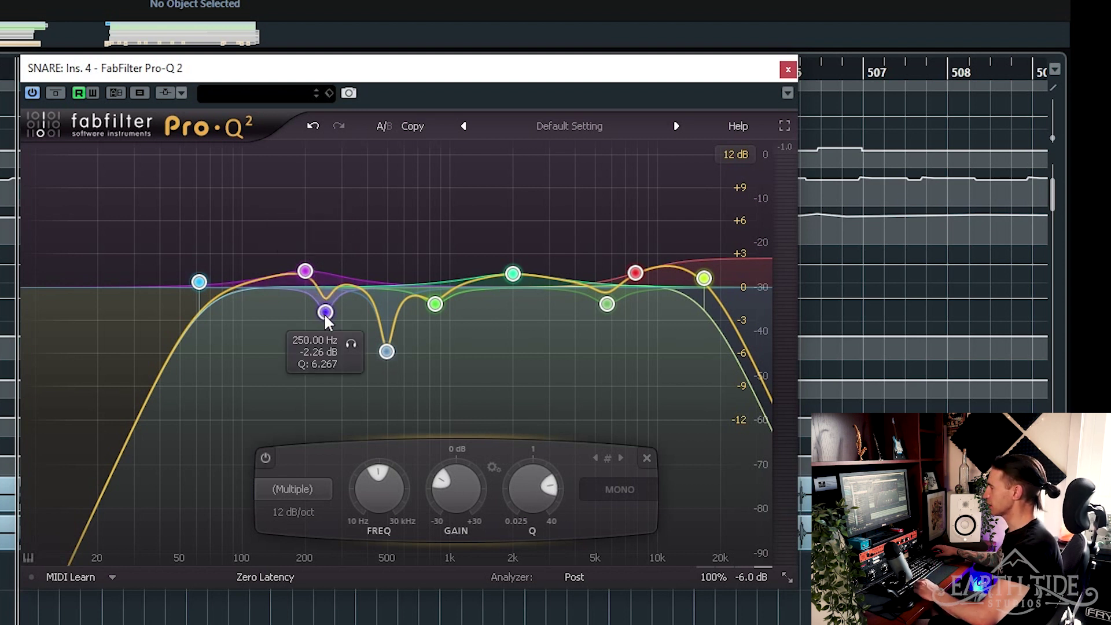
Audition the snare's 250 Hz cut and 200 Hz boost in solo during playback.
click(354, 343)
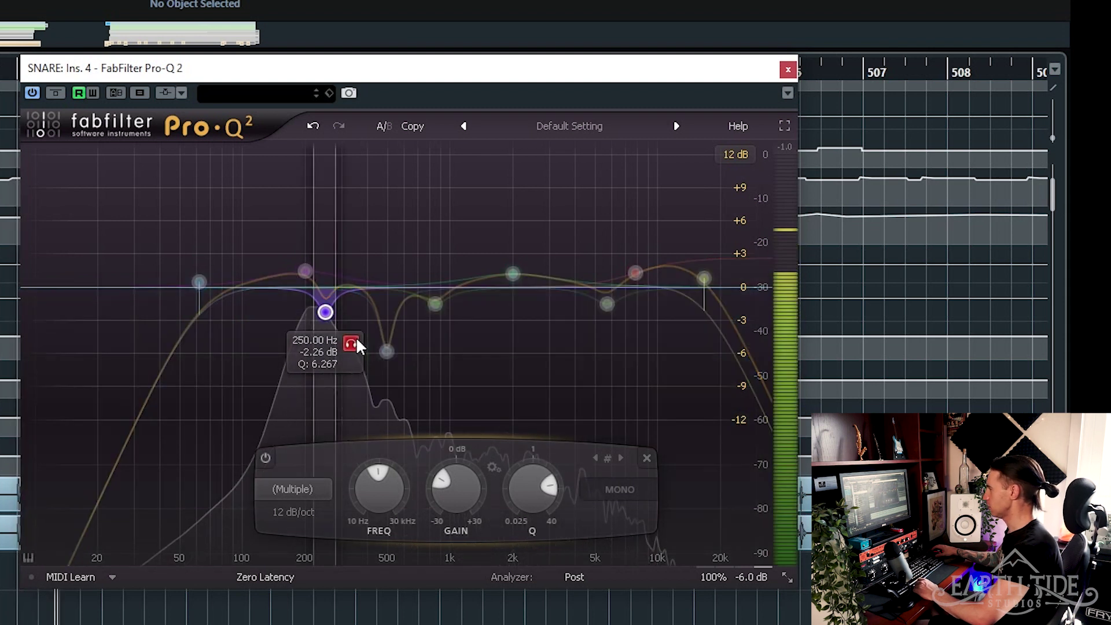
drag(356, 343, 356, 343)
key(space)
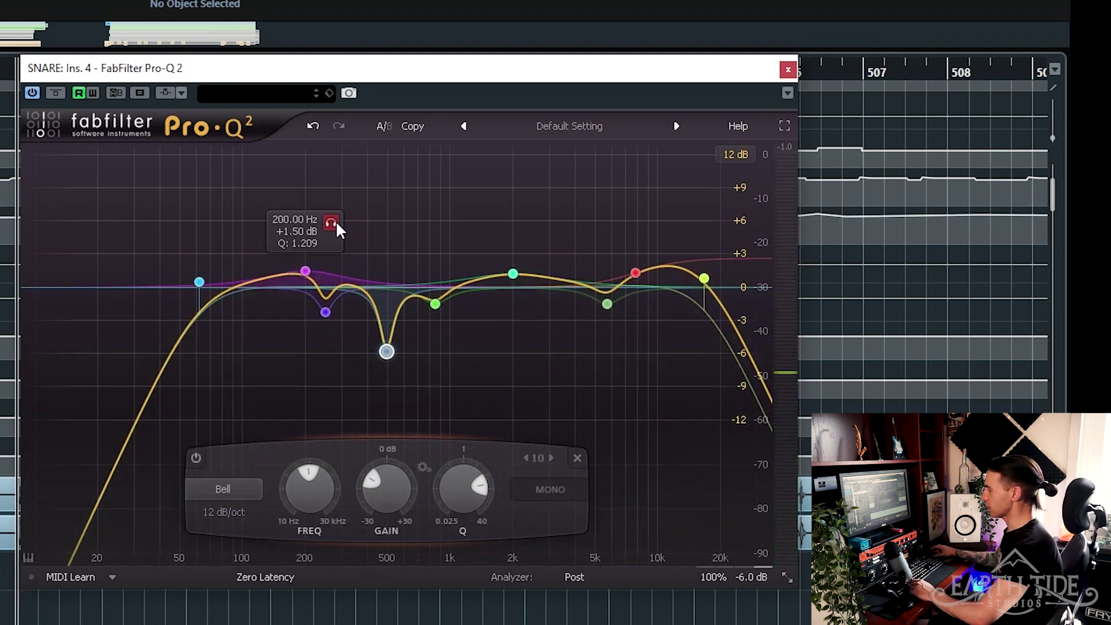
click(335, 223)
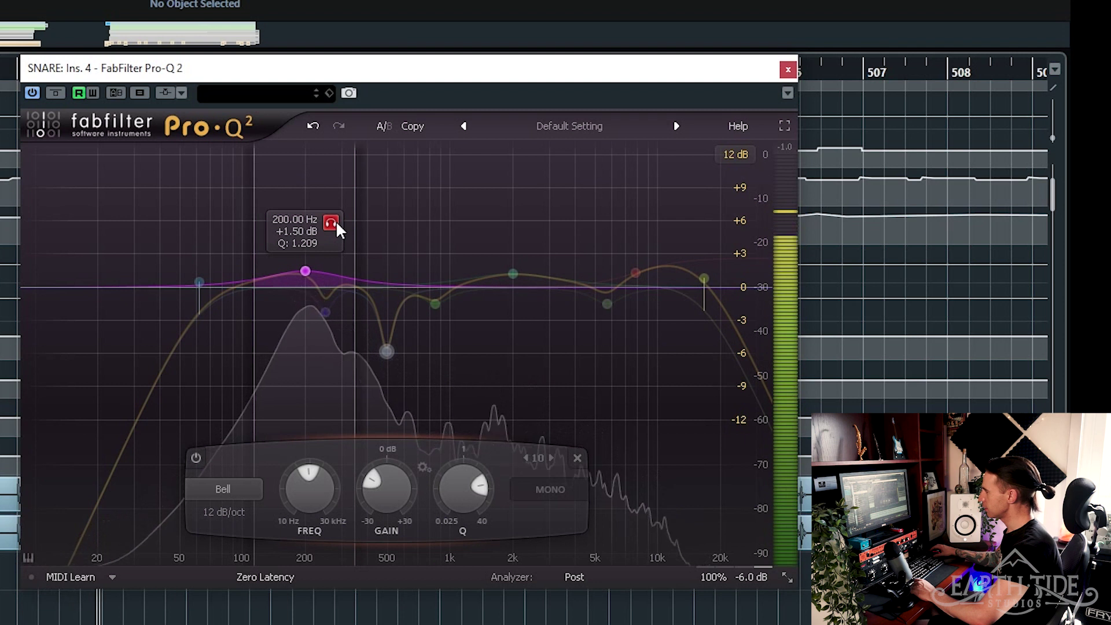
click(336, 223)
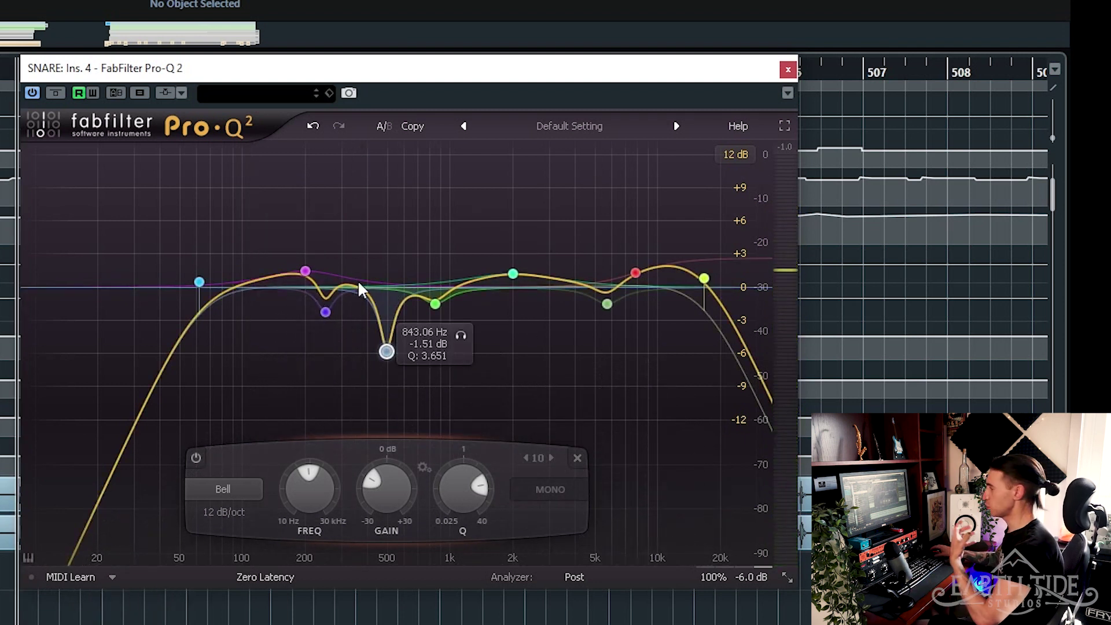
Compare the snare with the 200 Hz and 250 Hz bands disabled together and re-enabled.
drag(272, 255, 347, 359)
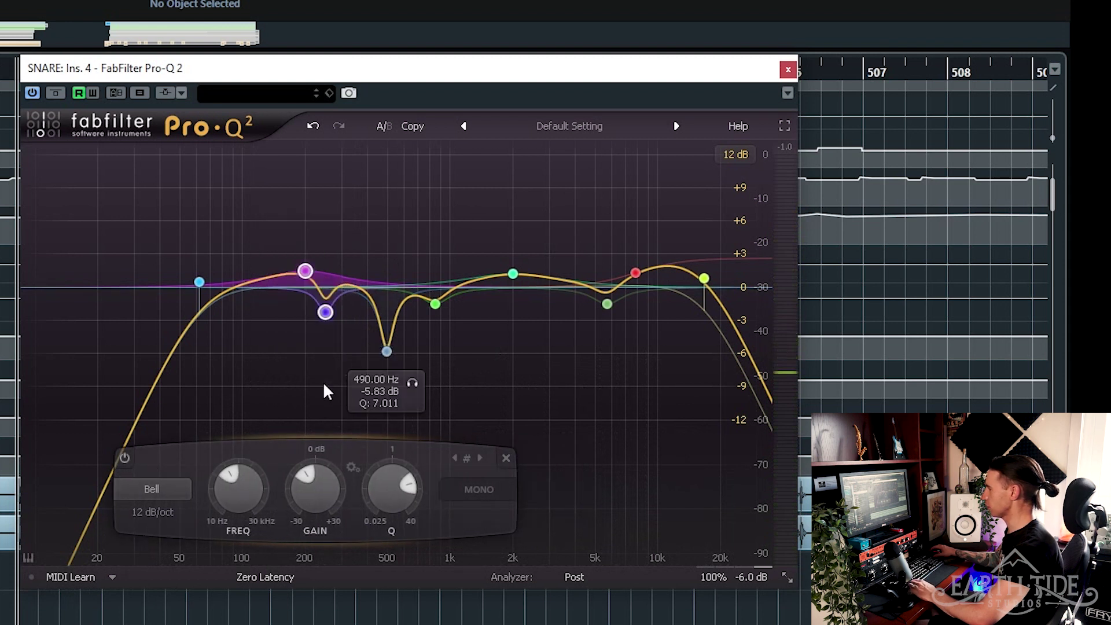
click(123, 454)
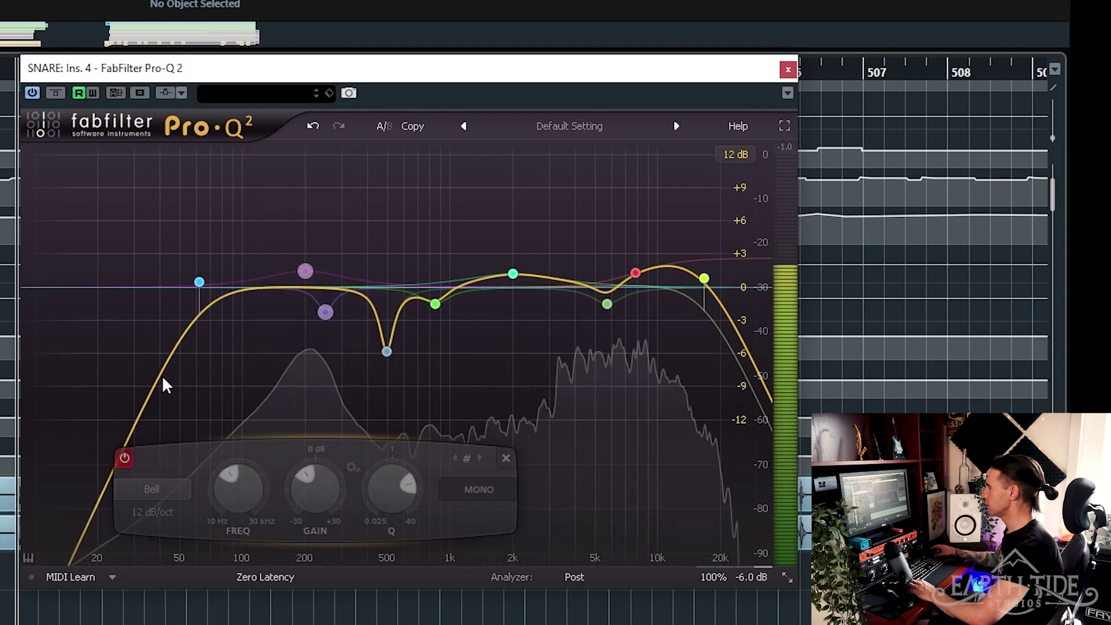
click(125, 457)
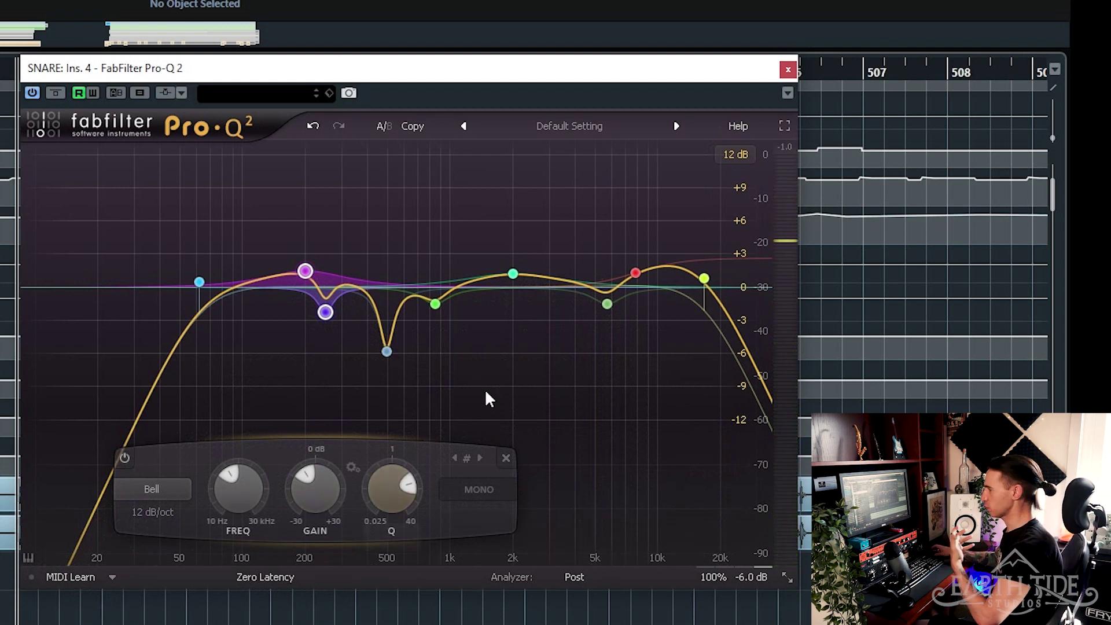
Audition the 490 Hz cut in solo and compare the snare with that band disabled and re-enabled.
mouse_move(352, 297)
mouse_move(384, 367)
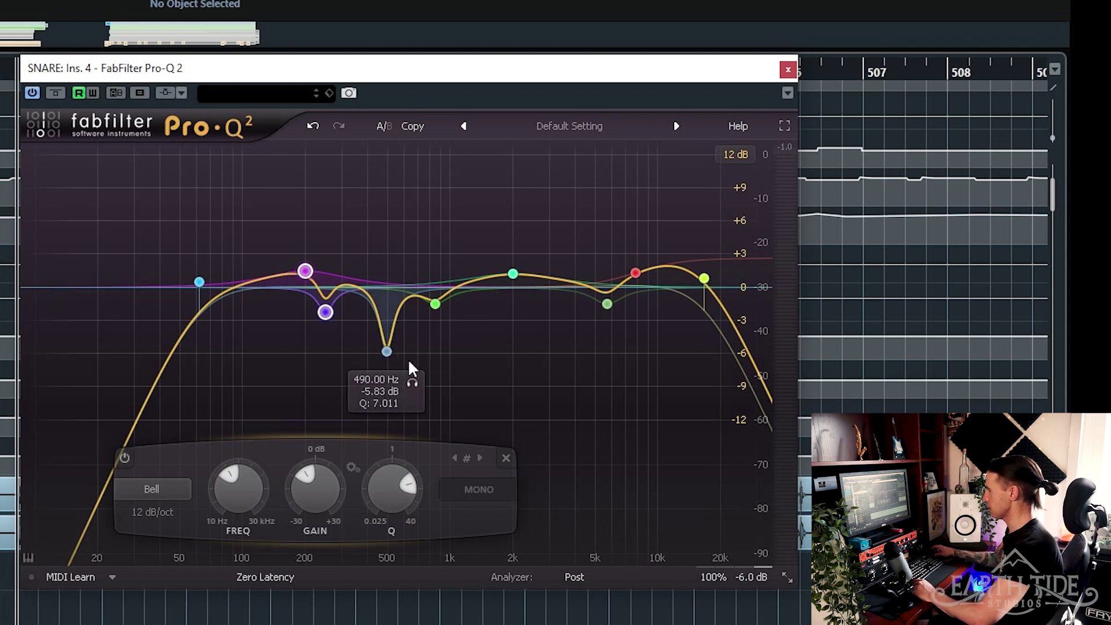
click(414, 382)
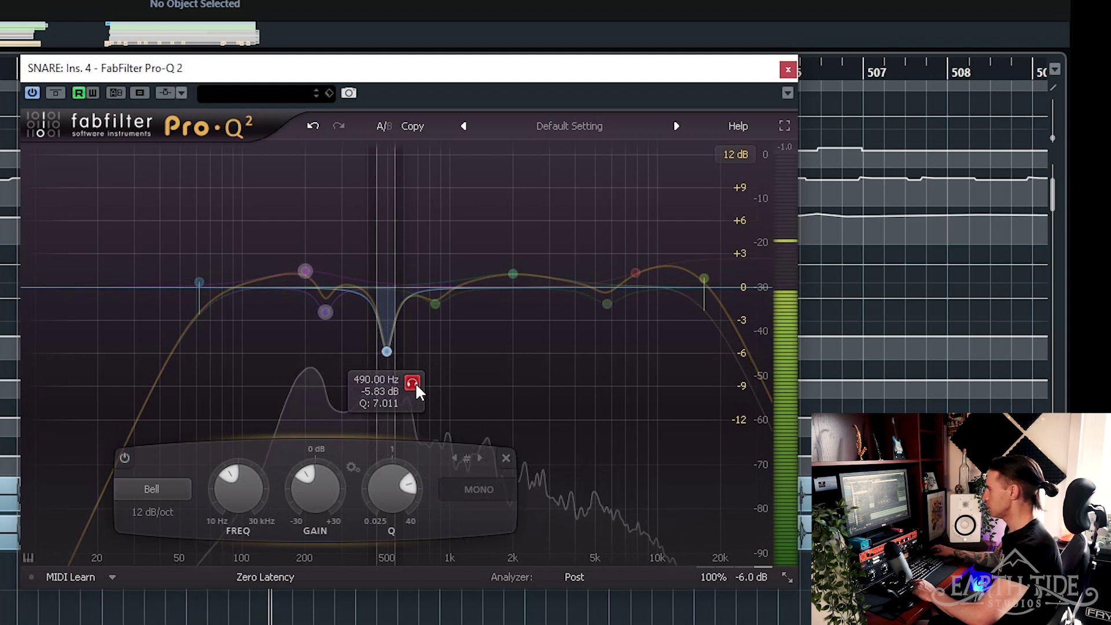
click(414, 381)
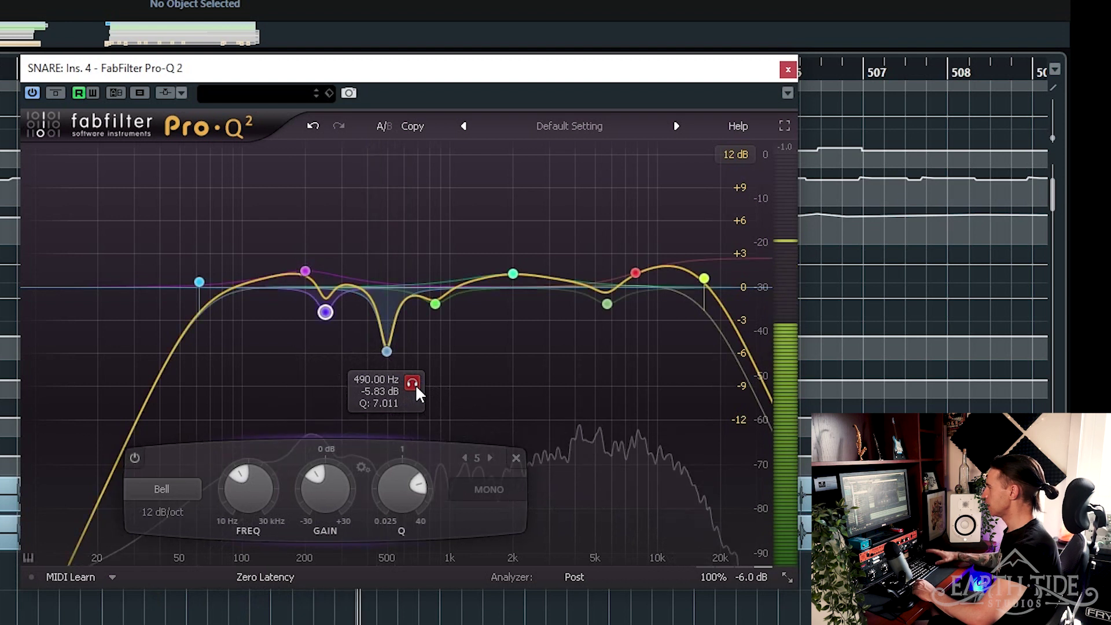
drag(465, 383, 368, 342)
click(197, 458)
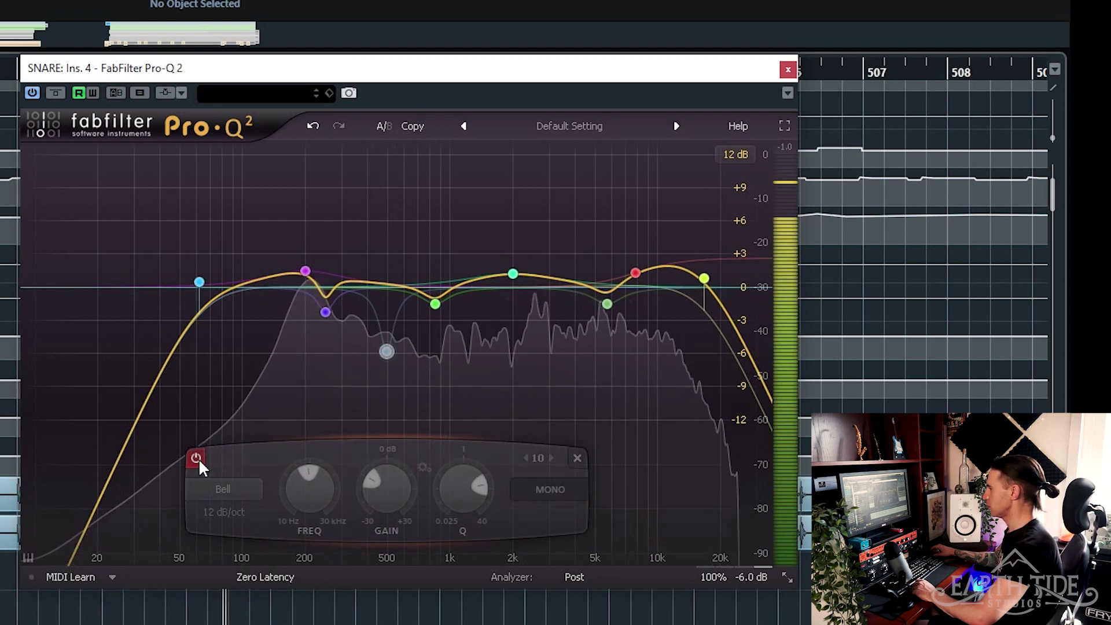
click(197, 458)
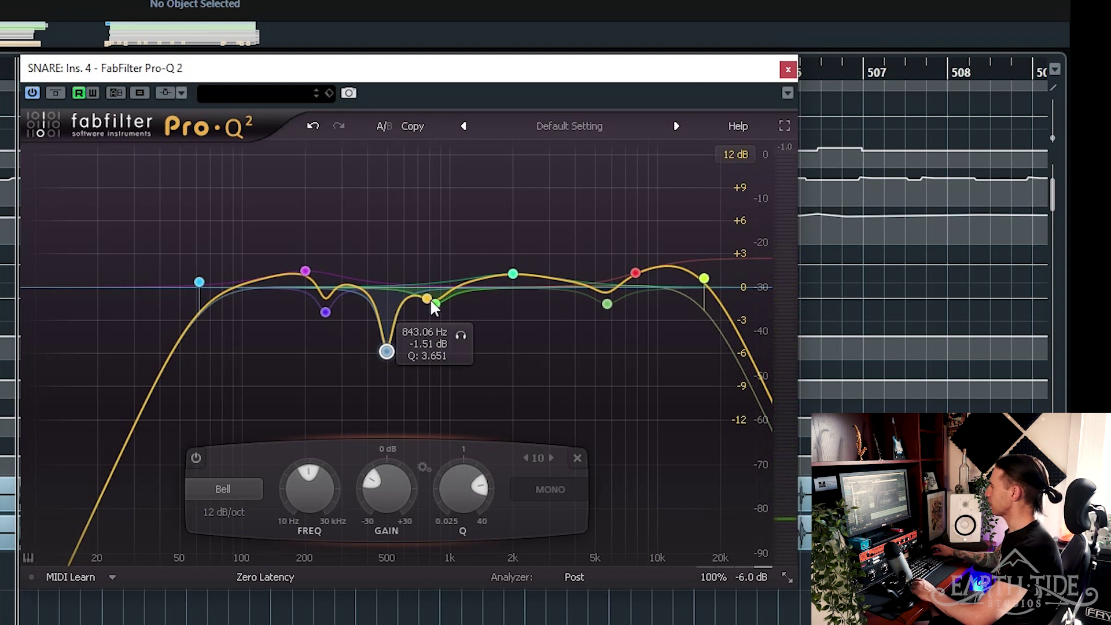
Audition the 843.06 Hz cut and the 2000 Hz boost in solo.
click(464, 331)
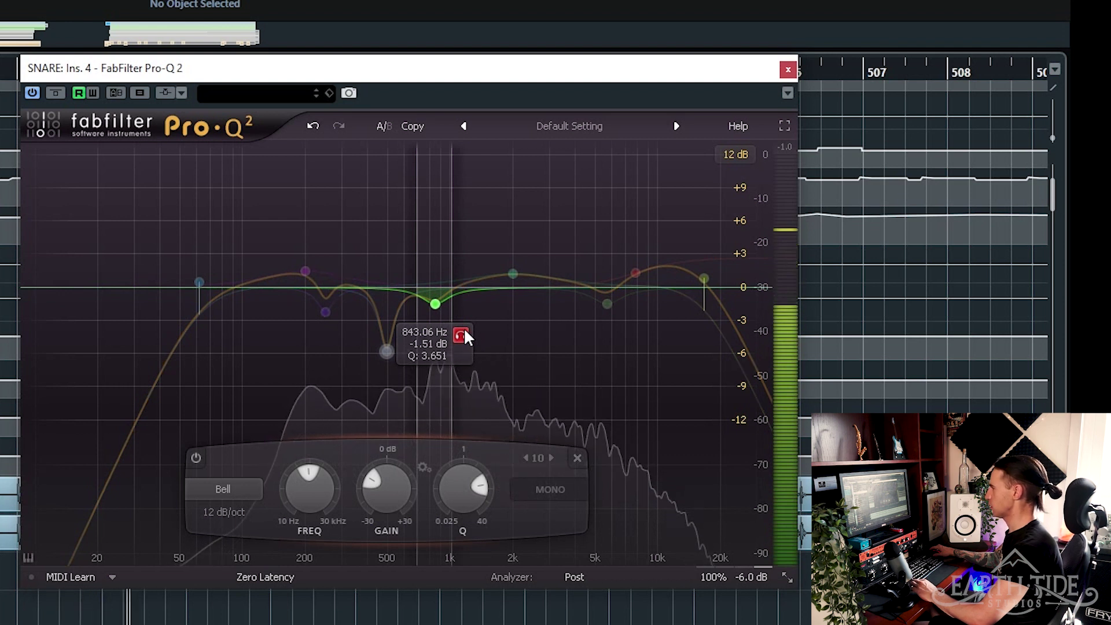
click(463, 334)
click(536, 226)
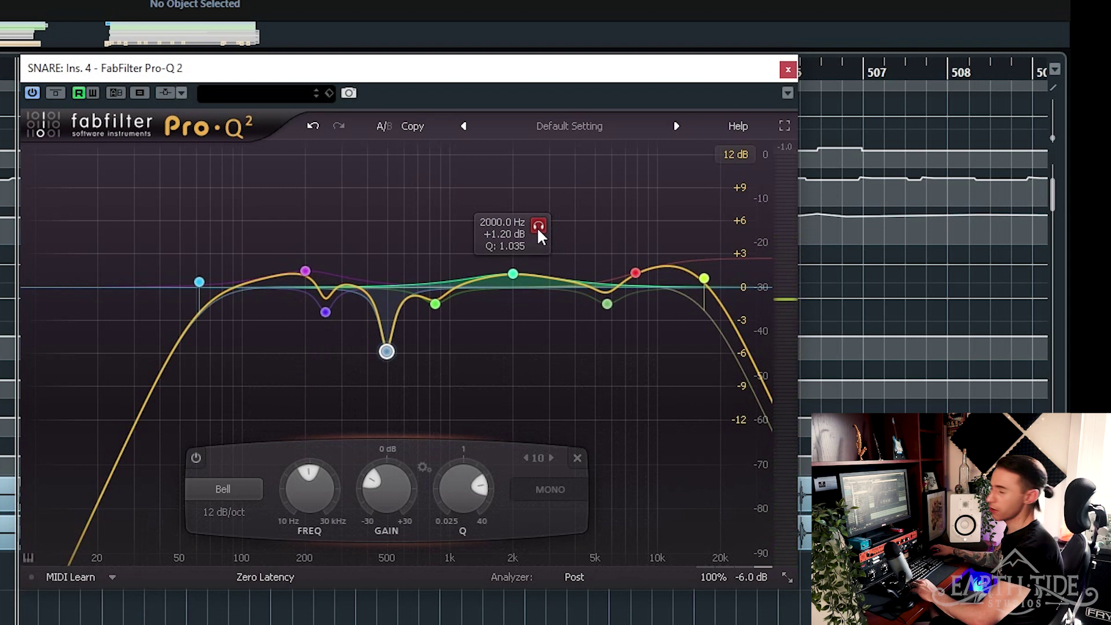
click(537, 226)
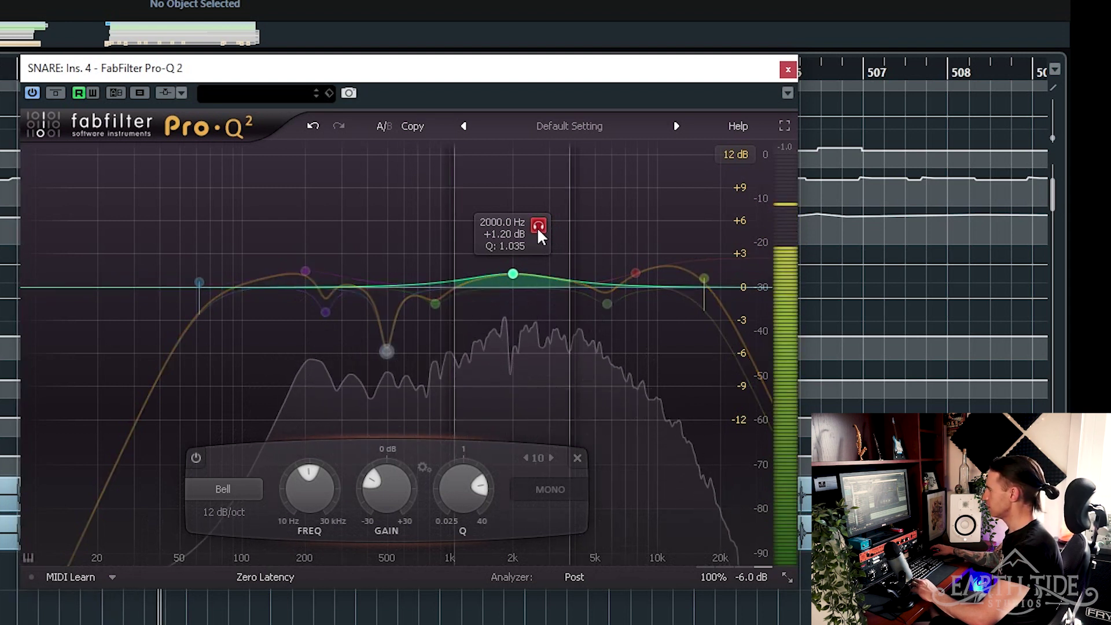
click(537, 228)
Audition the 5680.3 Hz cut and the 7810.7 Hz high shelf in solo.
mouse_move(632, 311)
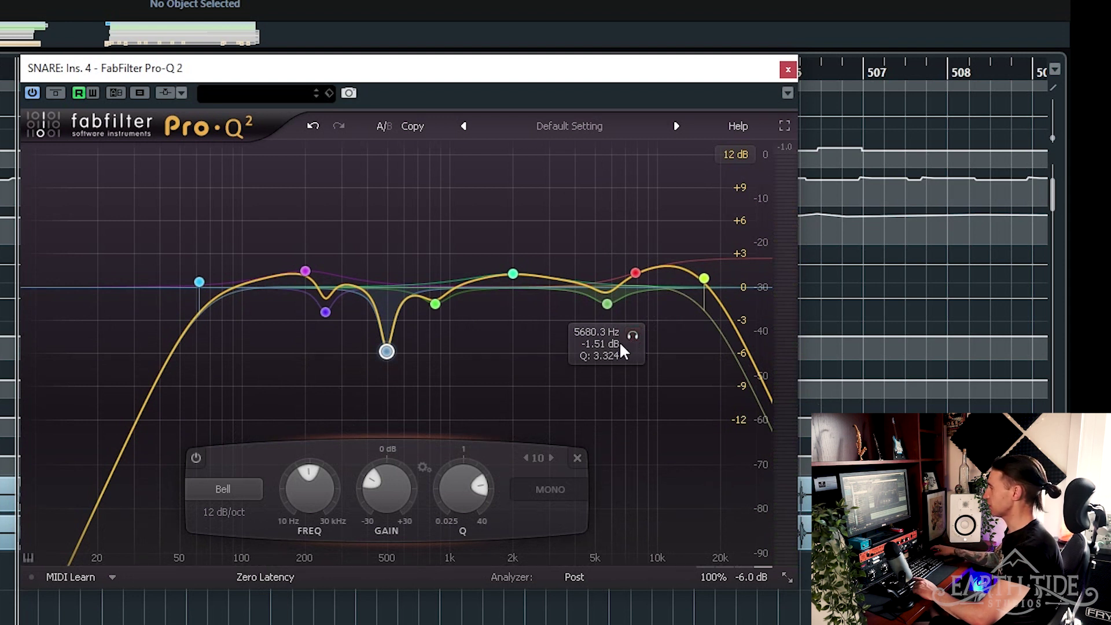
click(632, 334)
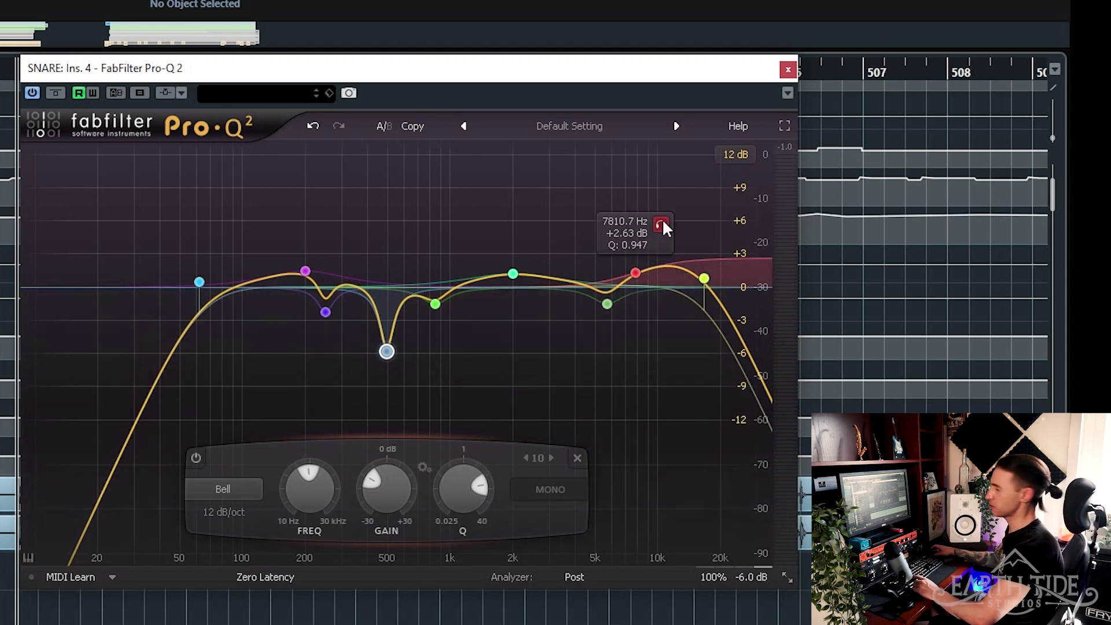
click(661, 224)
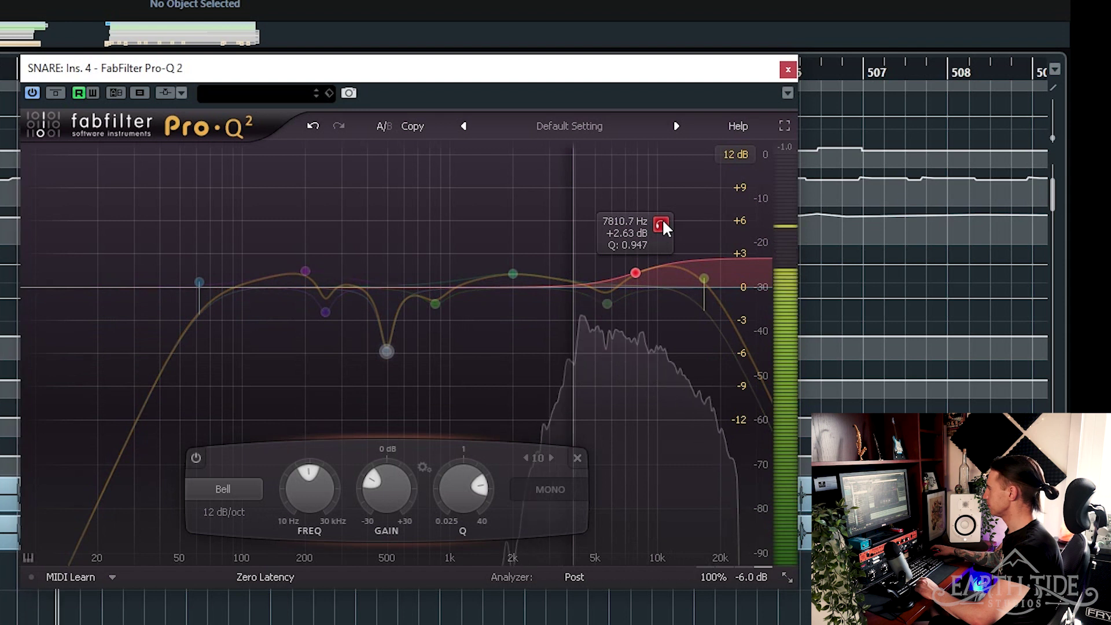
click(661, 224)
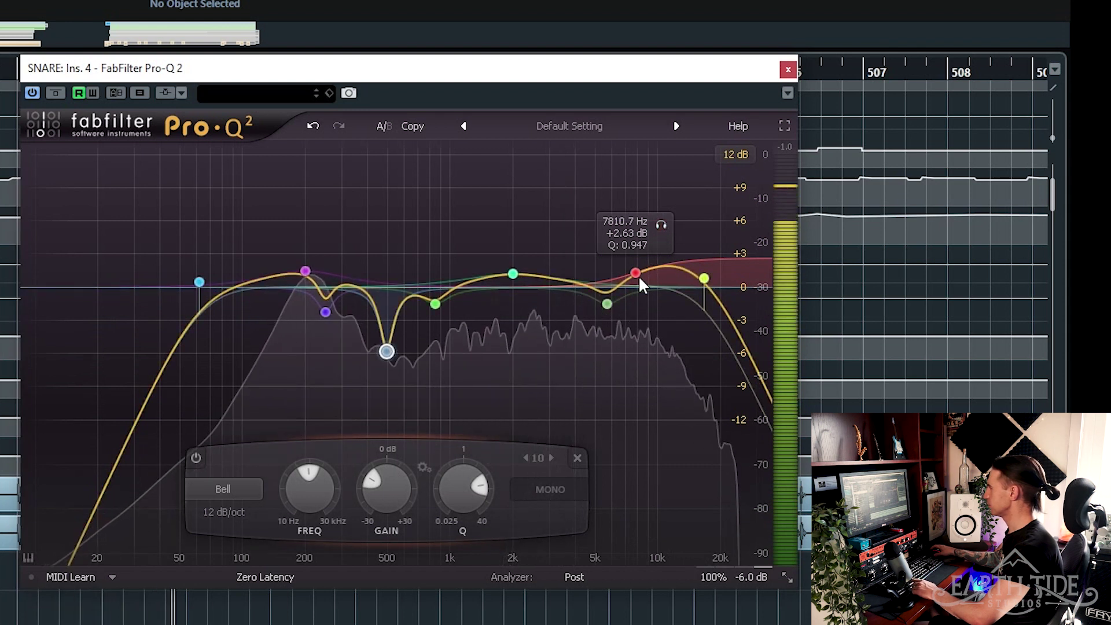
Compare the snare with the 7810.7 Hz high shelf disabled and re-enabled during playback.
click(635, 272)
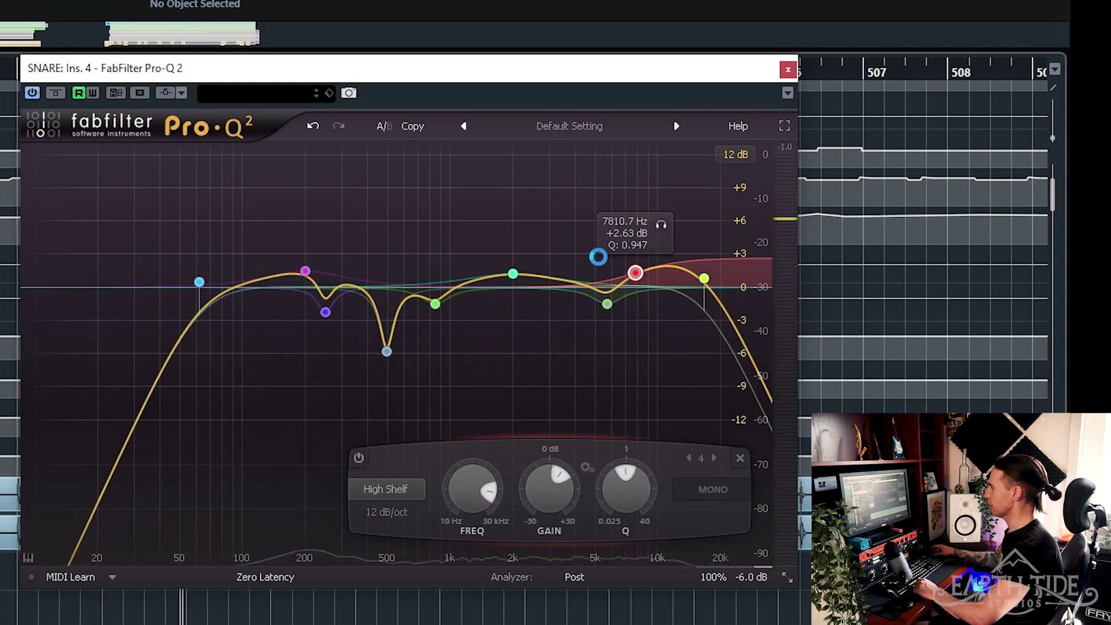
click(360, 457)
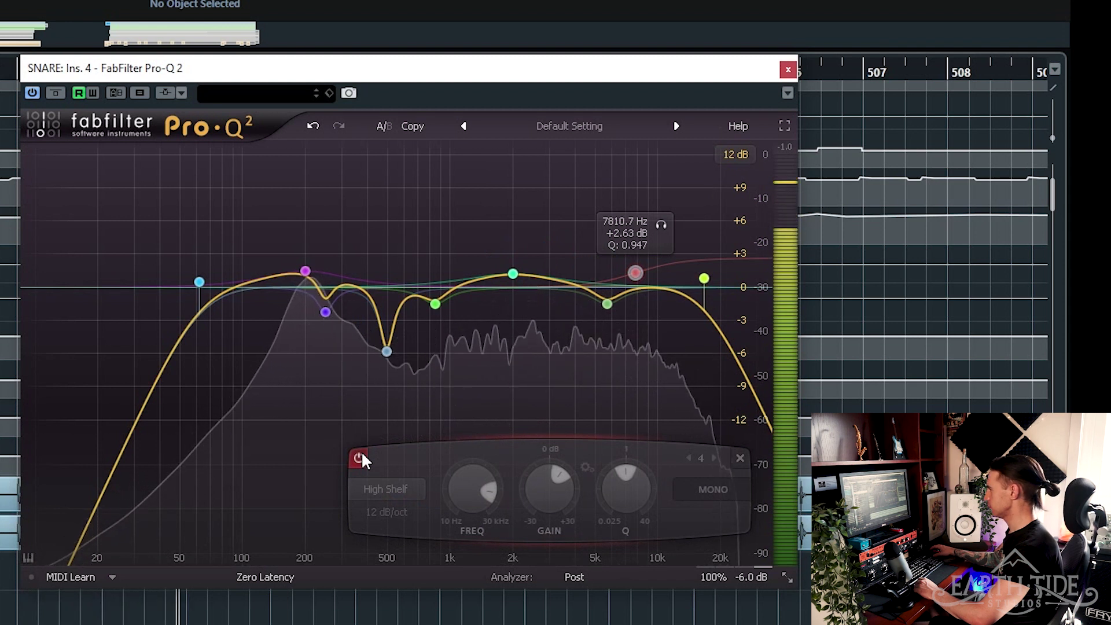
click(359, 457)
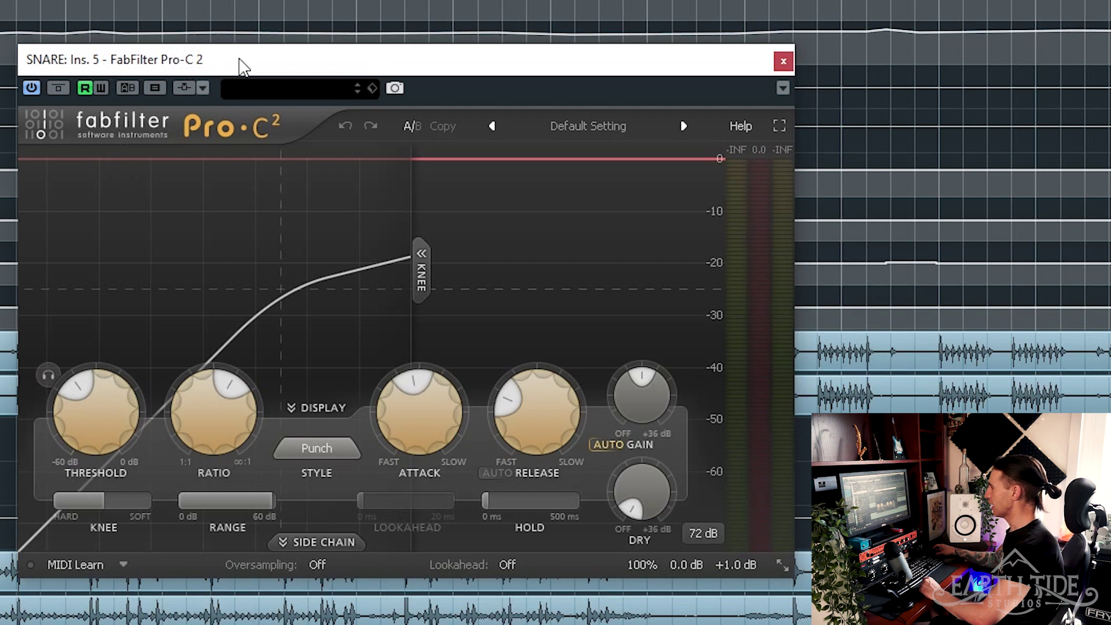
Review the snare's Pro-C 2 ratio, style, attack, release and knee settings, and toggle its bypass during playback.
mouse_move(209, 439)
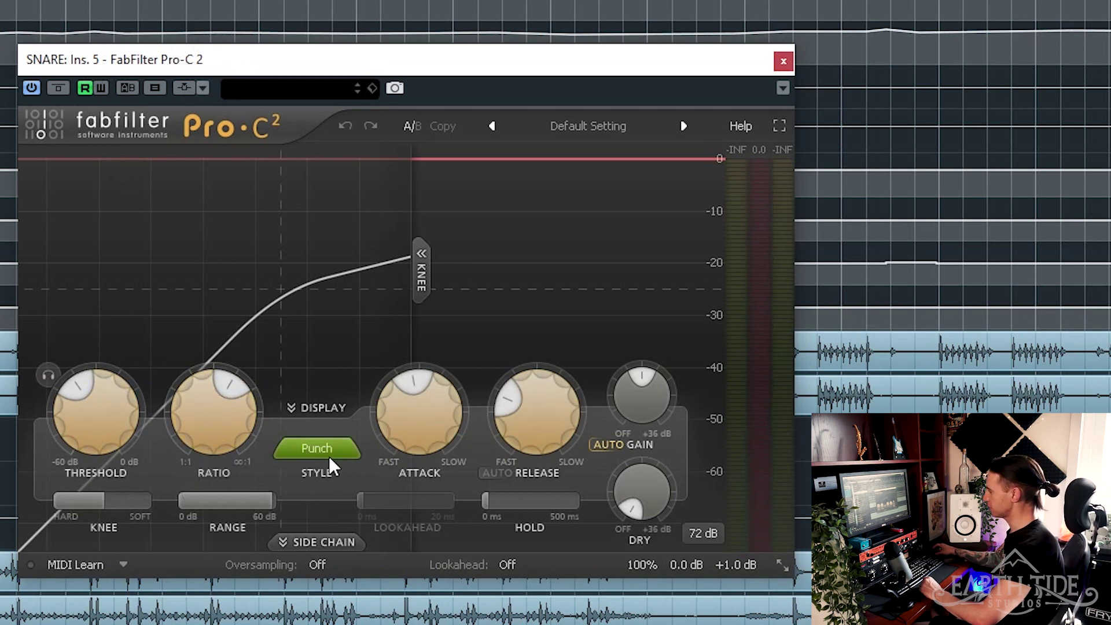
mouse_move(415, 440)
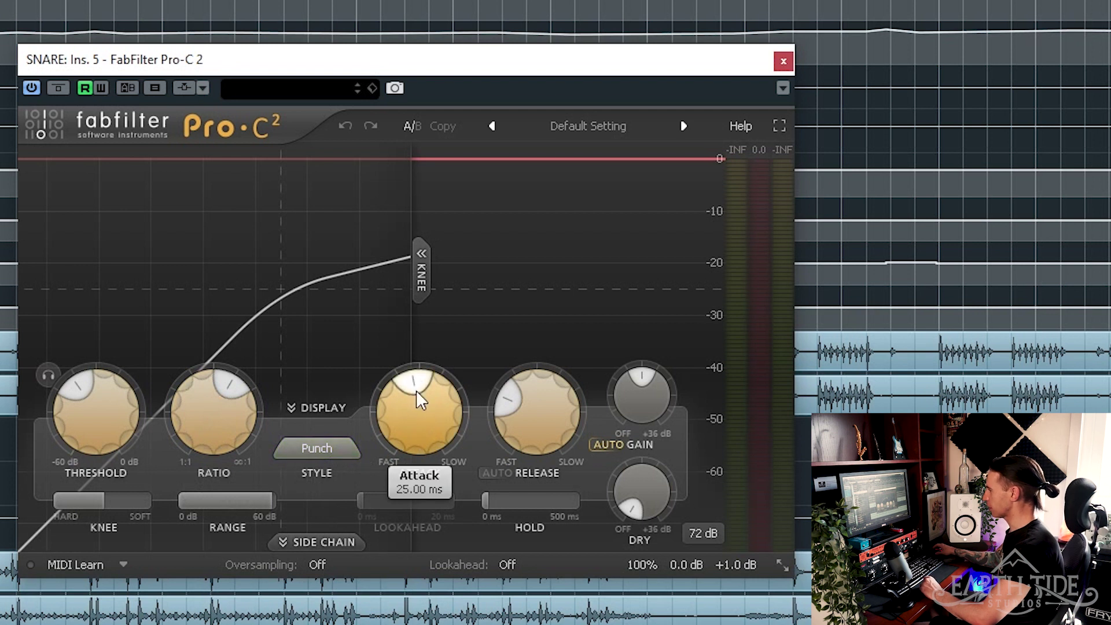
mouse_move(538, 431)
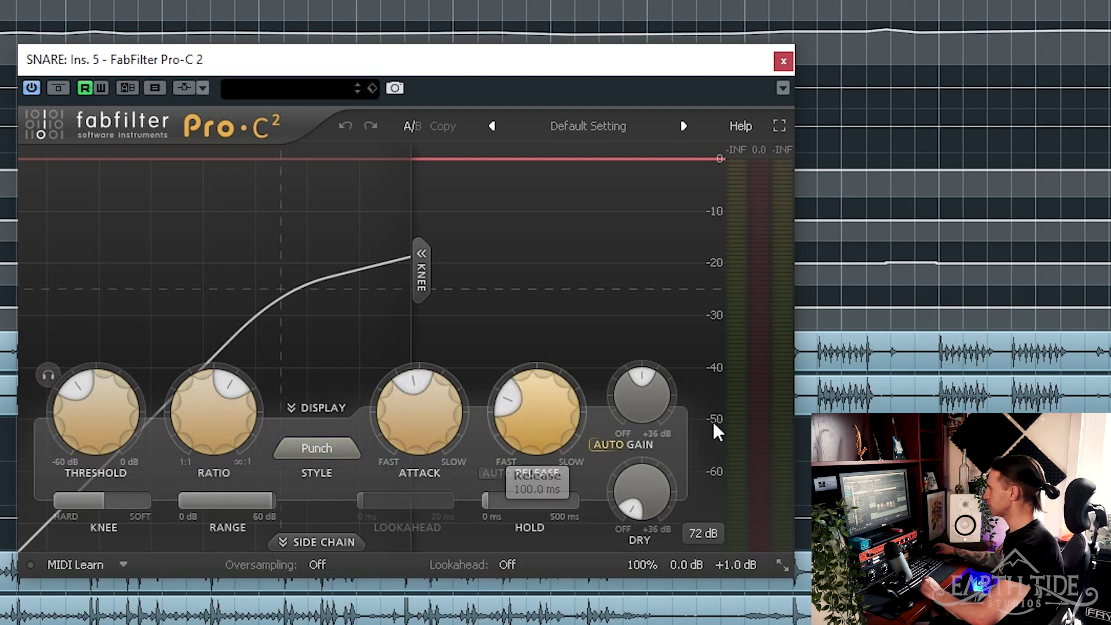
mouse_move(101, 500)
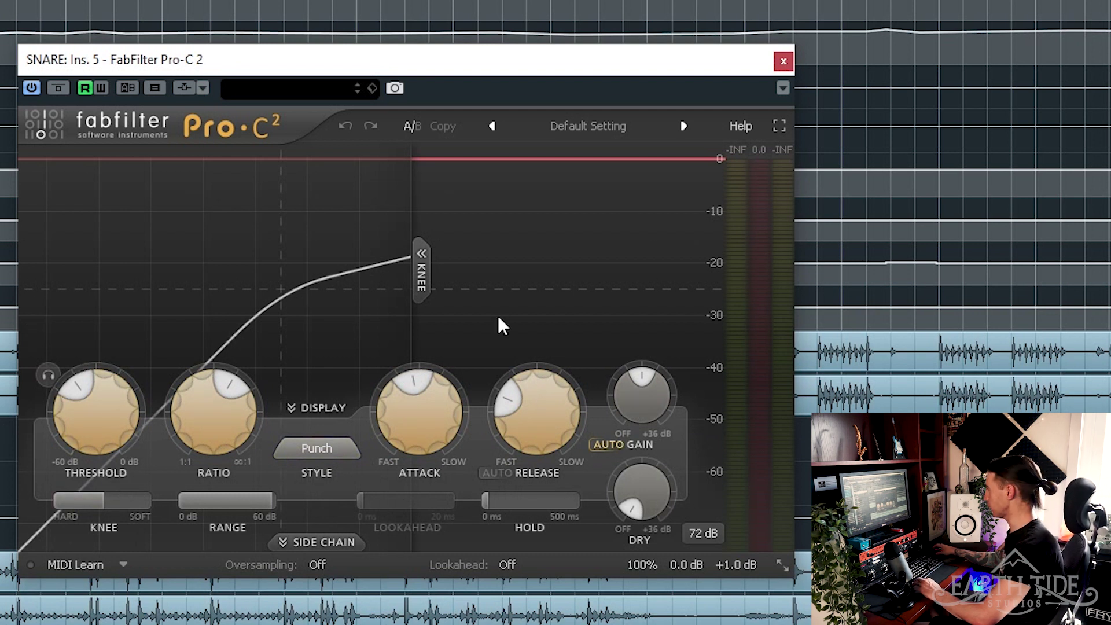
key(space)
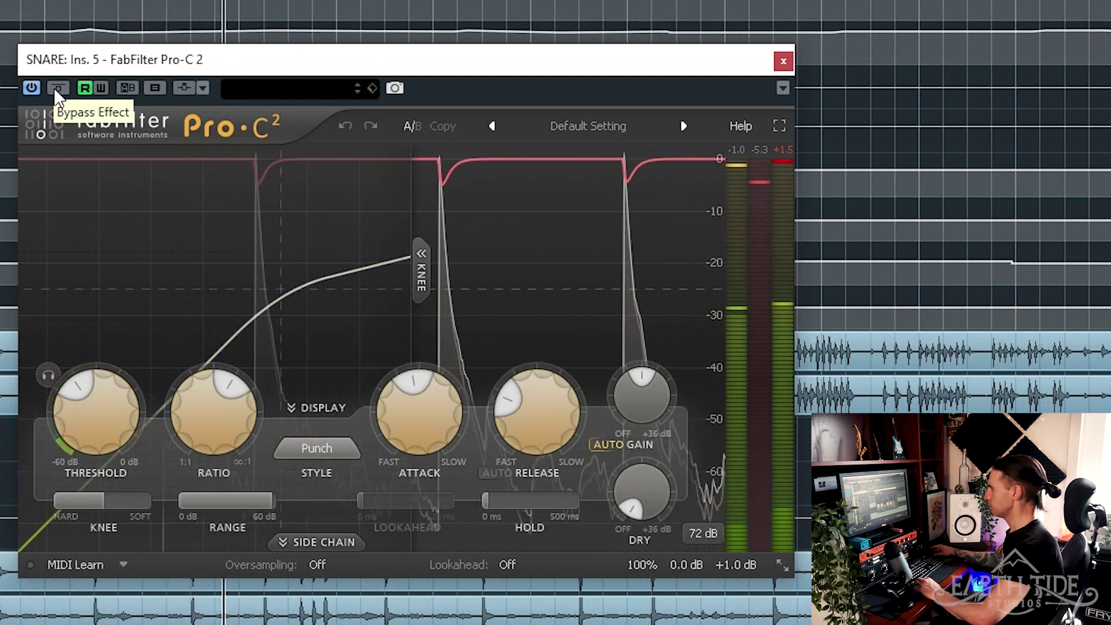
click(56, 90)
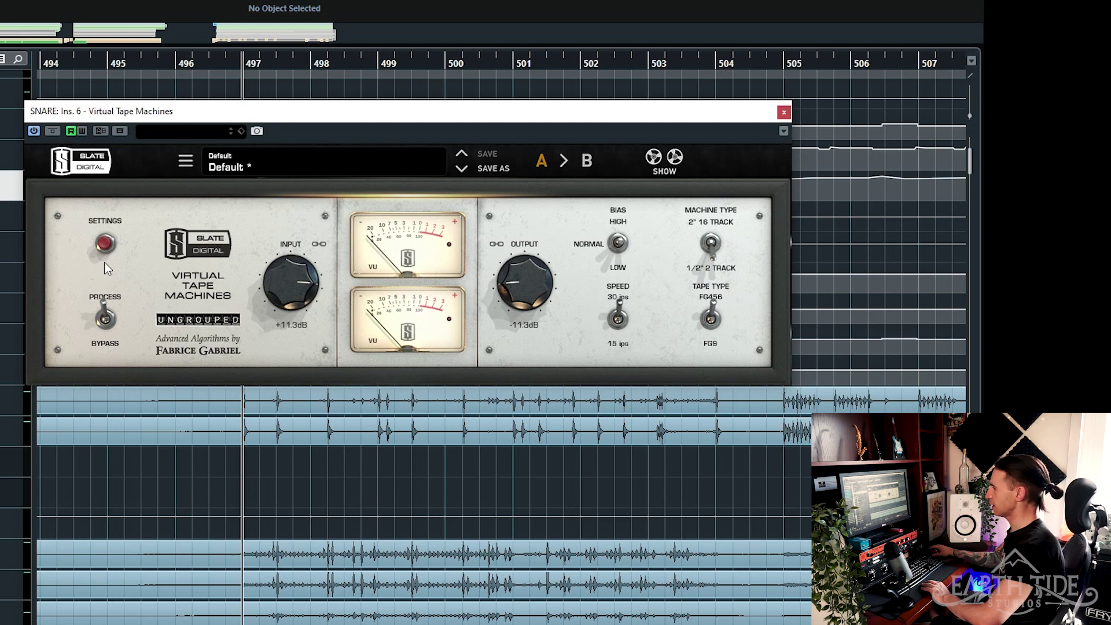
Show the Virtual Tape Machines calibration and noise settings, examine the bass alignment, and hide them again.
click(109, 248)
click(102, 246)
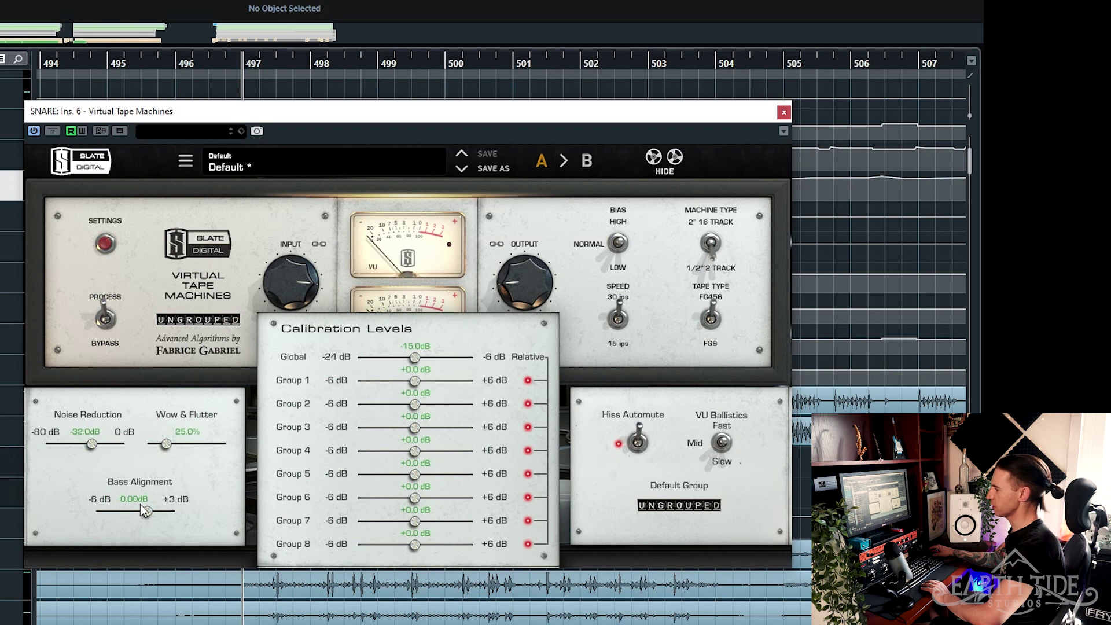
click(107, 241)
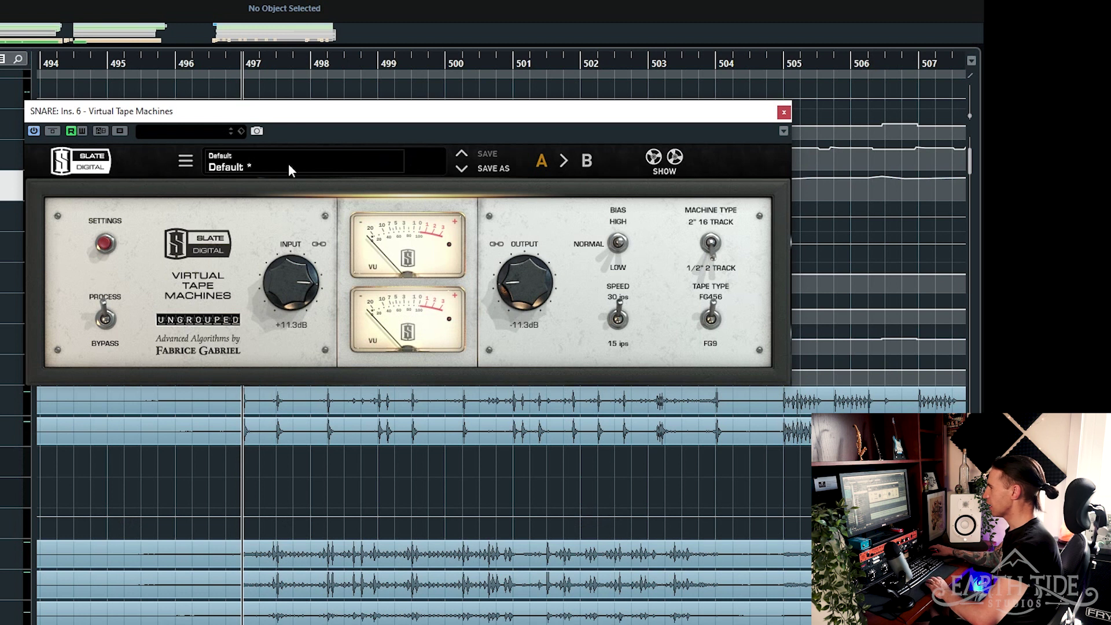
Check the preset saving options for the snare's Virtual Tape Machines and leave them without choosing one.
click(241, 132)
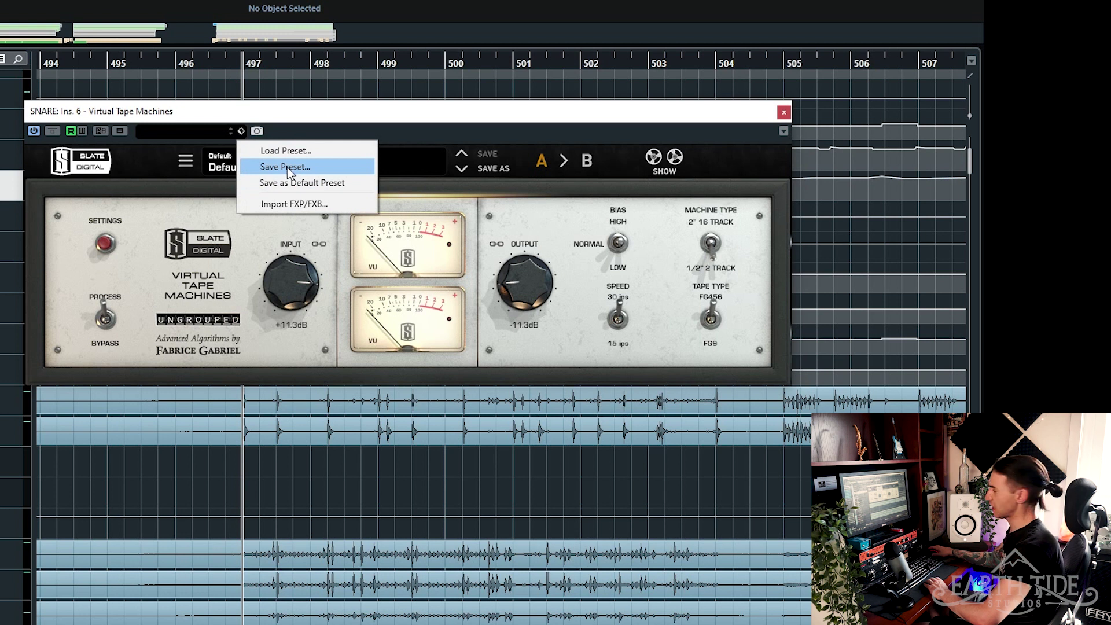
click(138, 202)
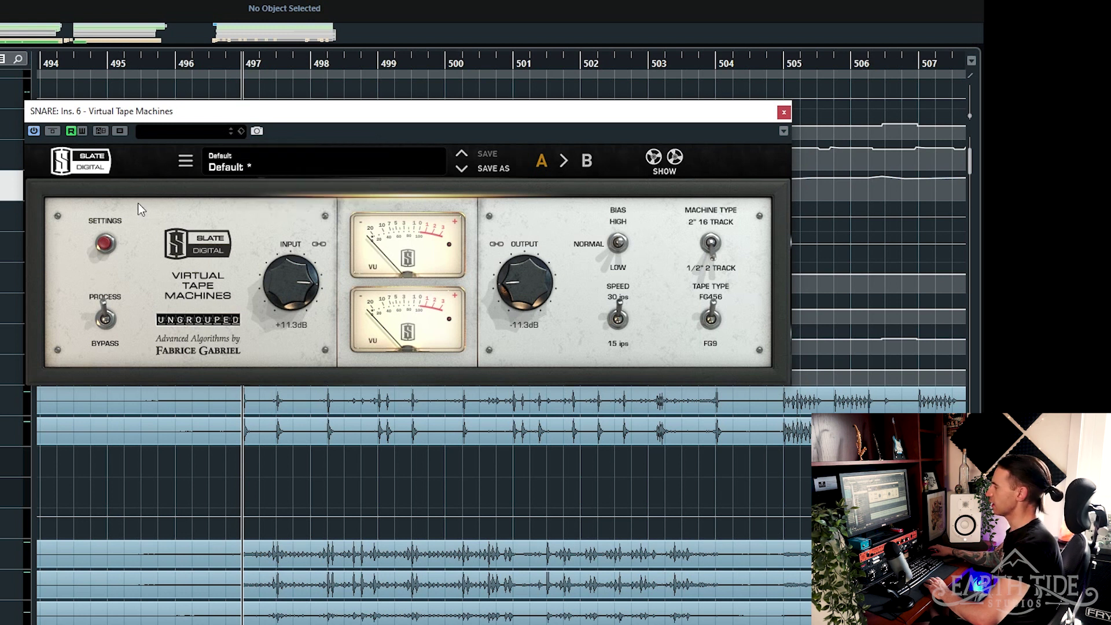
click(242, 131)
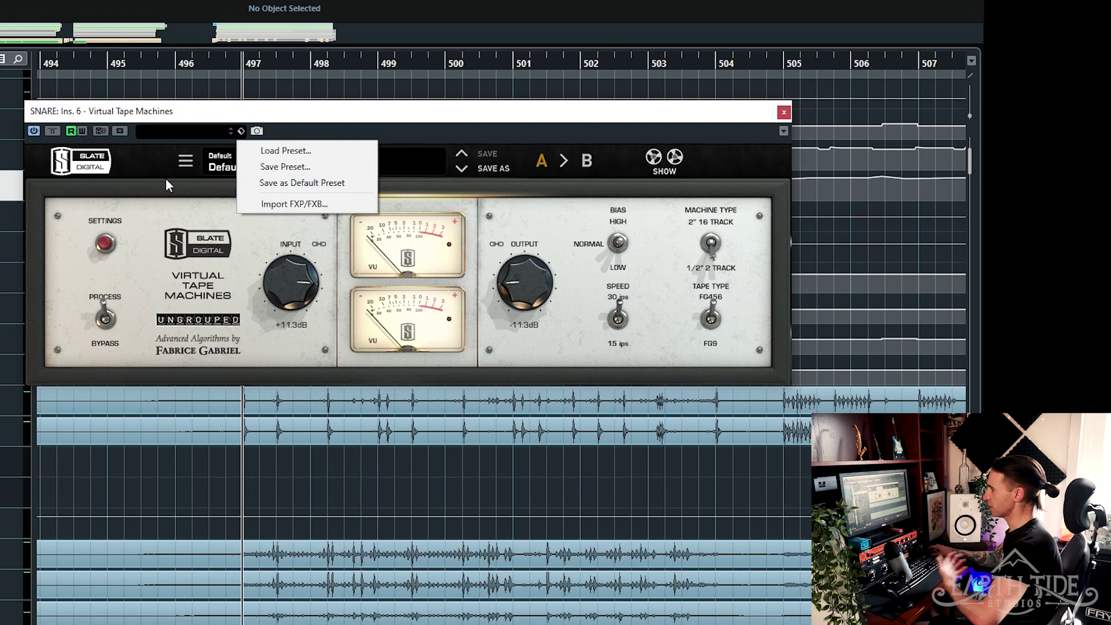
click(139, 189)
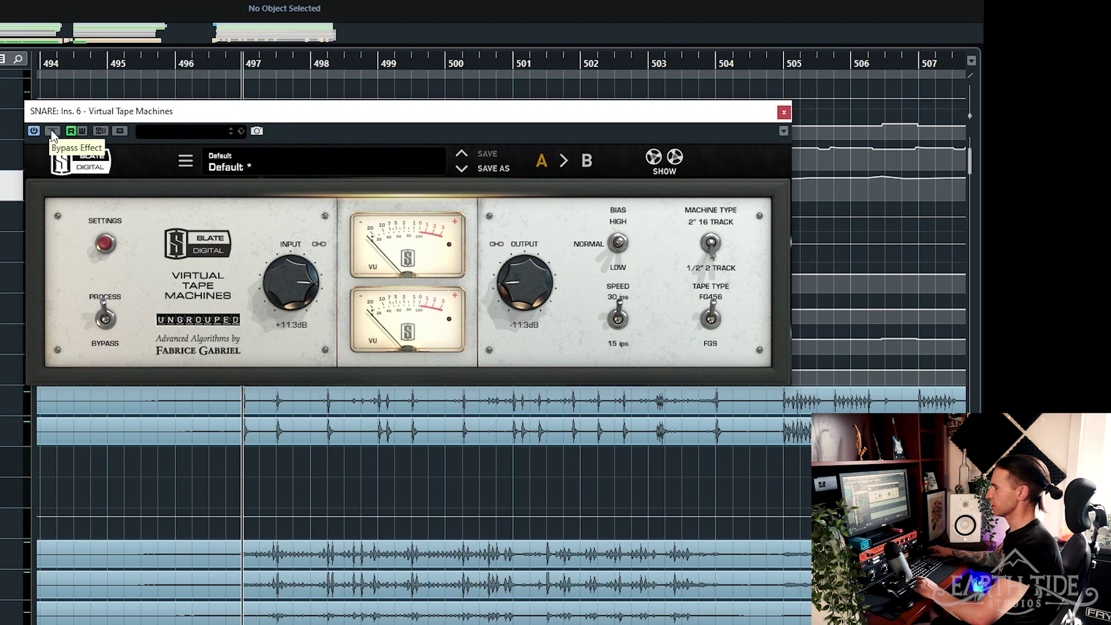
Compare the snare with Virtual Tape Machines bypassed and re-engaged during playback, and play it through the L1 limiter.
key(space)
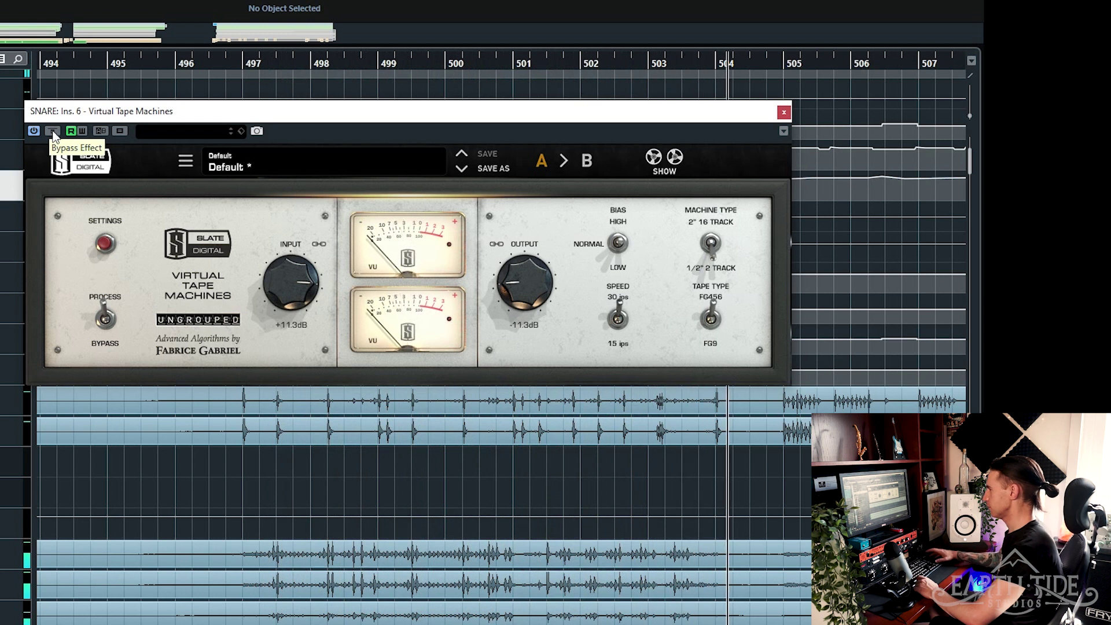
click(53, 133)
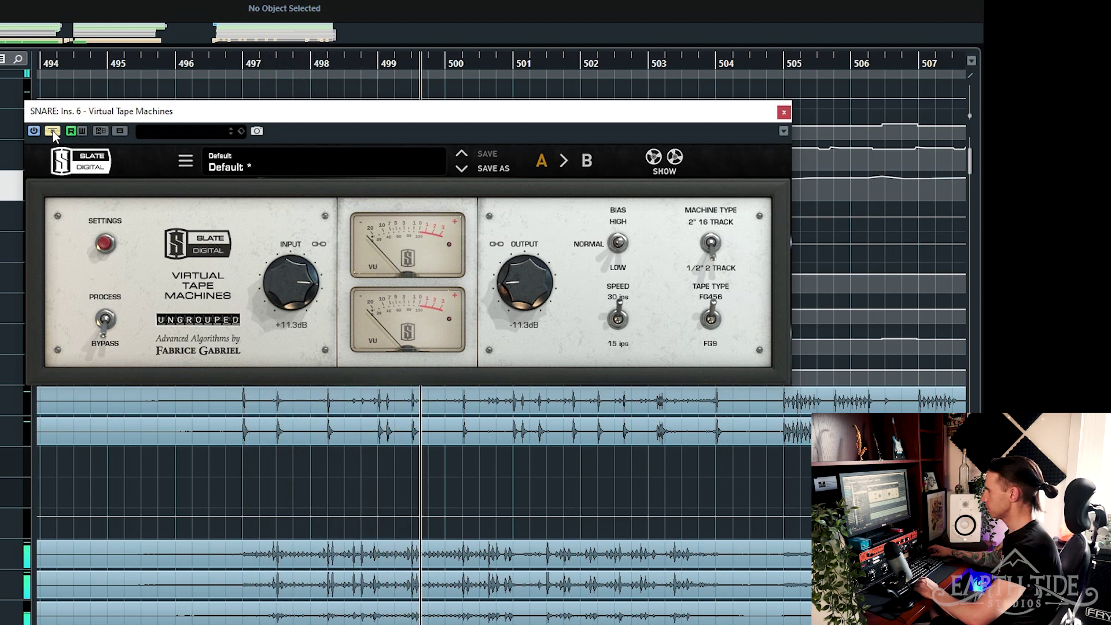
click(52, 131)
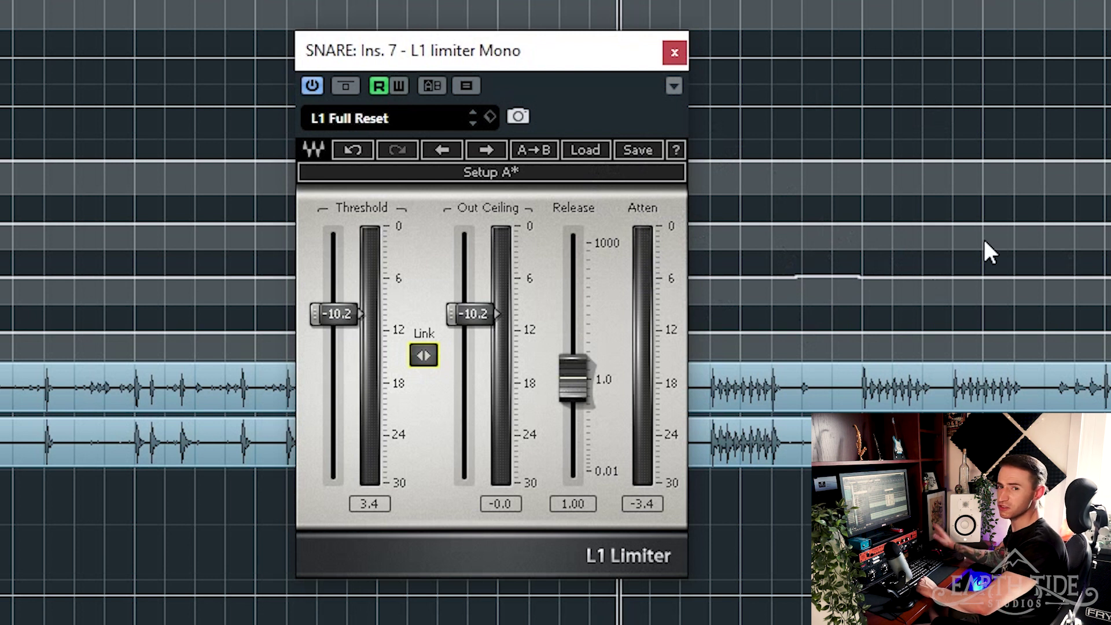
key(space)
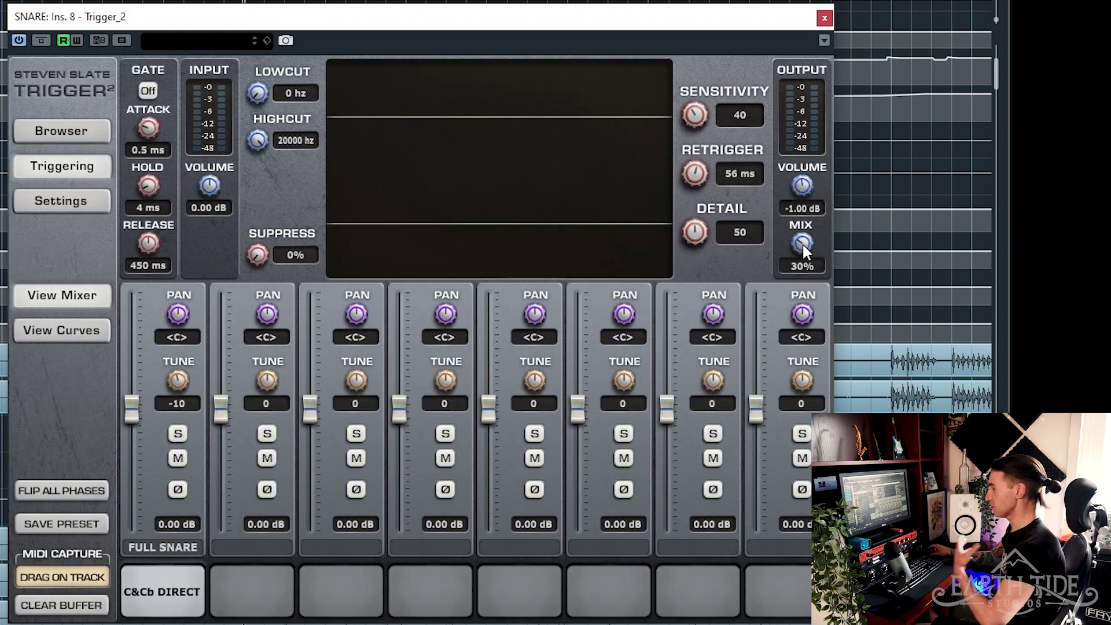
Show the curves of the snare's Trigger_2, return to its mixer view, and reposition the plugin window over the track list.
click(79, 331)
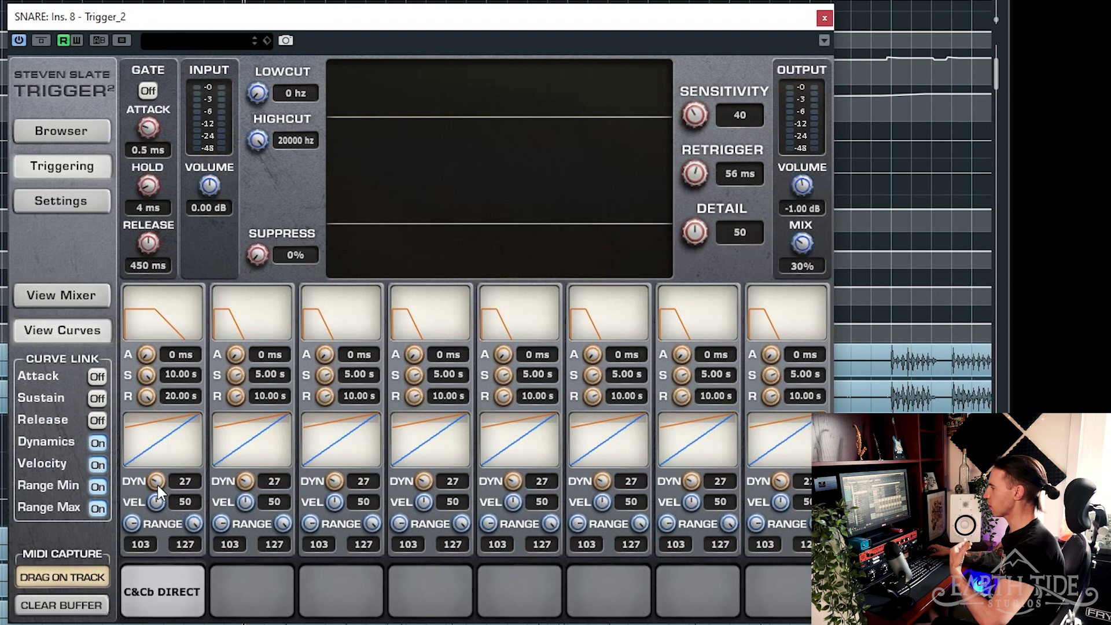
click(61, 295)
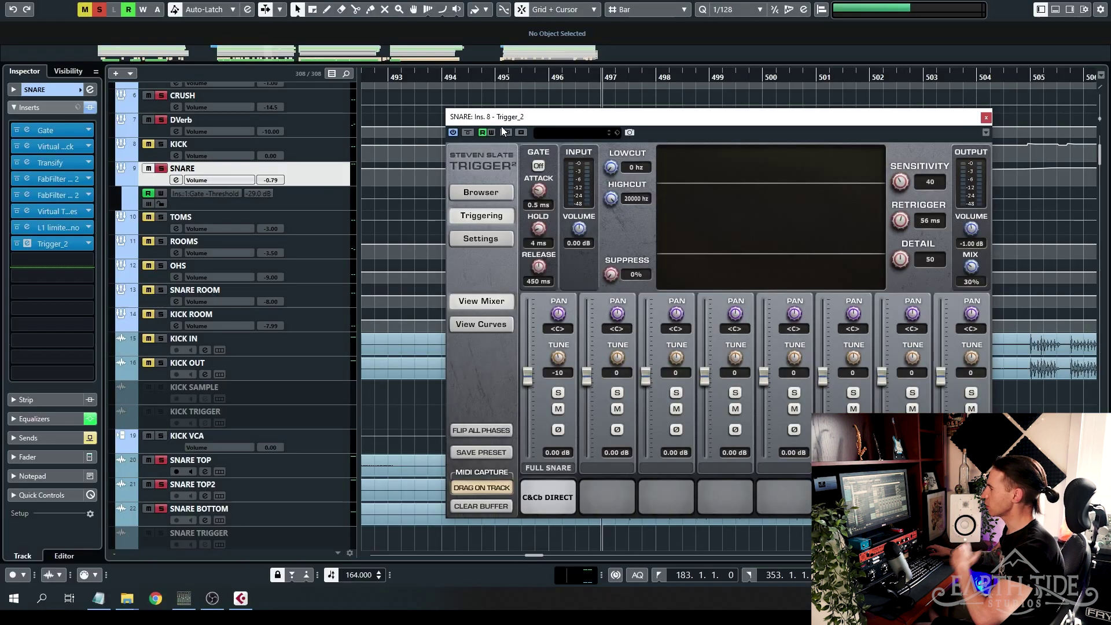
drag(110, 17, 677, 137)
drag(884, 196, 219, 129)
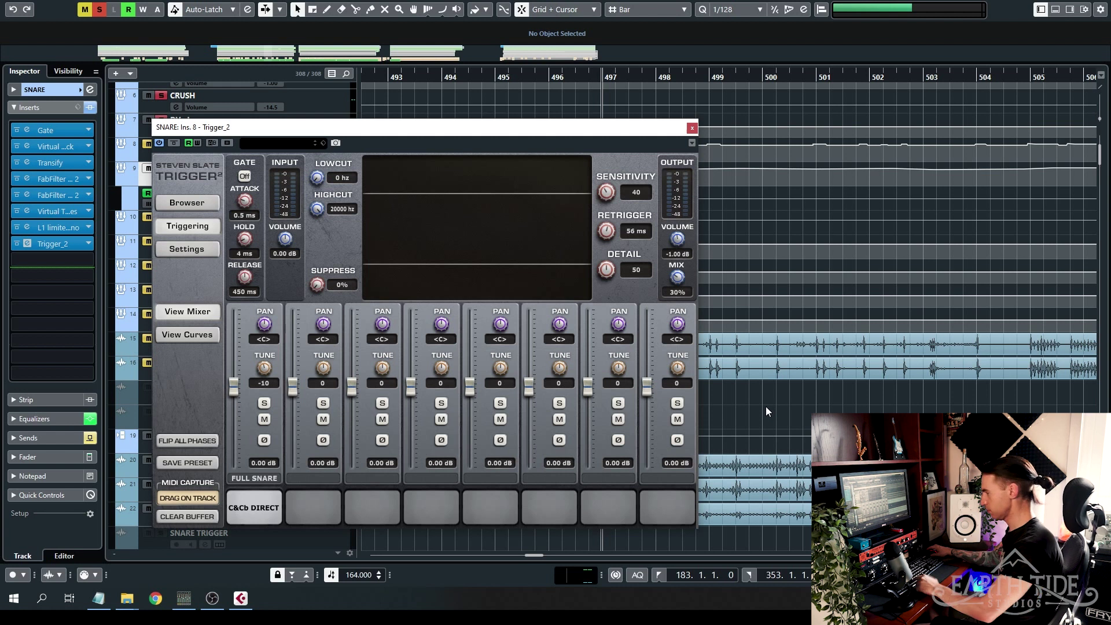
Compare the snare with Trigger_2 active and deactivated during playback, and activate it again.
key(space)
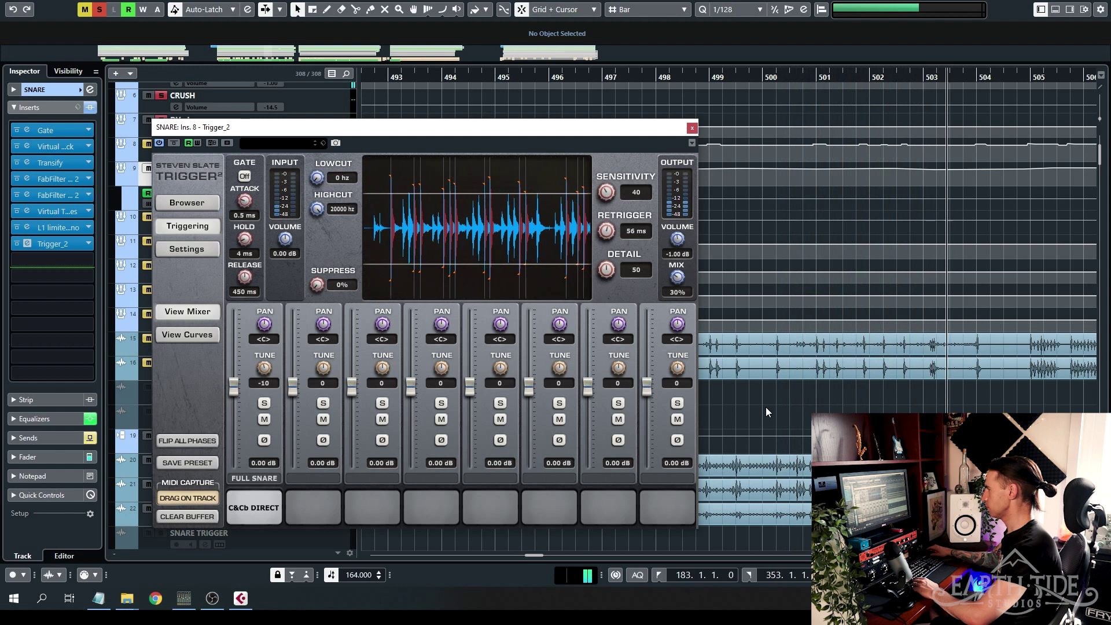
key(space)
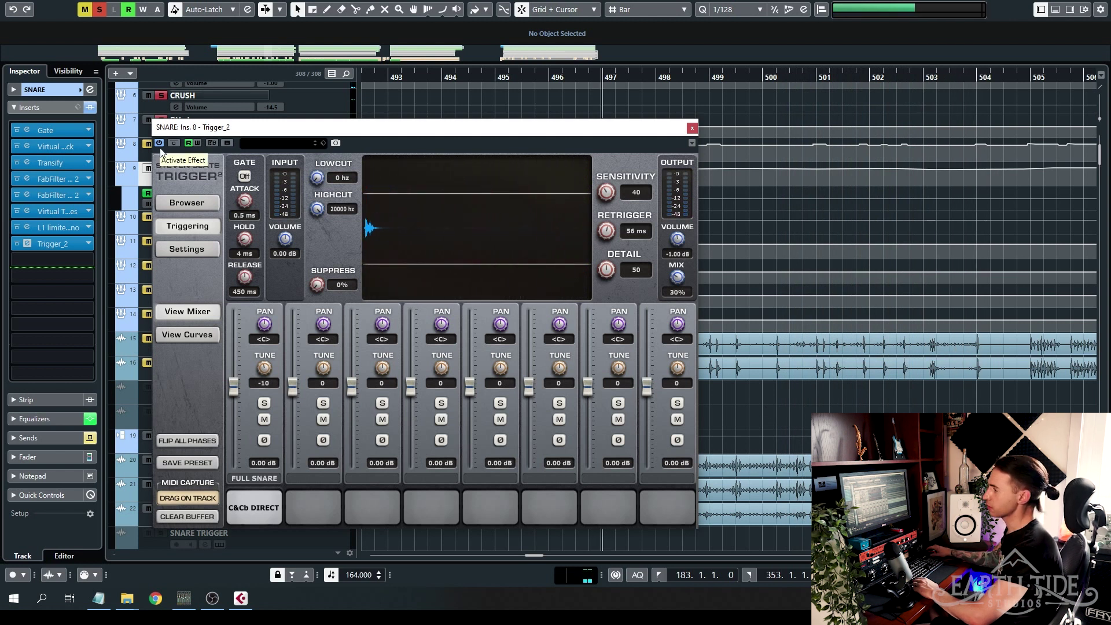
key(space)
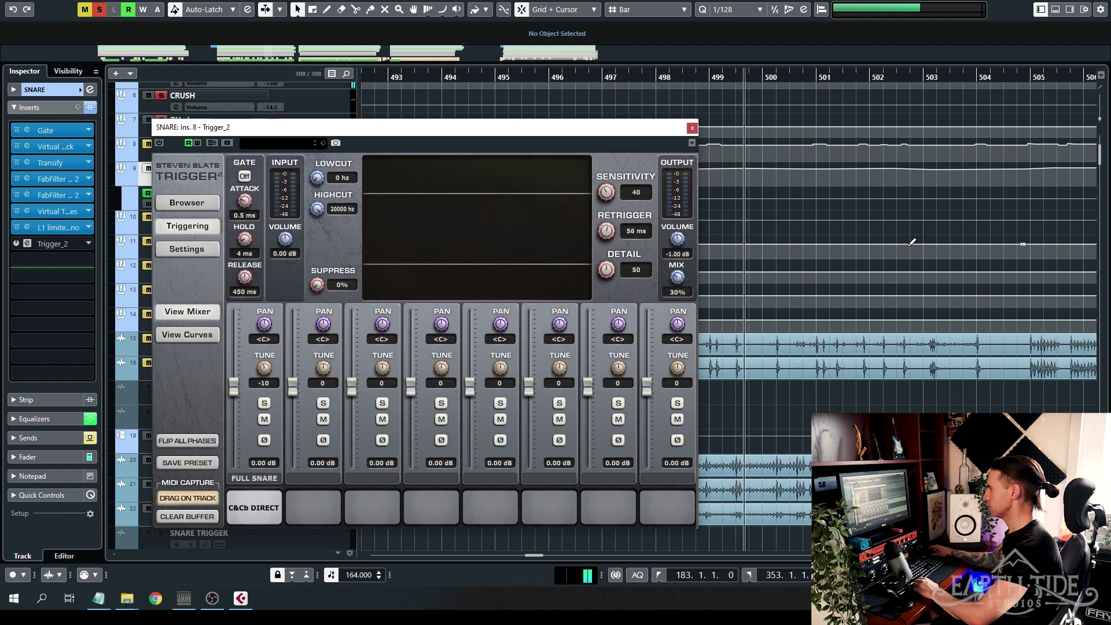
key(space)
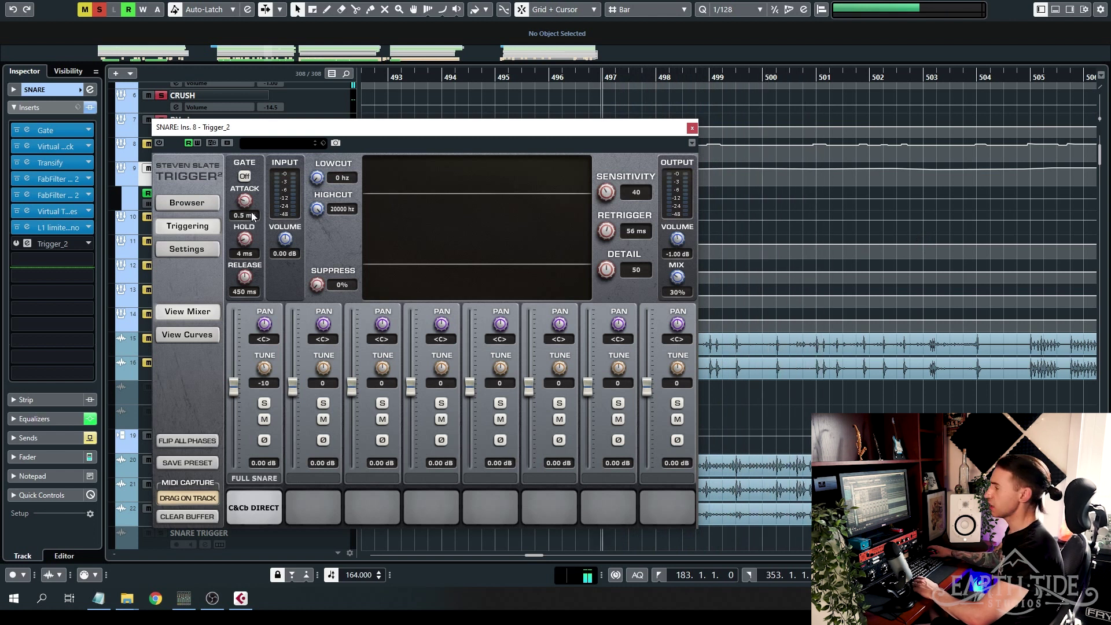
click(158, 143)
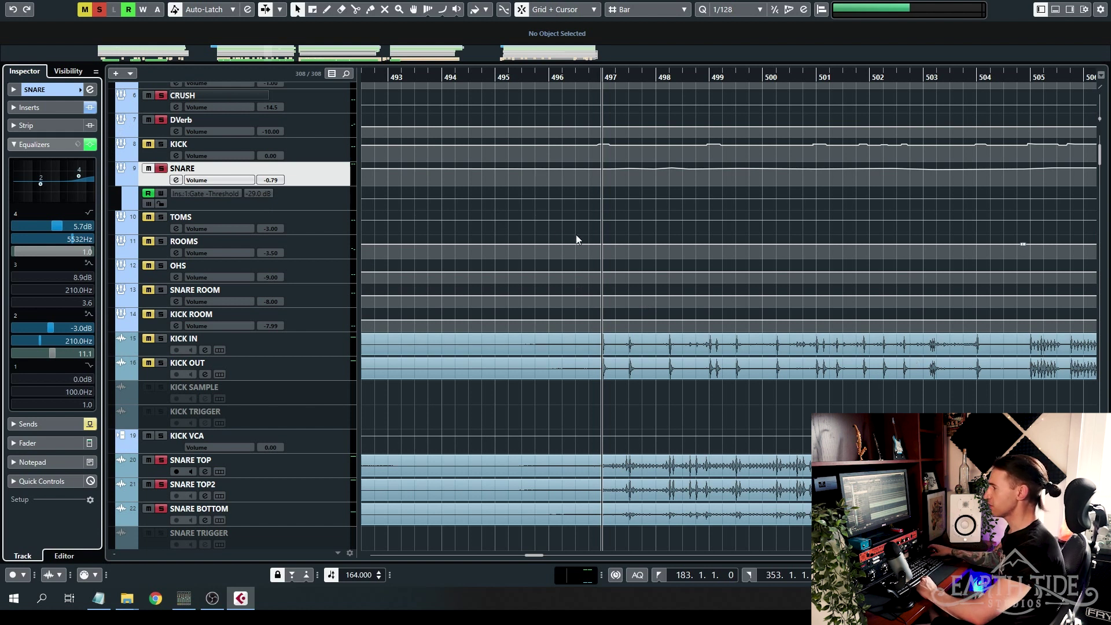
Open the SNARE channel settings and audition the equalizer bypassed and its 210 Hz band switched off and on during playback.
click(176, 180)
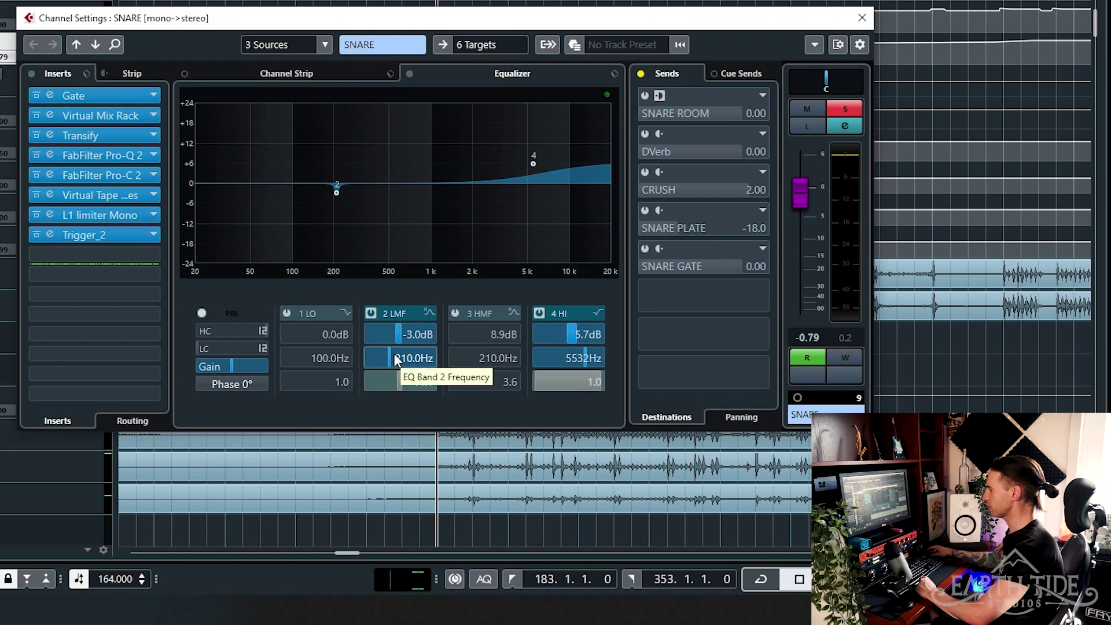
click(409, 75)
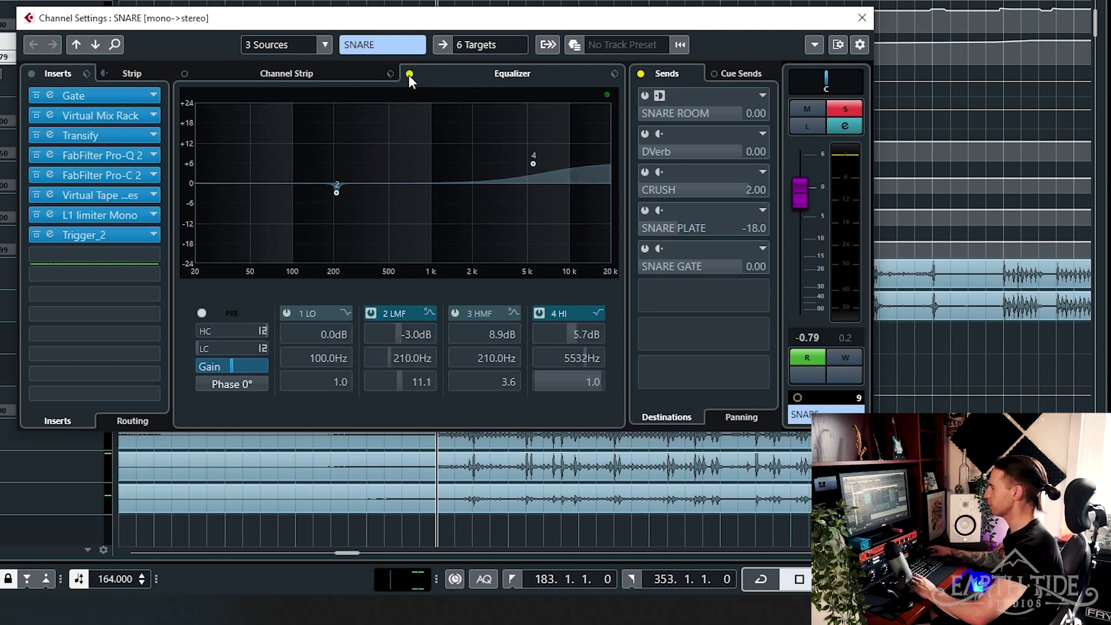
click(372, 310)
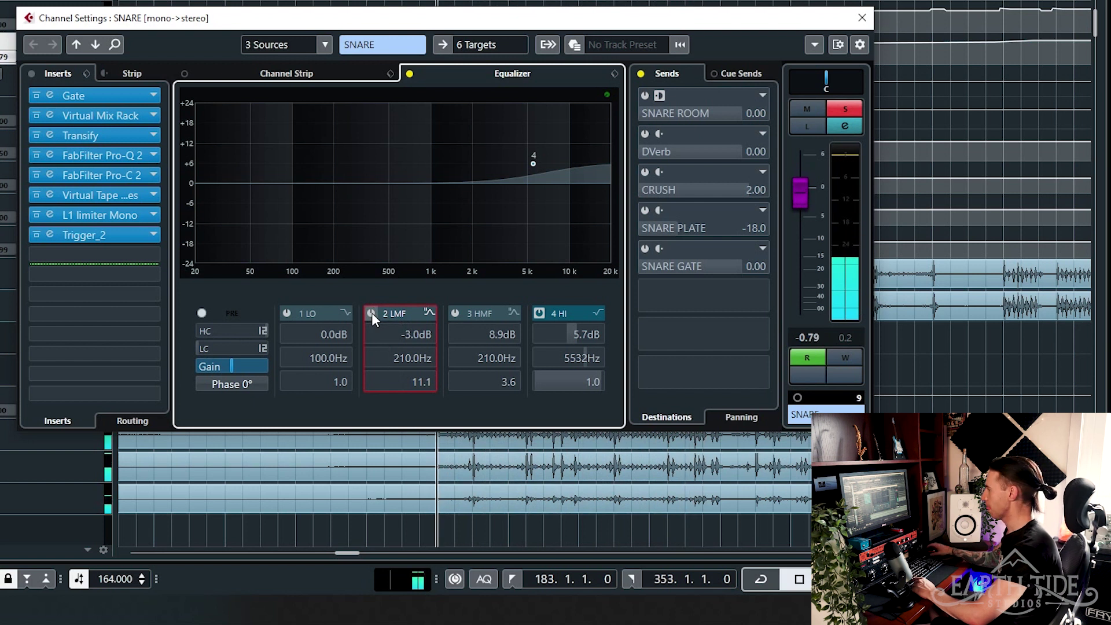
click(371, 313)
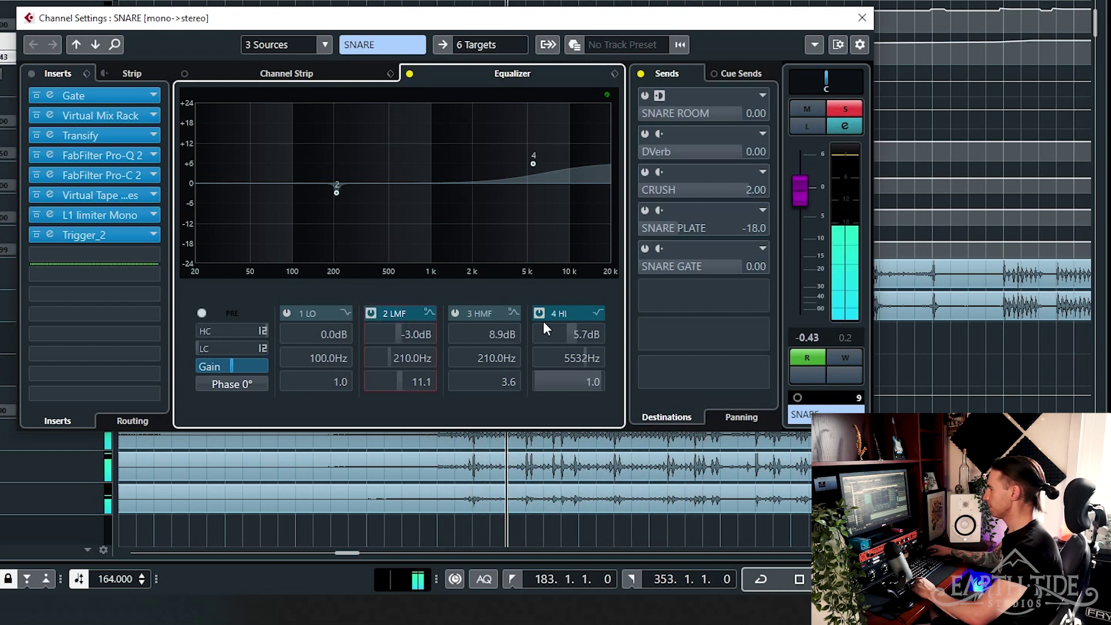
click(410, 74)
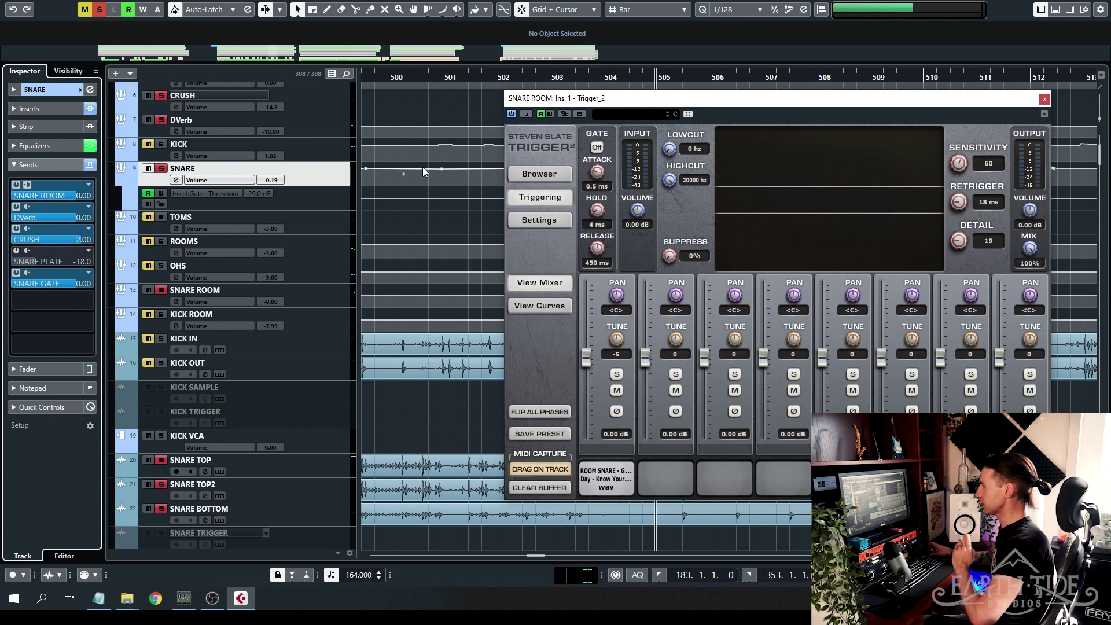
Show the SNARE ROOM track's inserts and audition the room snare sample loaded in its Trigger_2.
click(442, 168)
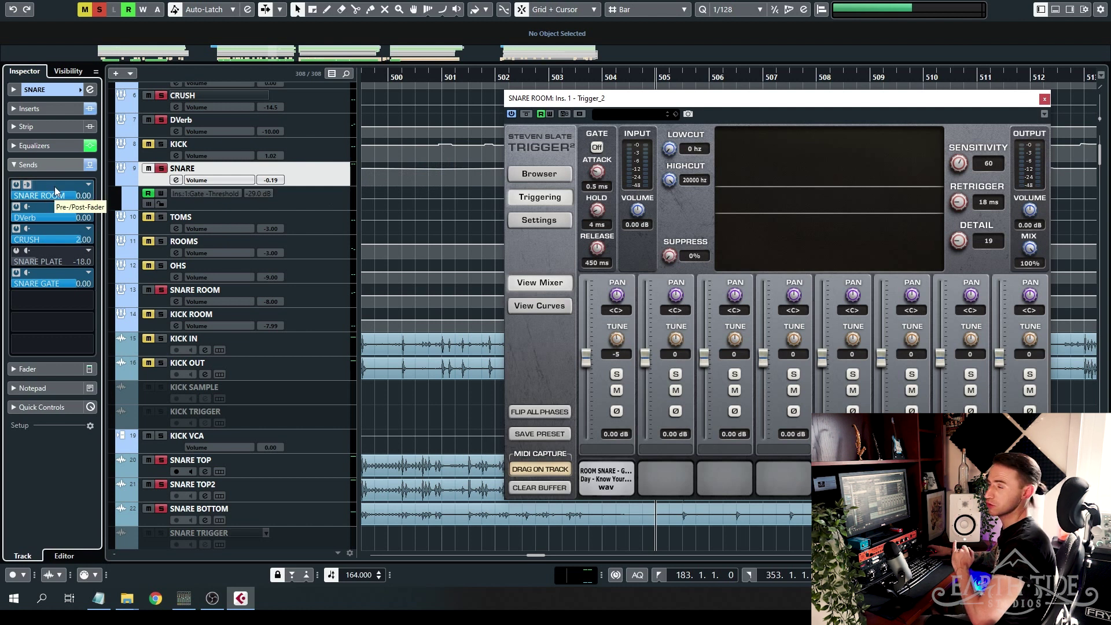
click(341, 300)
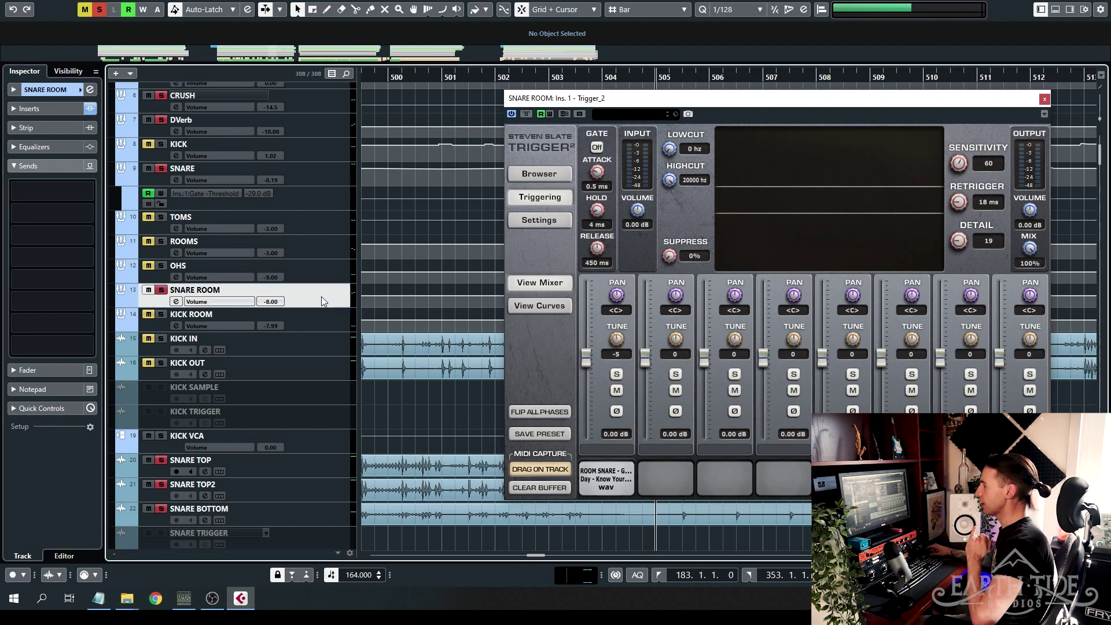
click(45, 109)
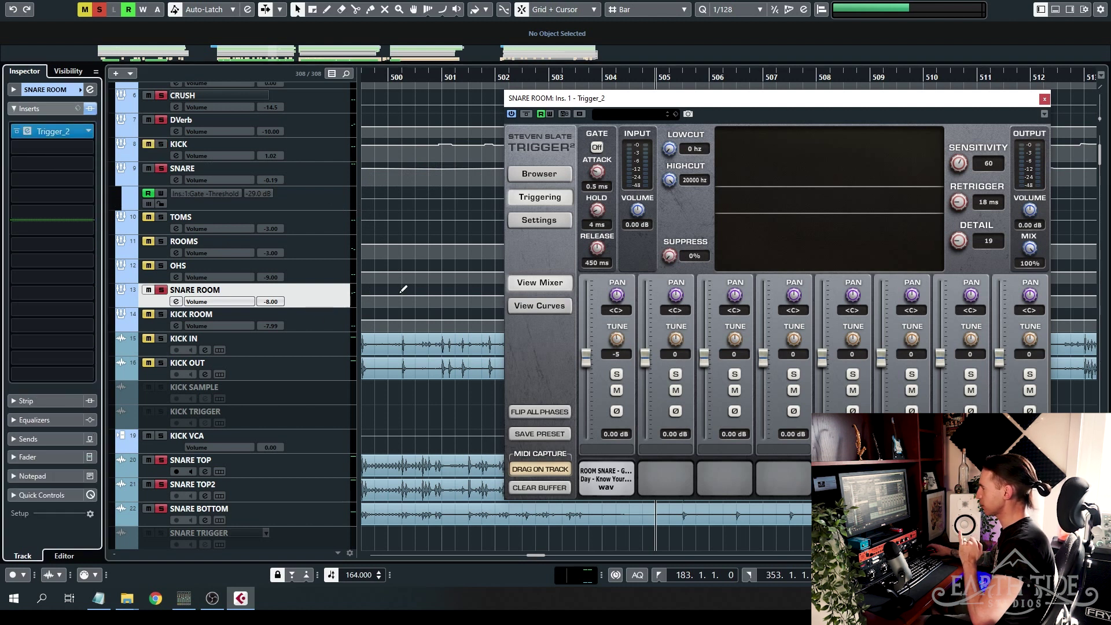
click(609, 480)
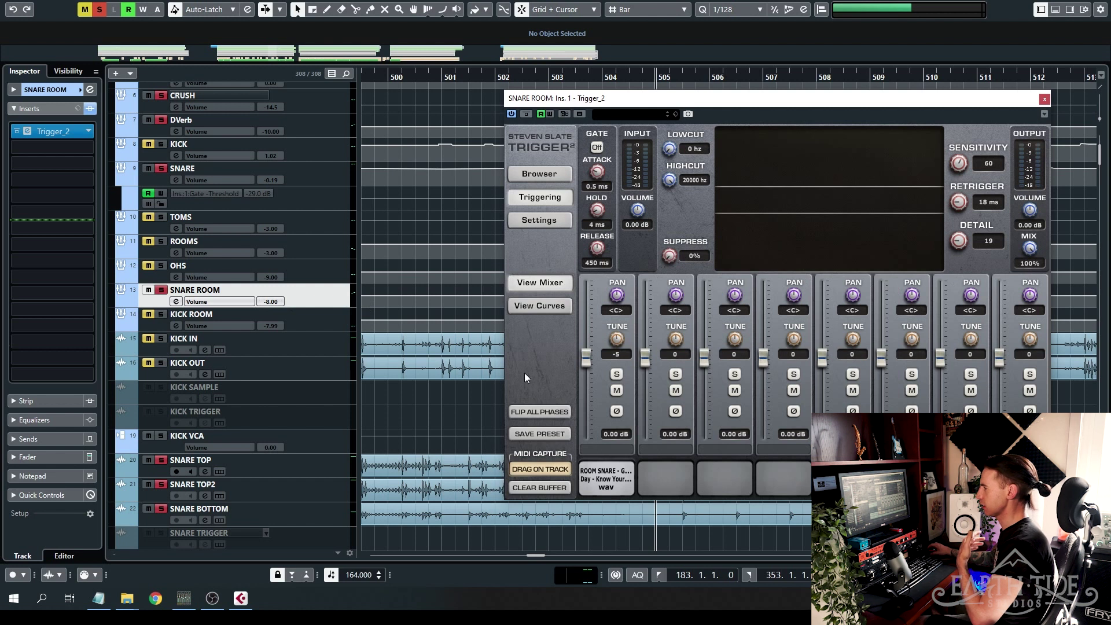
Switch off the SNARE track's DVerb and SNARE GATE sends.
click(324, 173)
click(53, 438)
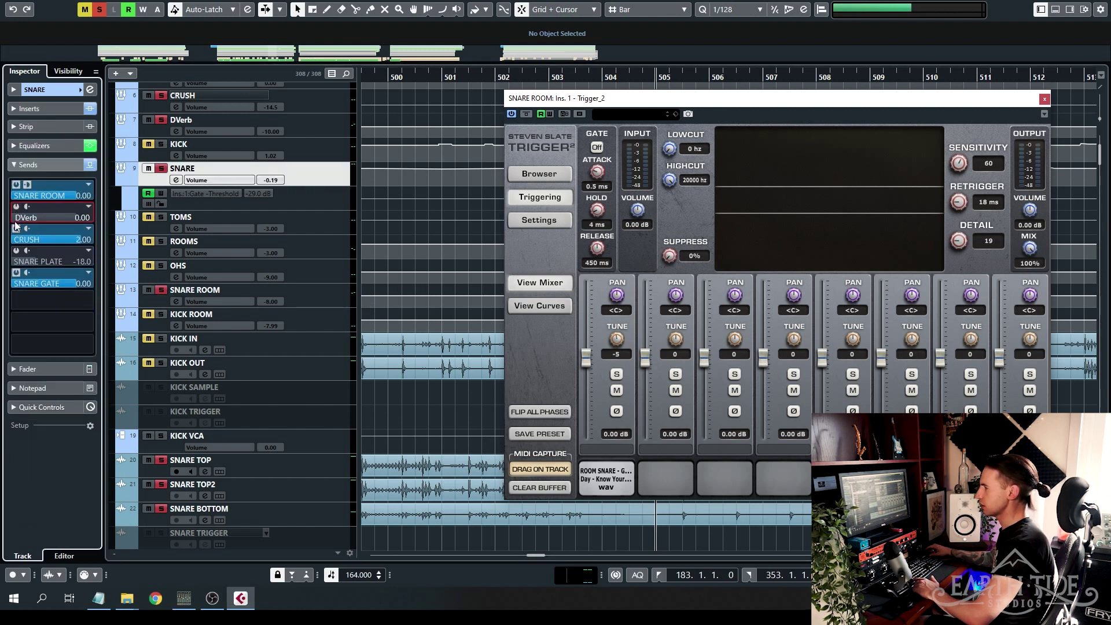
click(16, 272)
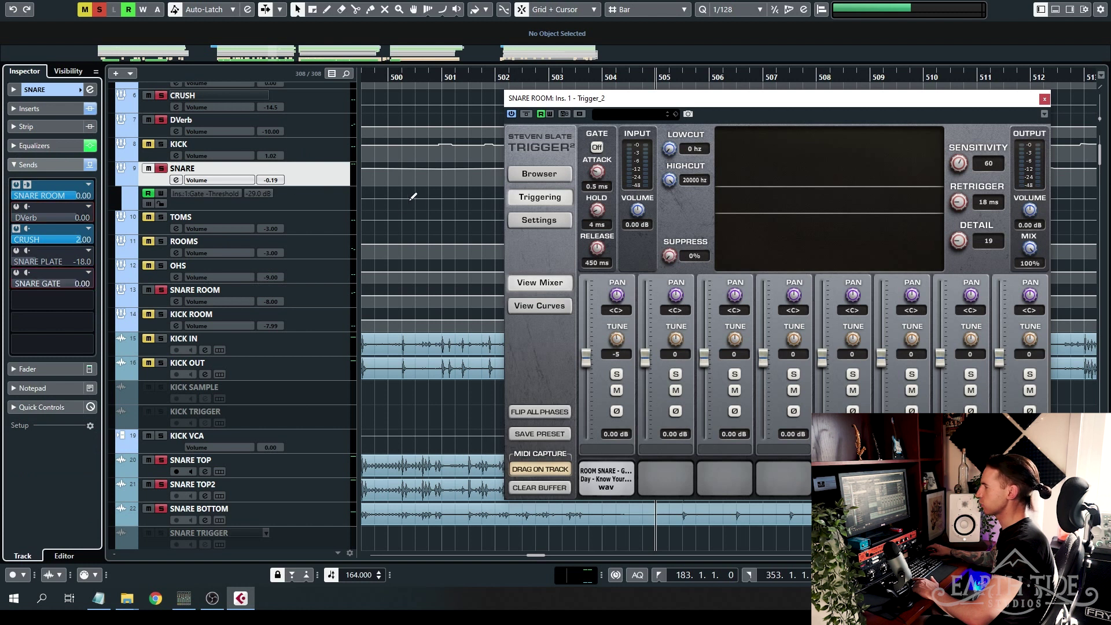
Compare the snare with the SNARE ROOM track muted and unmuted during playback.
click(331, 302)
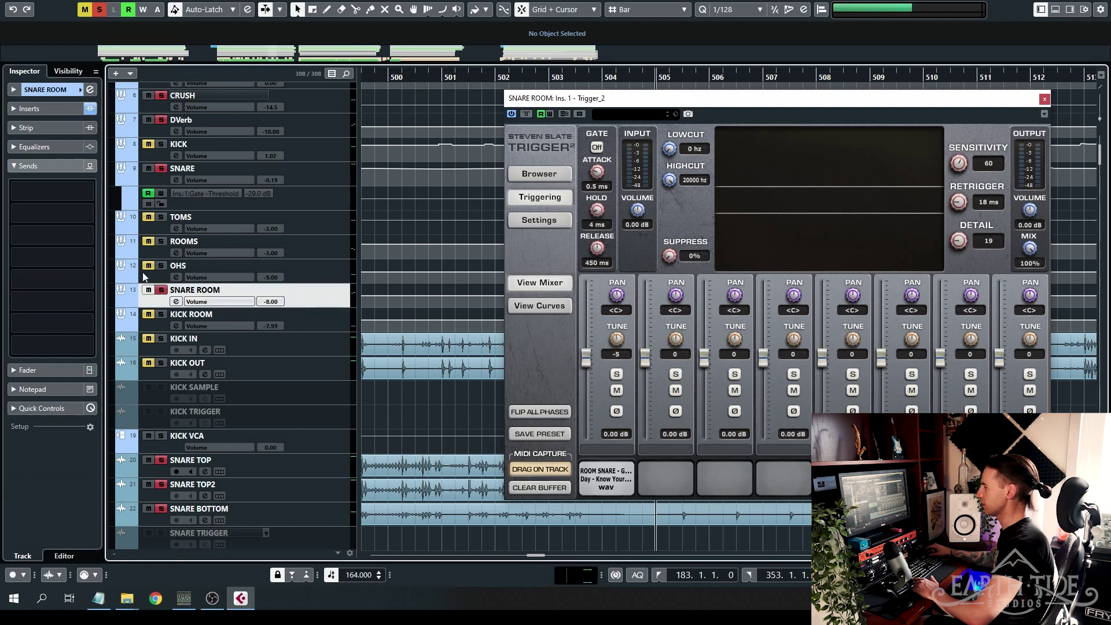
key(space)
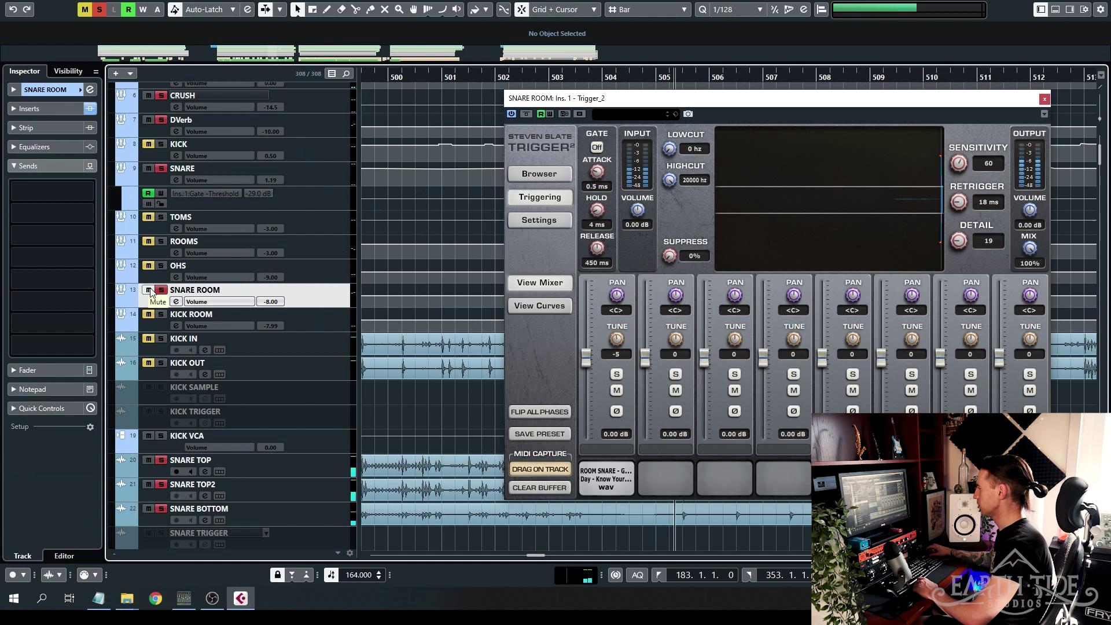
click(148, 291)
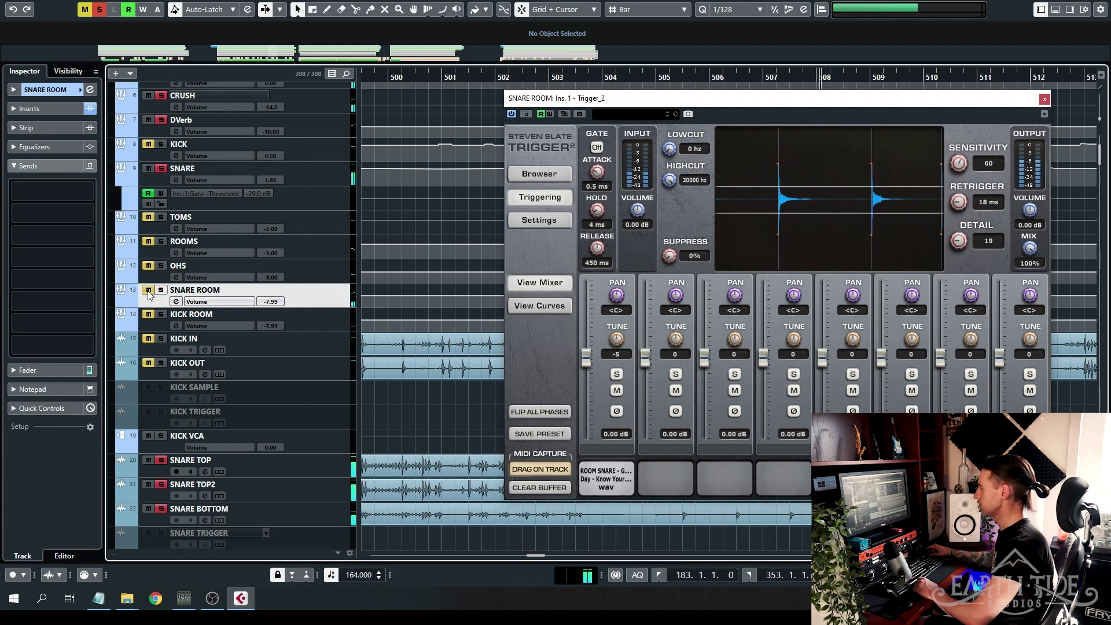
click(148, 291)
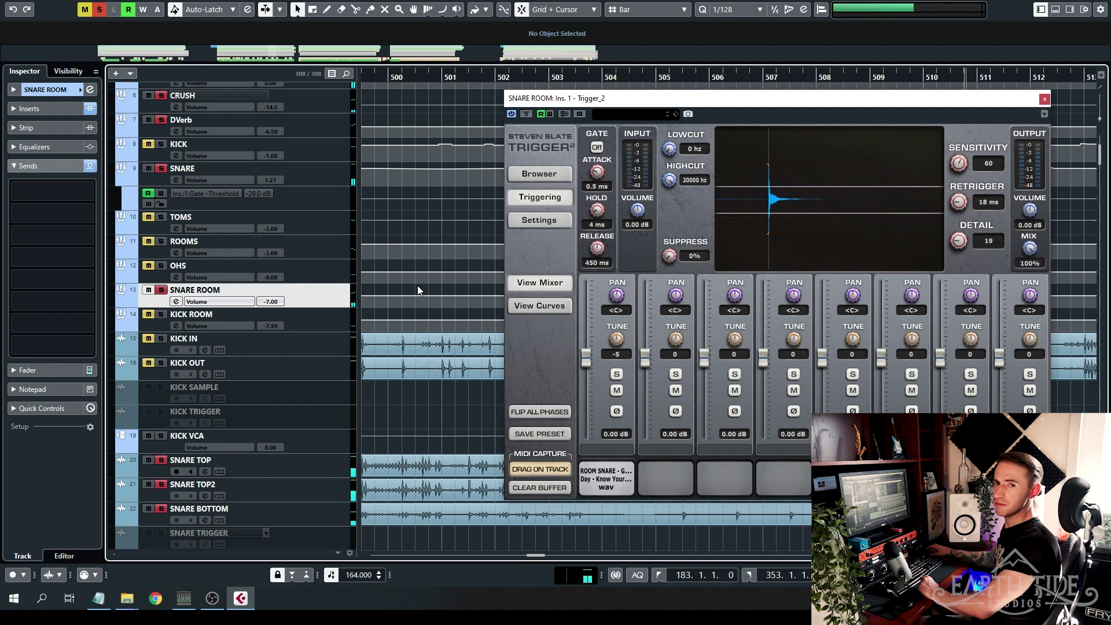
Switch the SNARE track's DVerb send back on and close the snare room's Trigger_2 window.
click(334, 174)
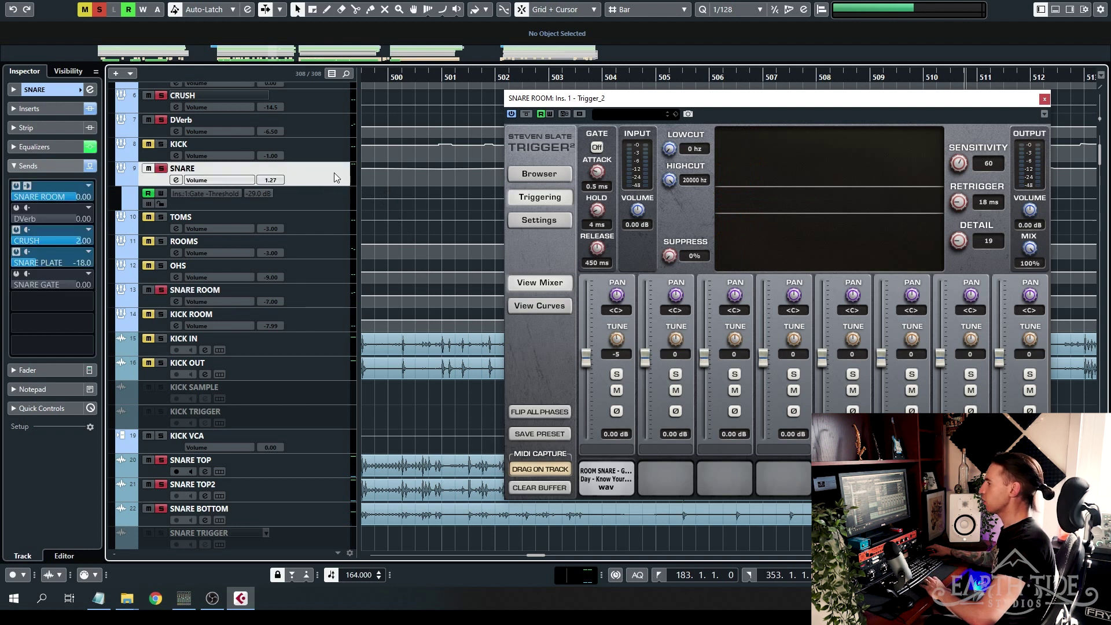
click(16, 207)
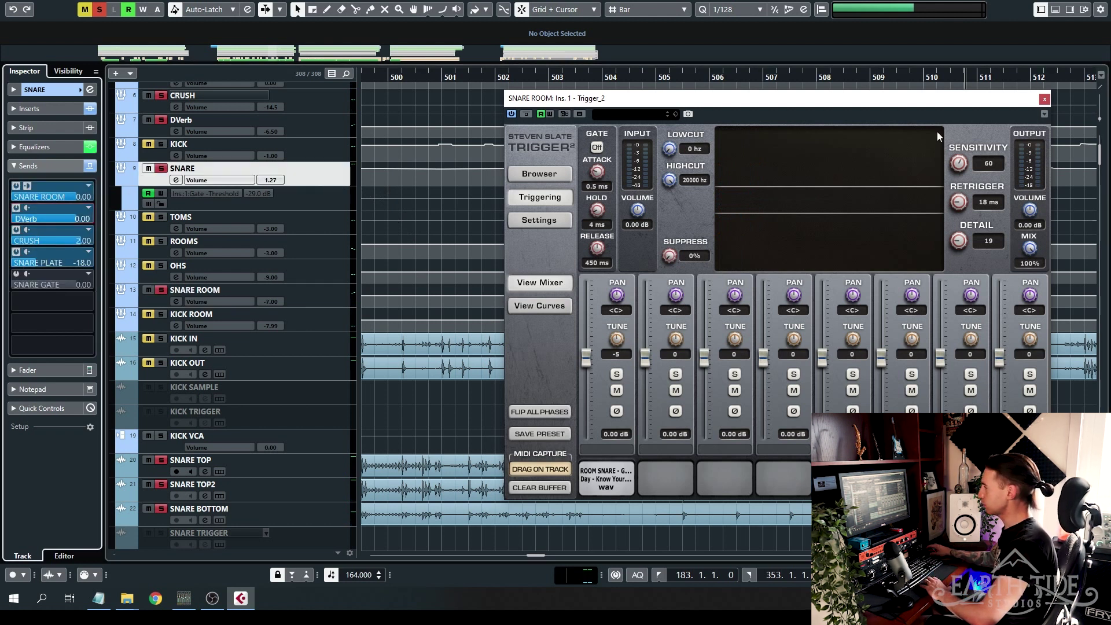
click(1043, 100)
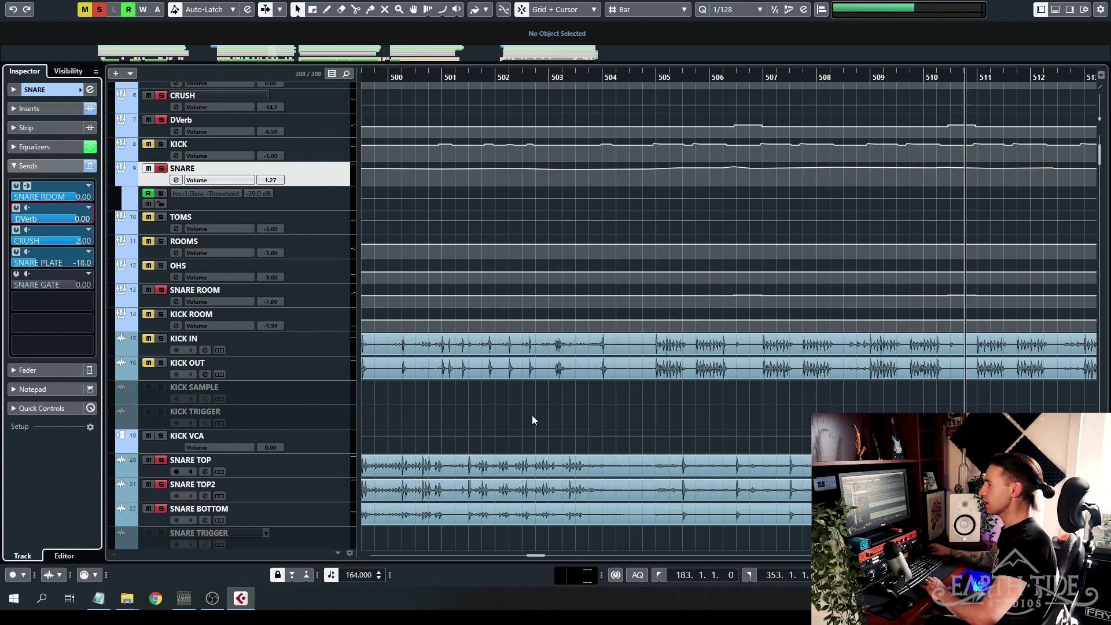
Select the DVerb track and open its ValhallaRoom insert to review the reverb settings.
scroll(302, 289, up, 5)
click(316, 311)
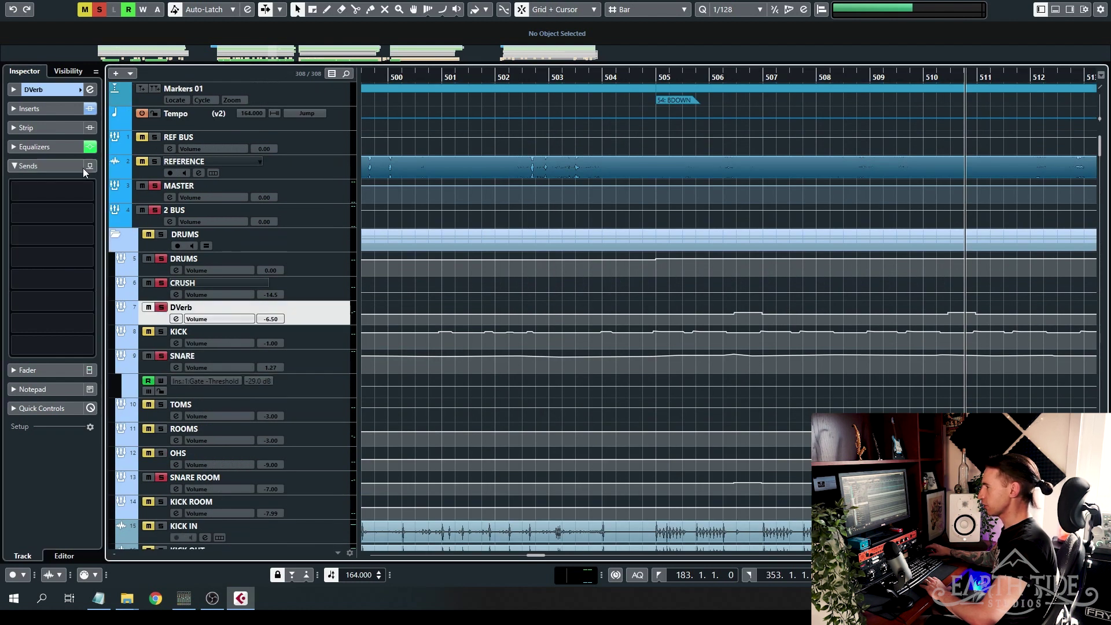
click(50, 110)
click(37, 133)
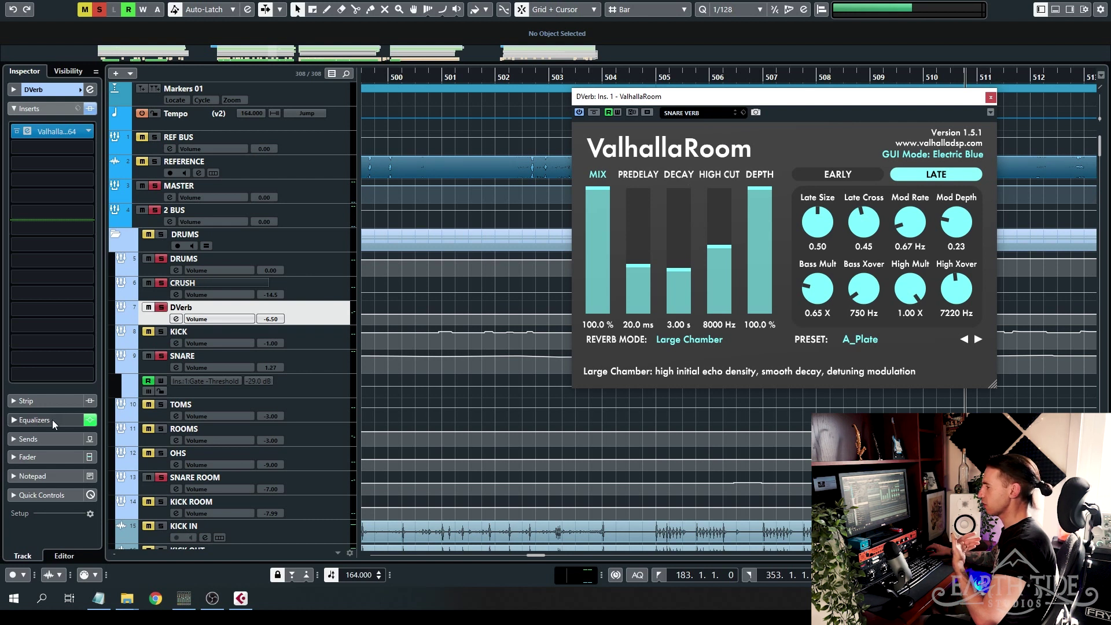
Open the DVerb channel settings beside ValhallaRoom, examine the low-band EQ cut, and move the window aside.
click(175, 319)
drag(524, 152, 249, 172)
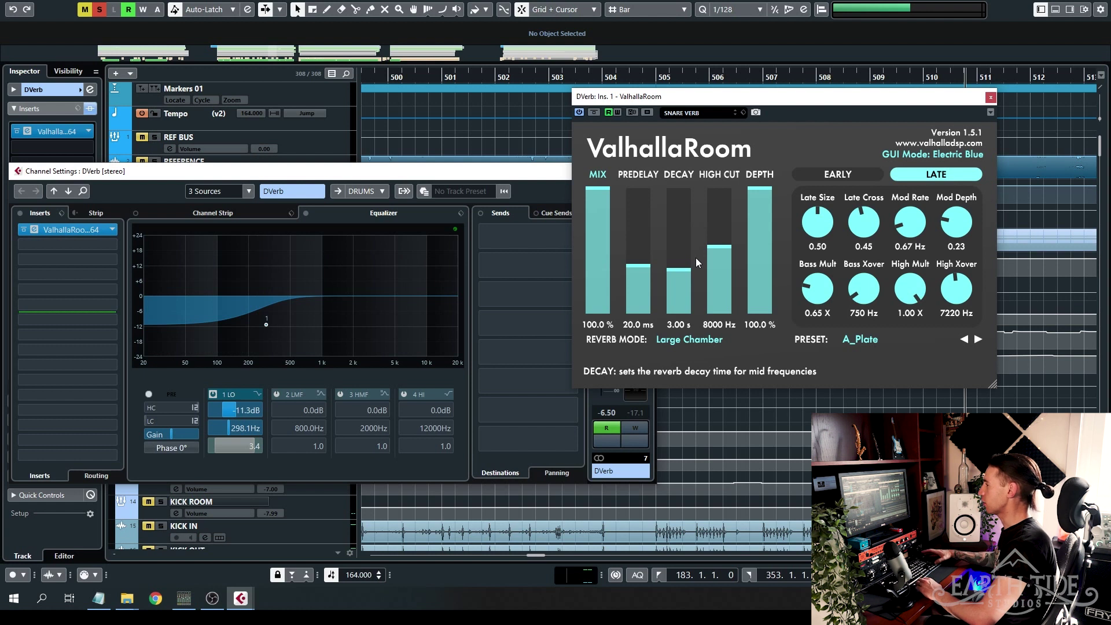
drag(358, 171, 864, 156)
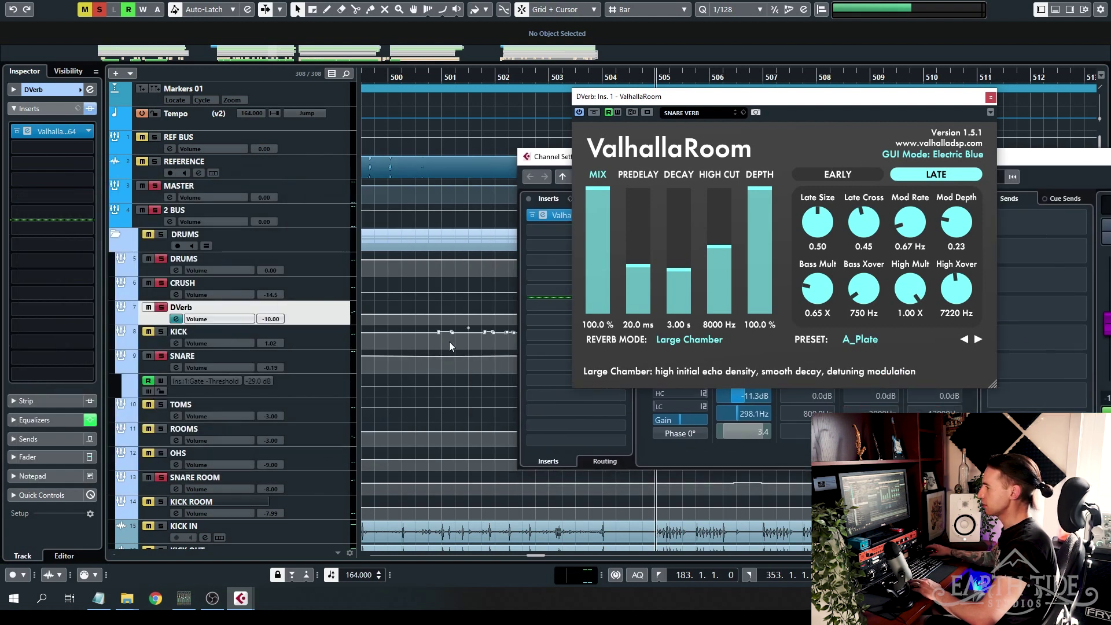
Toggle the SNARE track's DVerb send to audition the reverb during playback.
click(315, 356)
click(16, 209)
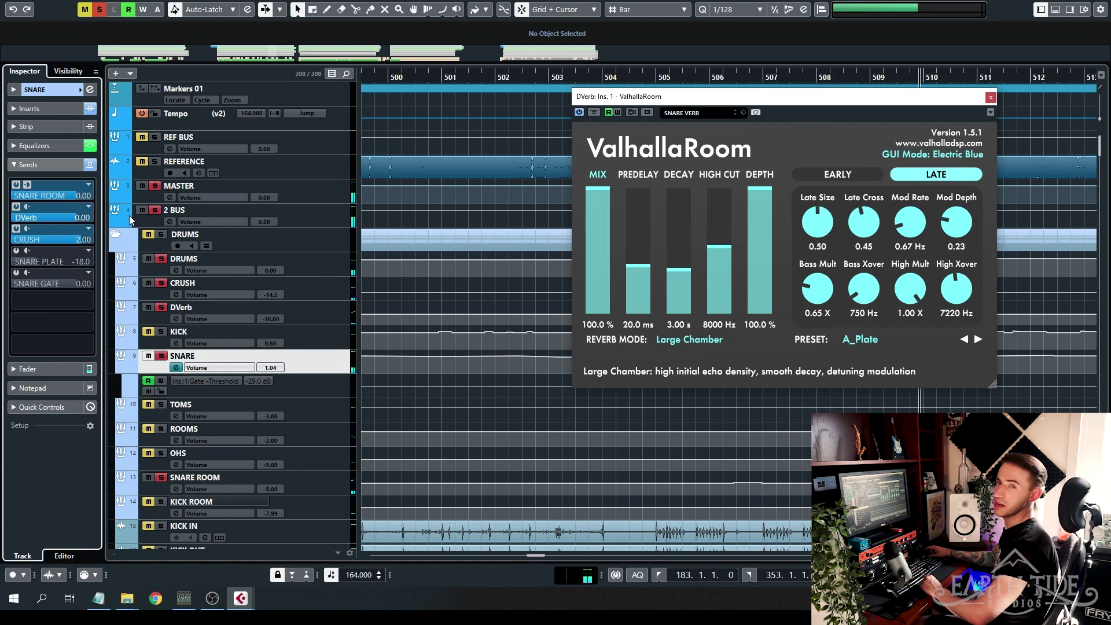
Inspect the DVerb, SNARE and TOMS tracks in turn to compare their sends.
click(314, 317)
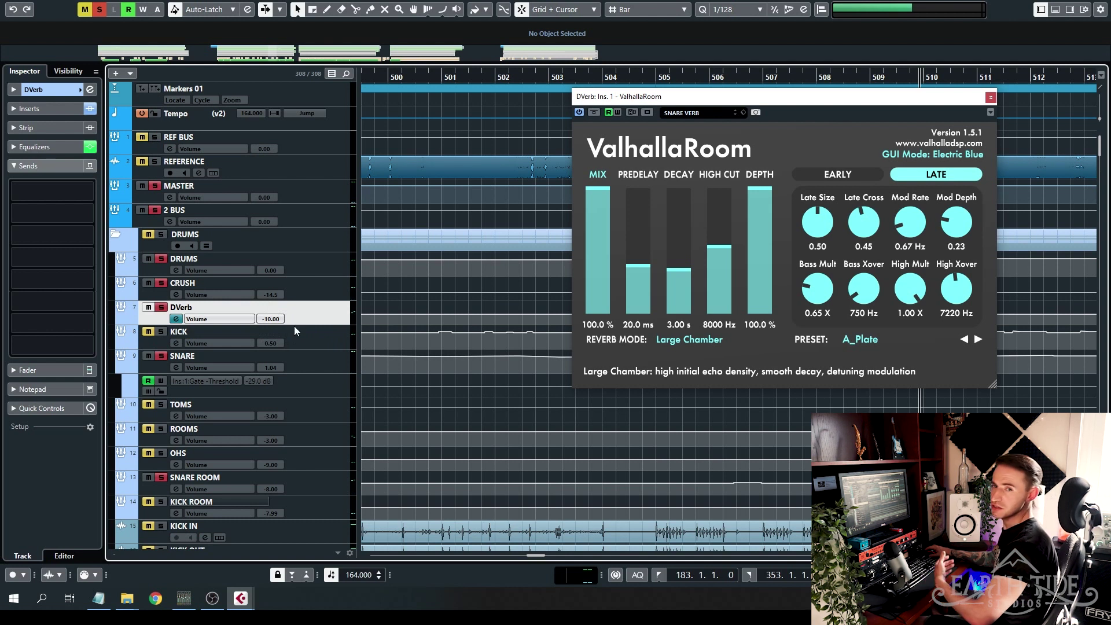
click(296, 361)
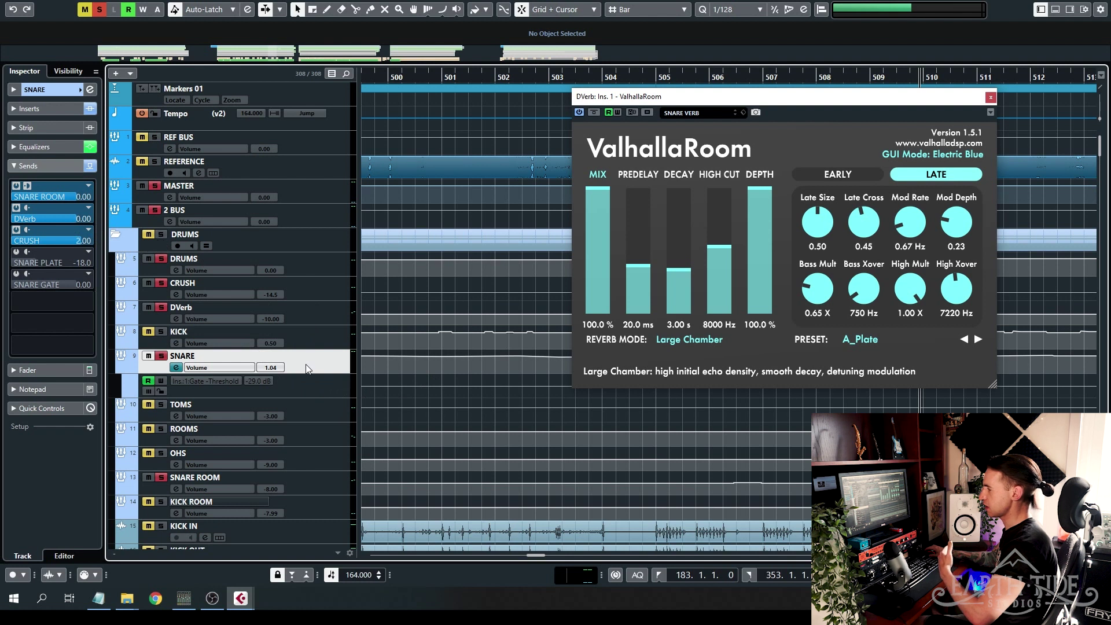
click(310, 406)
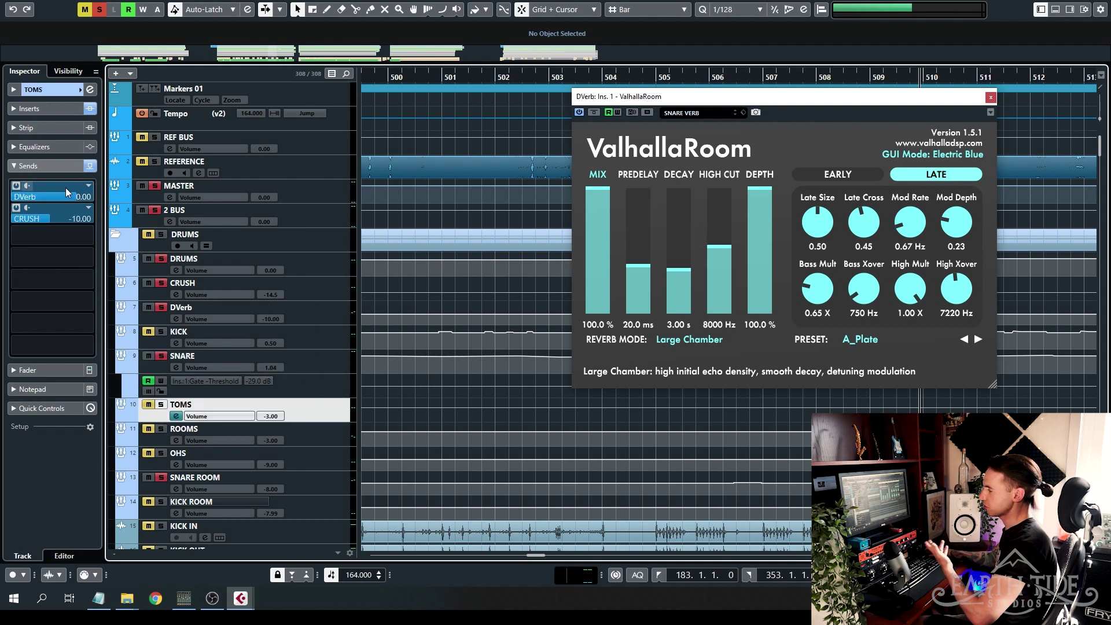
click(315, 453)
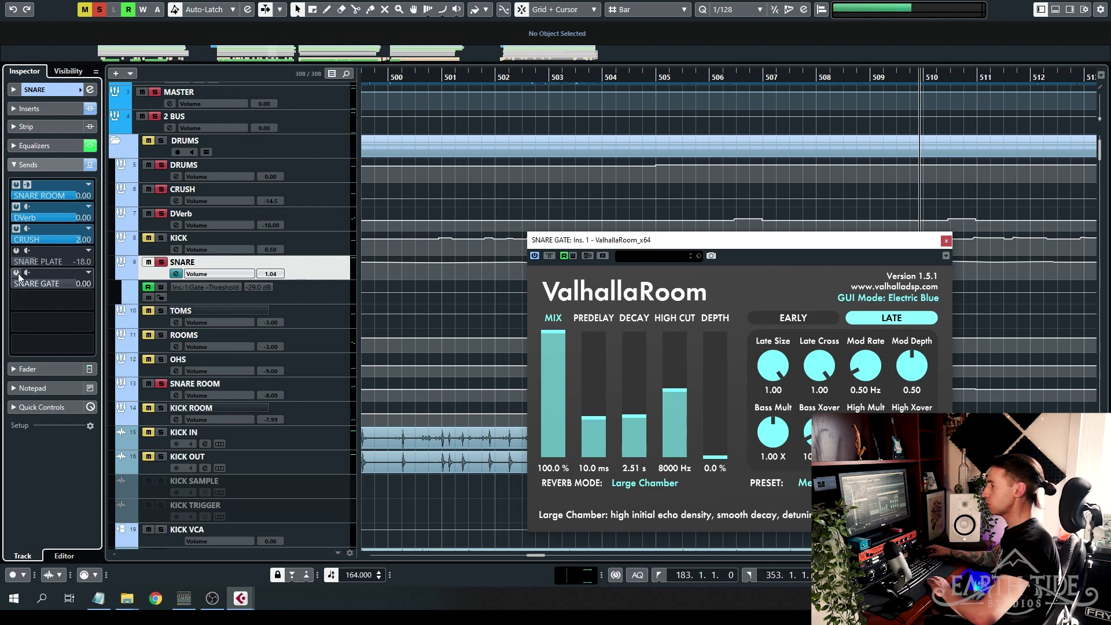
Activate the SNARE track's SNARE GATE send and show the insert list of the SNARE GATE effect track.
click(17, 273)
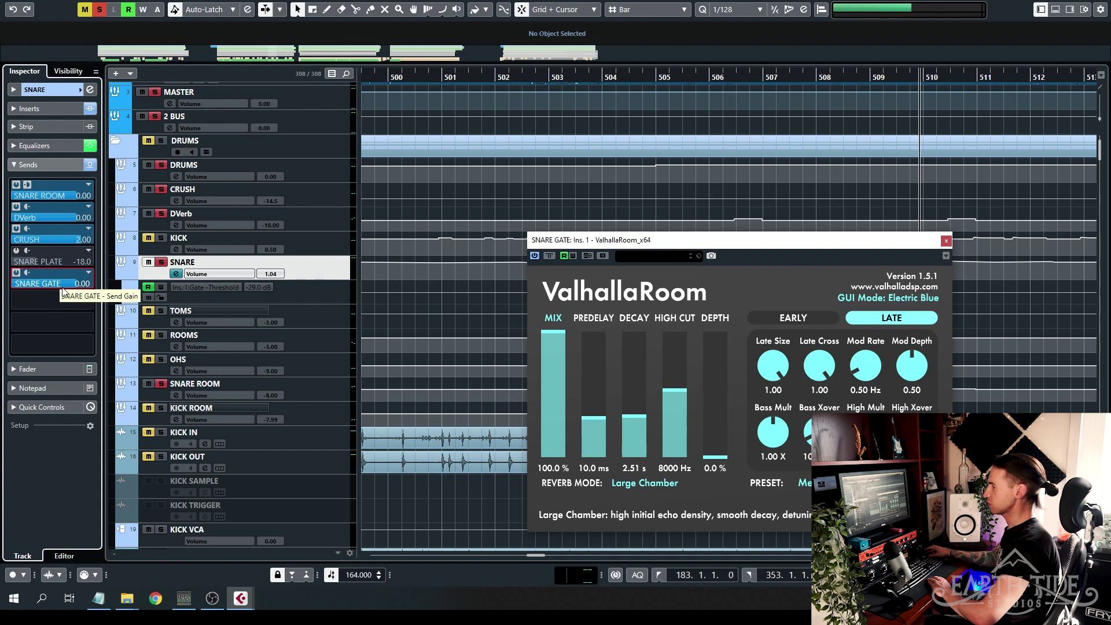
scroll(377, 325, down, 10)
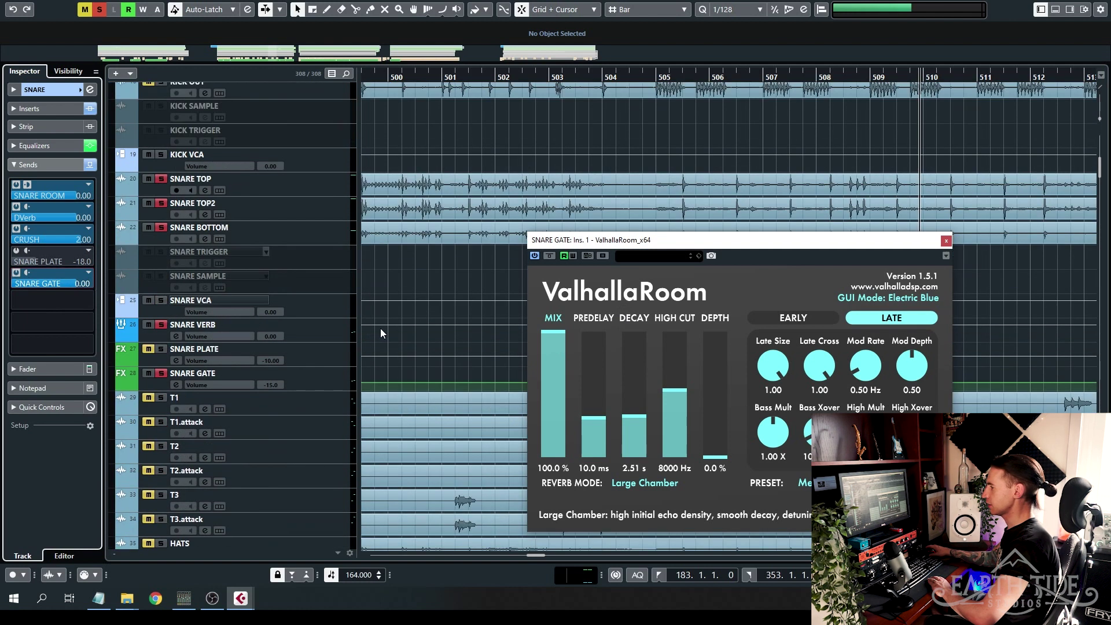
click(316, 380)
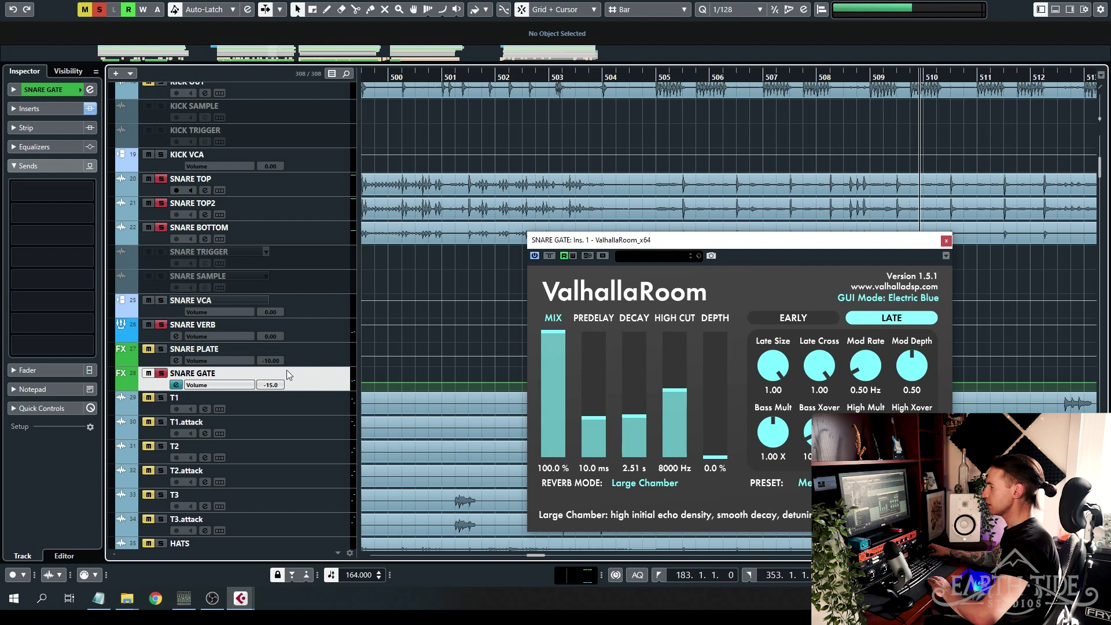
click(50, 110)
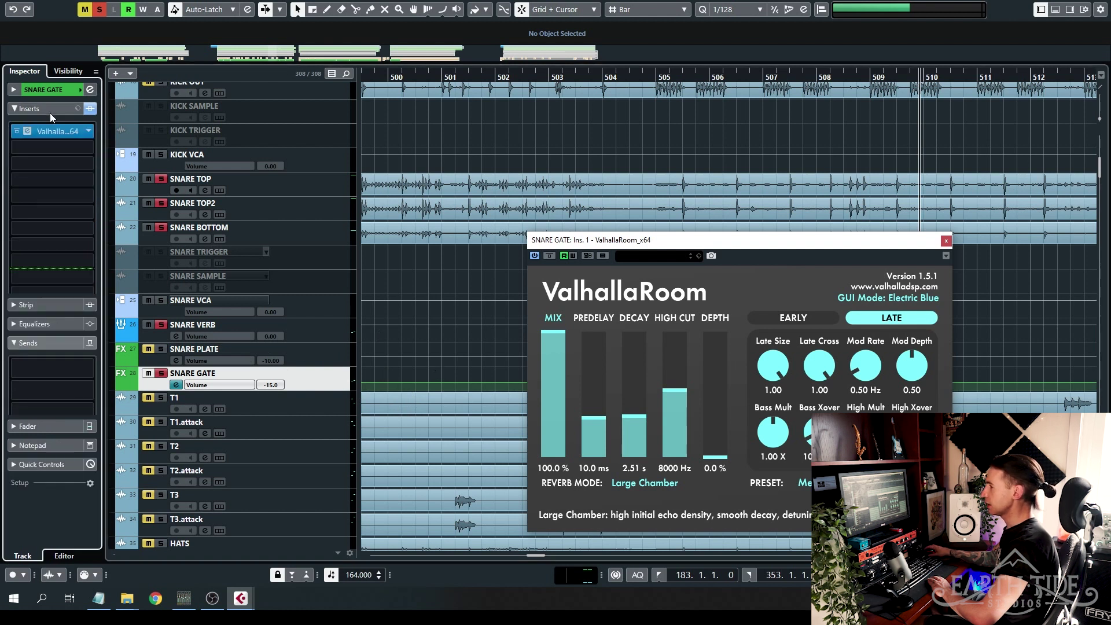
Return to the SNARE track and toggle its SNARE GATE send during playback to audition the gated reverb.
scroll(439, 373, up, 10)
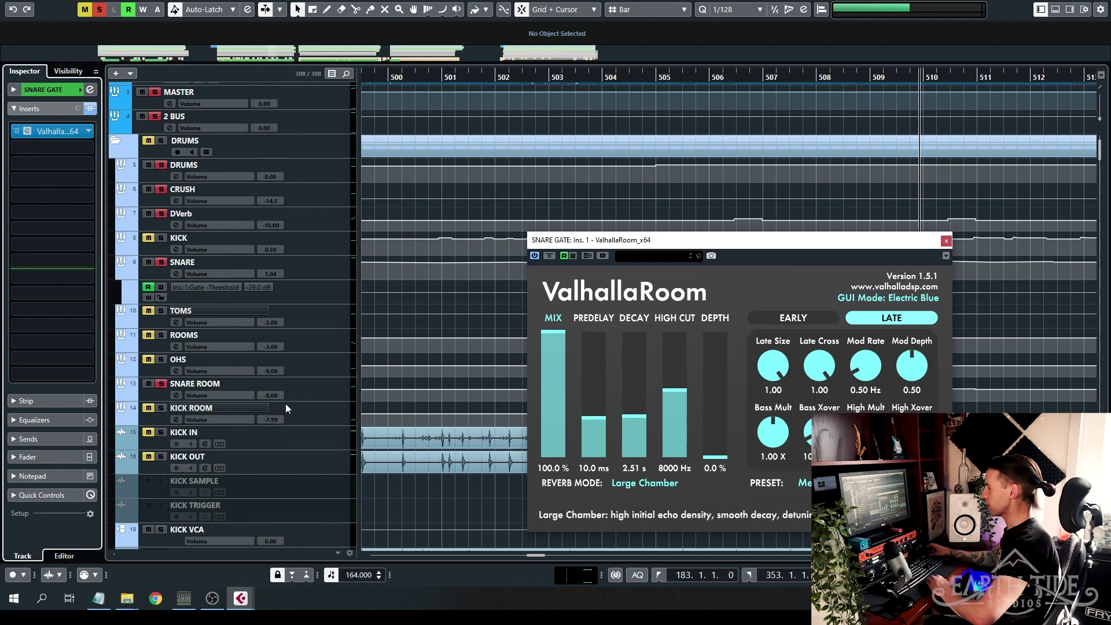
scroll(402, 300, down, 4)
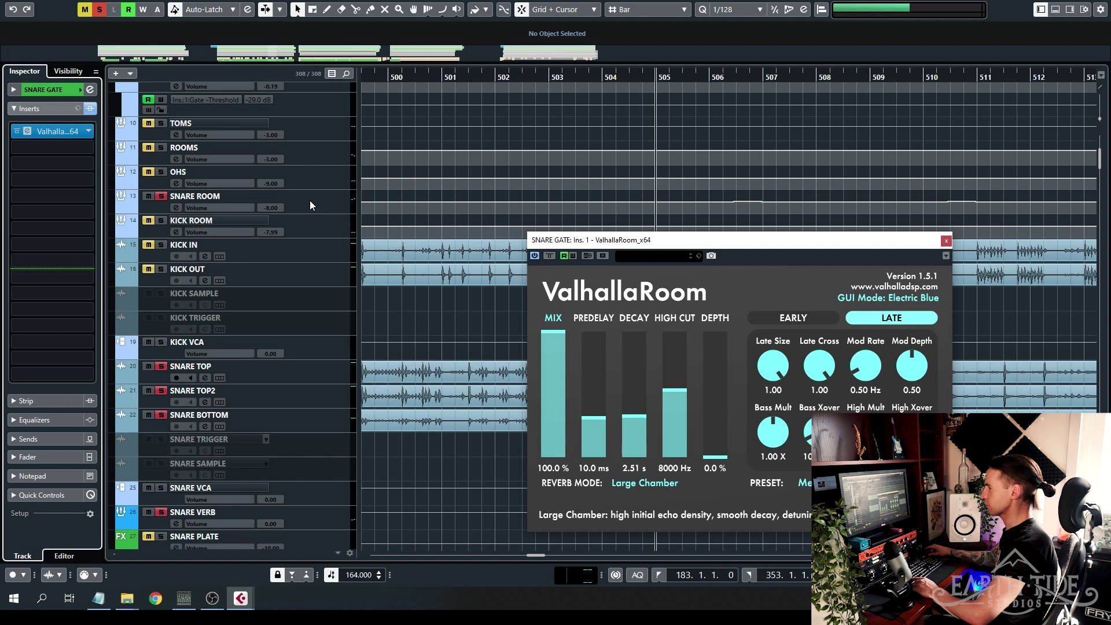
scroll(355, 332, up, 2)
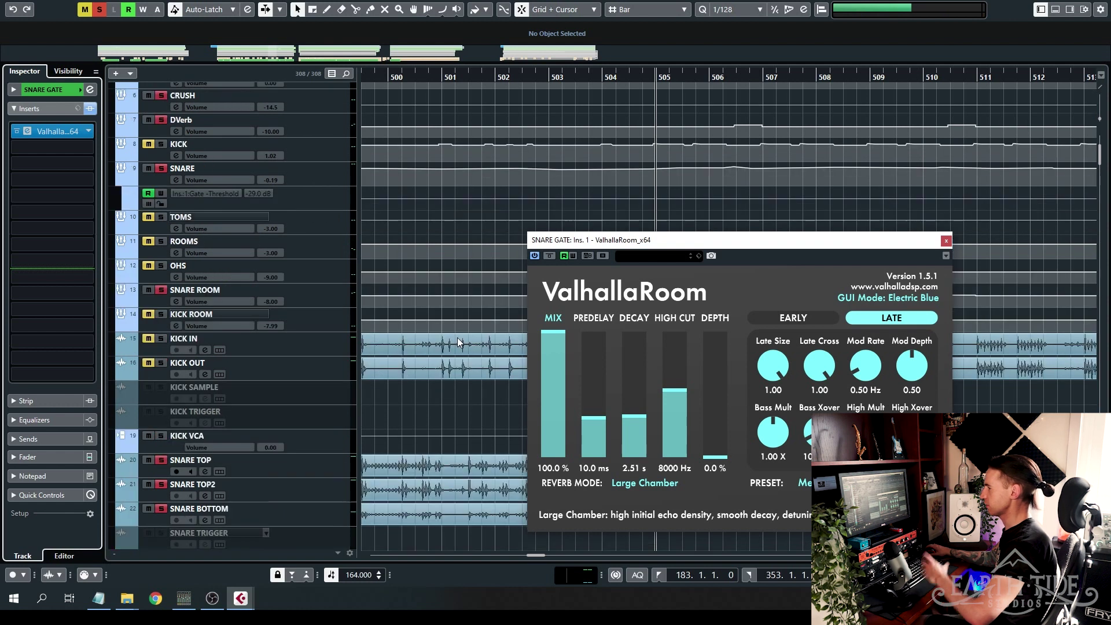
click(325, 175)
click(56, 438)
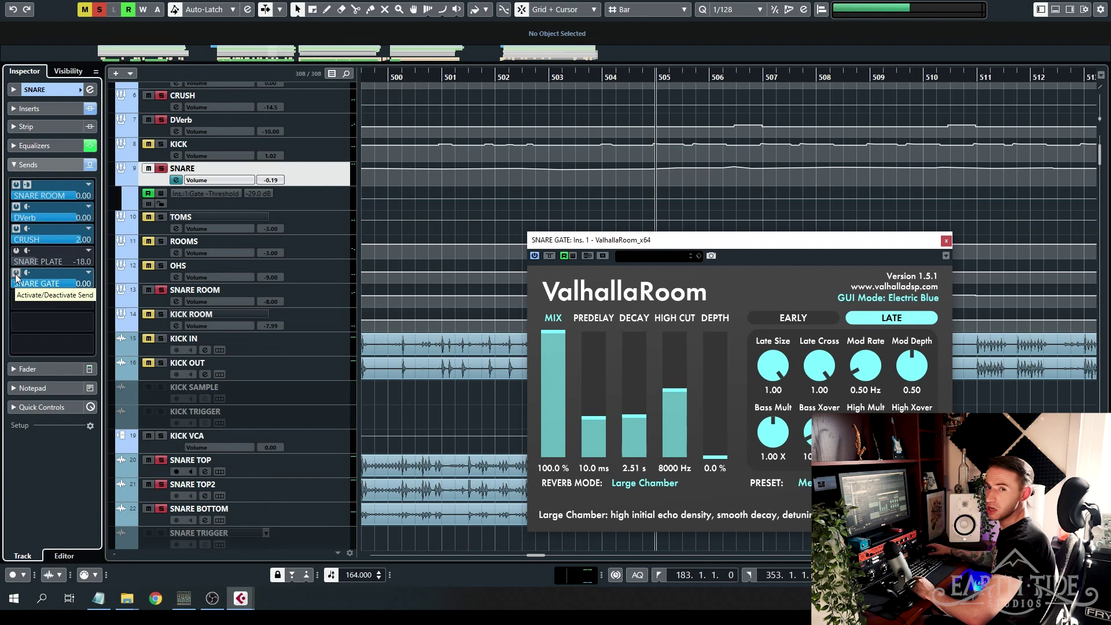
key(space)
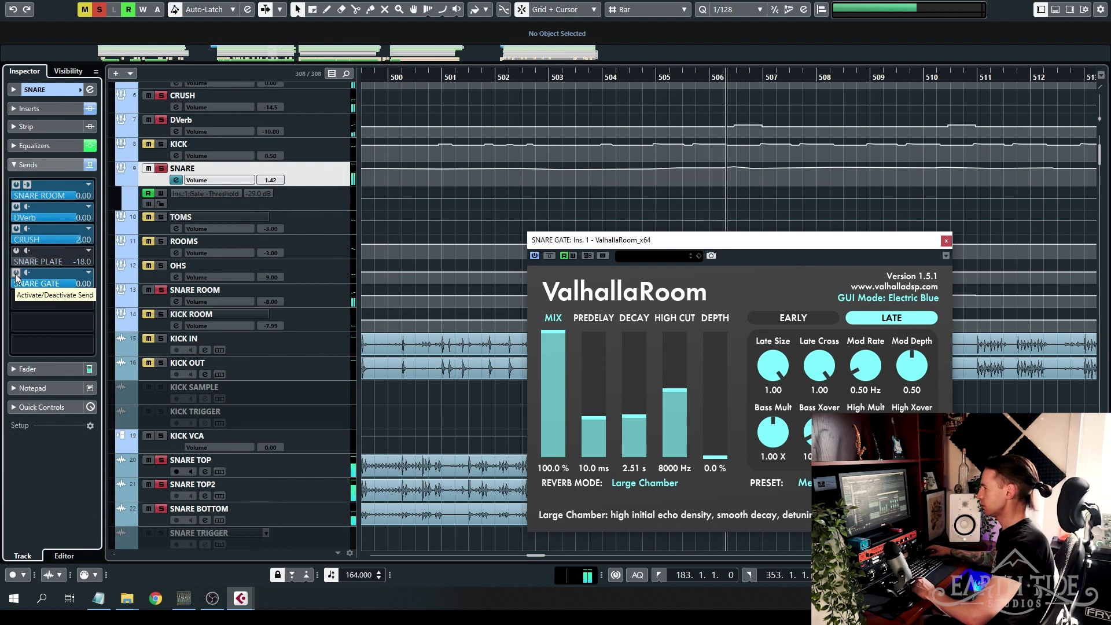
click(16, 273)
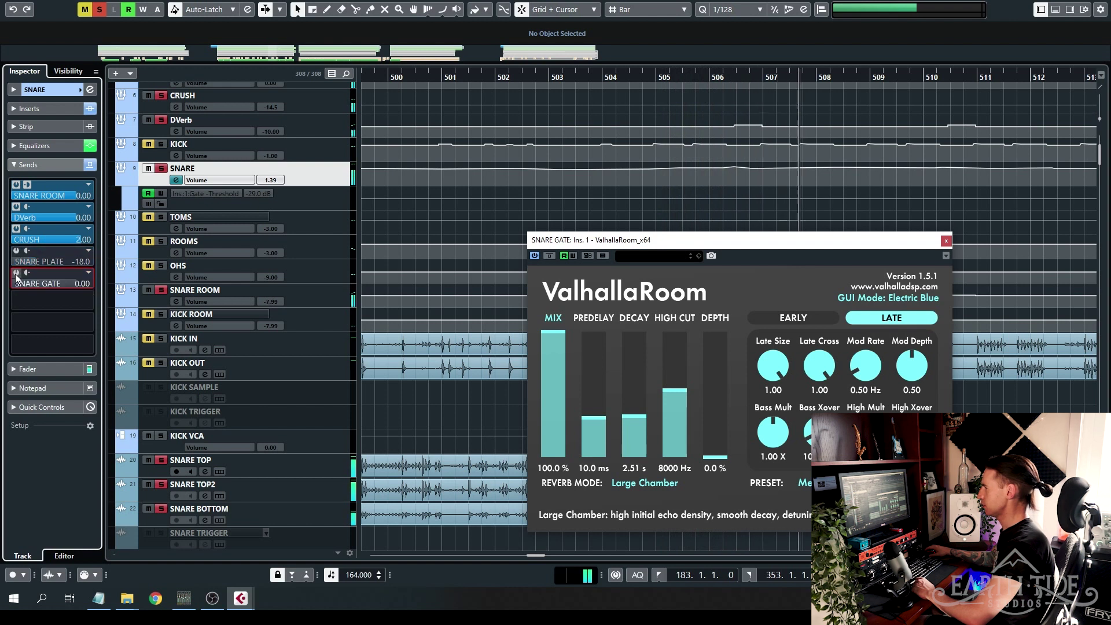
click(15, 274)
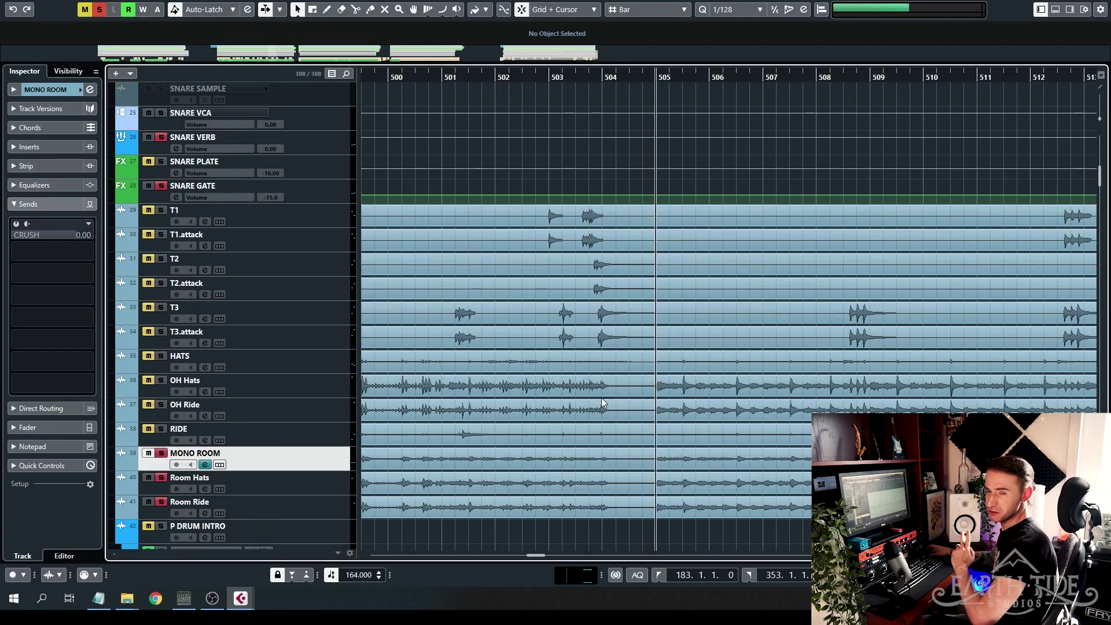
Select the ROOMS track and review the low-shelf cut in its first FabFilter Pro-Q 2 insert.
scroll(595, 403, up, 10)
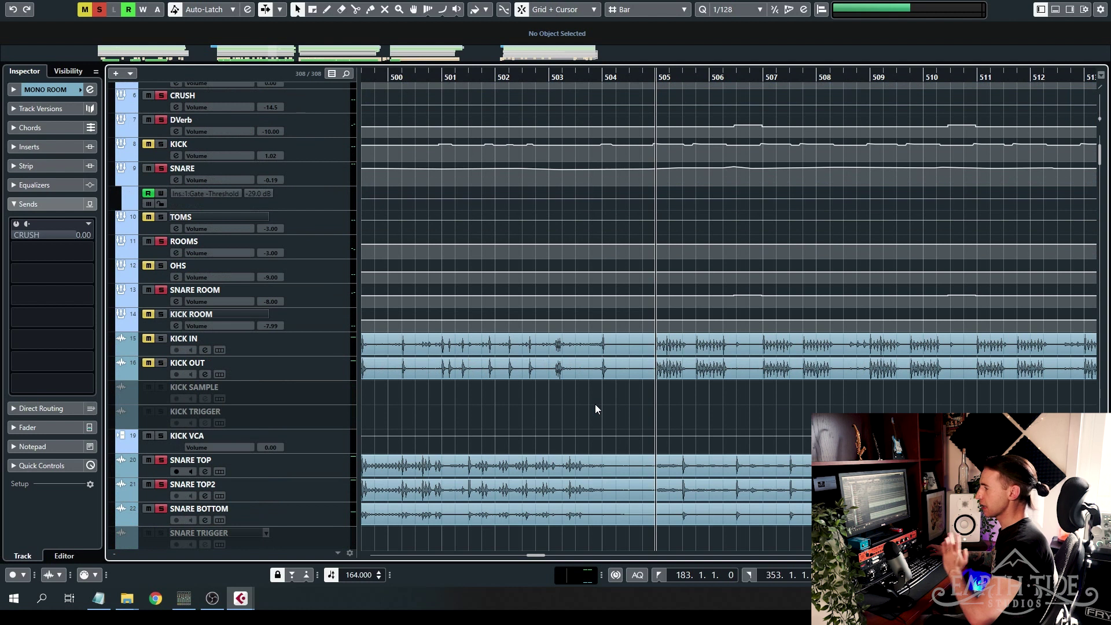
click(321, 249)
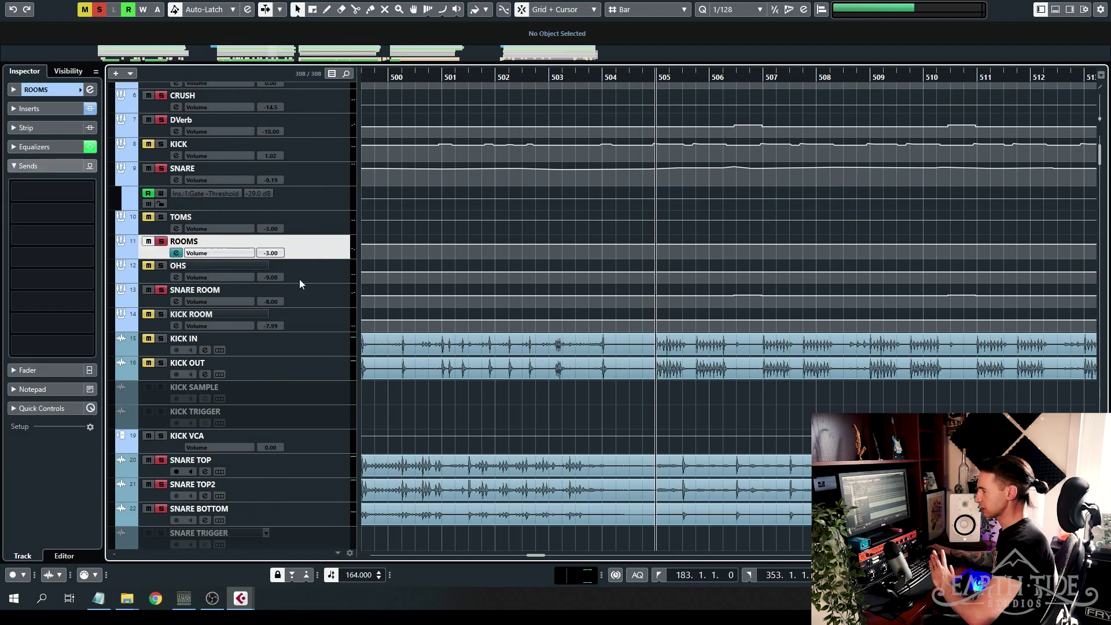
scroll(564, 291, down, 2)
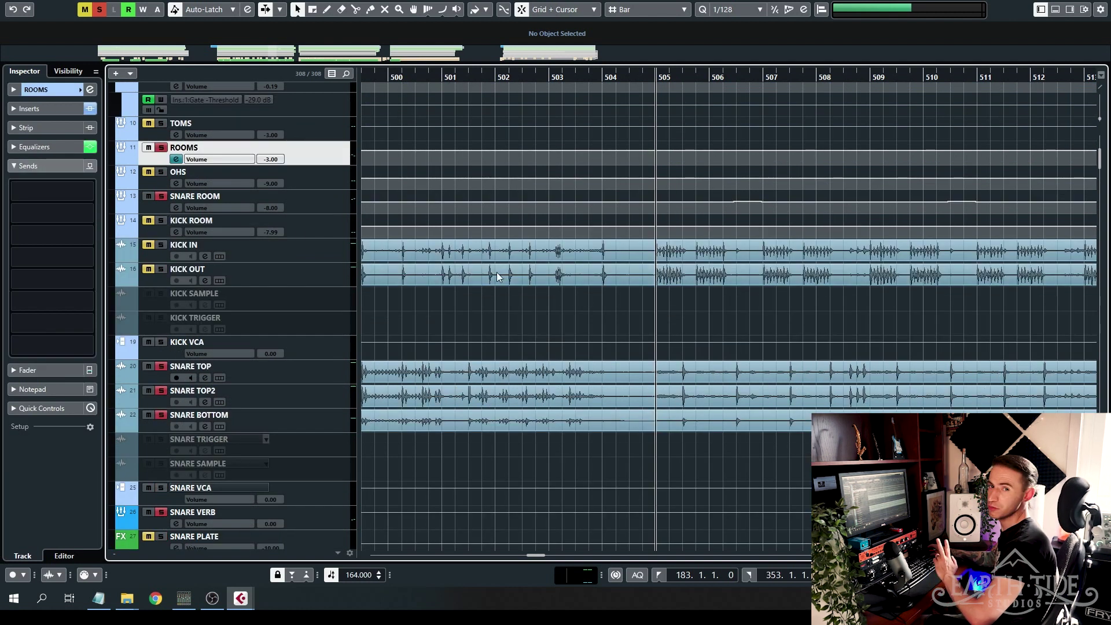
click(46, 107)
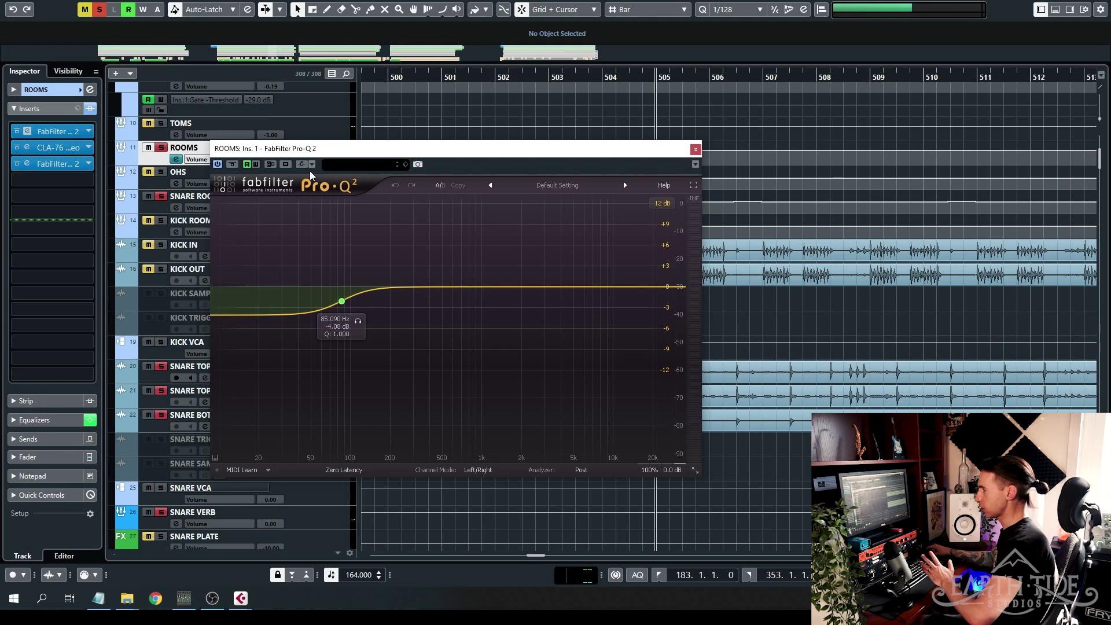
click(695, 150)
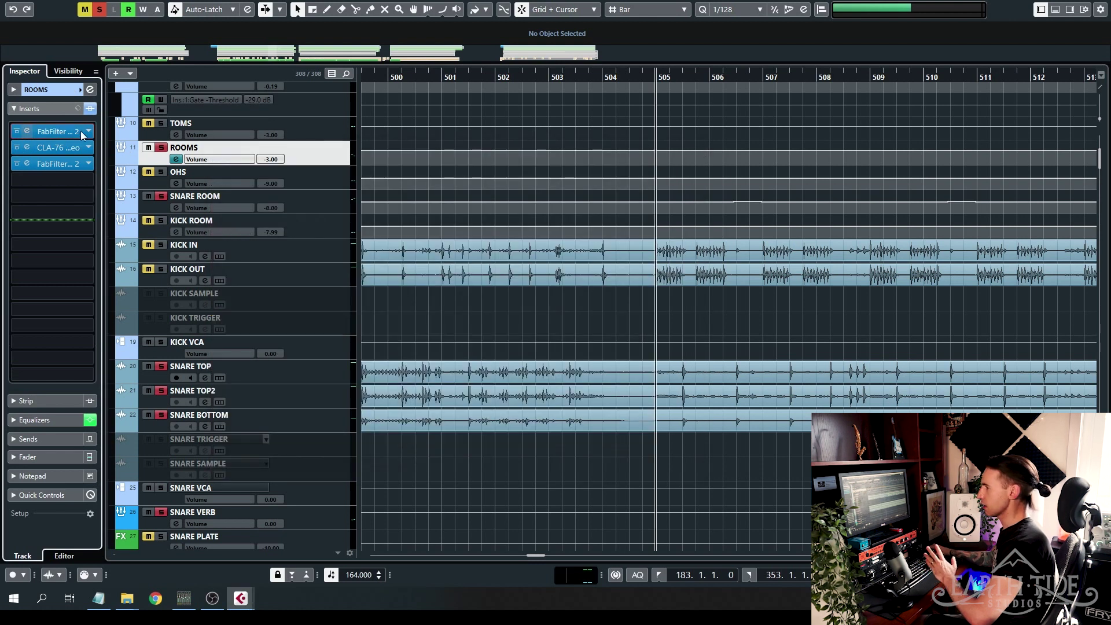
Open the ROOMS track's CLA-76 compressor and its second FabFilter Pro-Q 2, arranging the windows to review both.
click(32, 148)
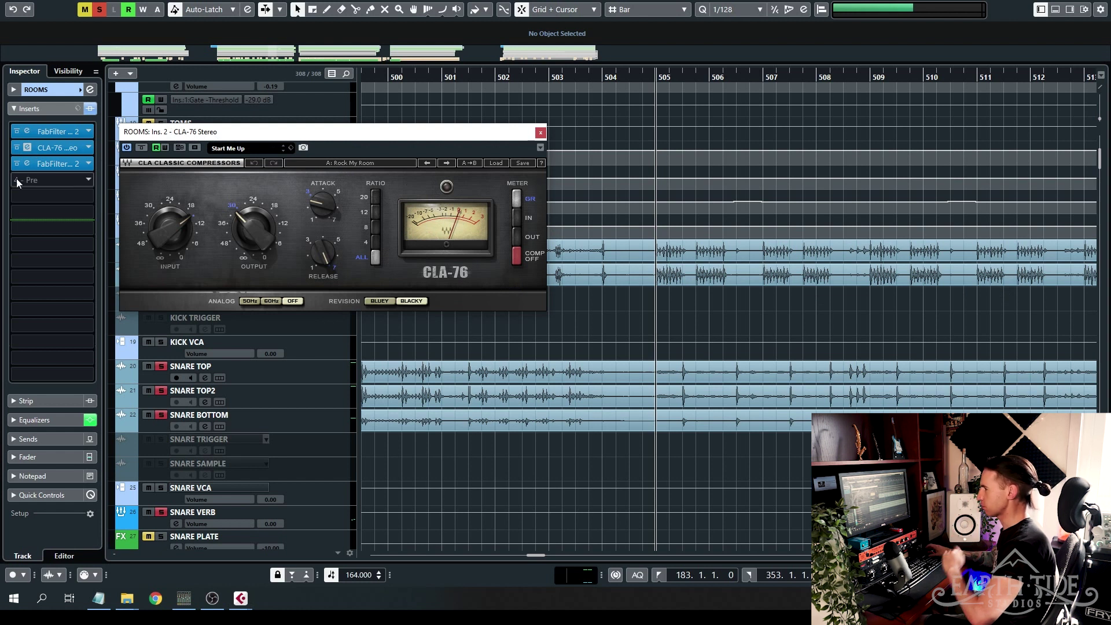
click(27, 163)
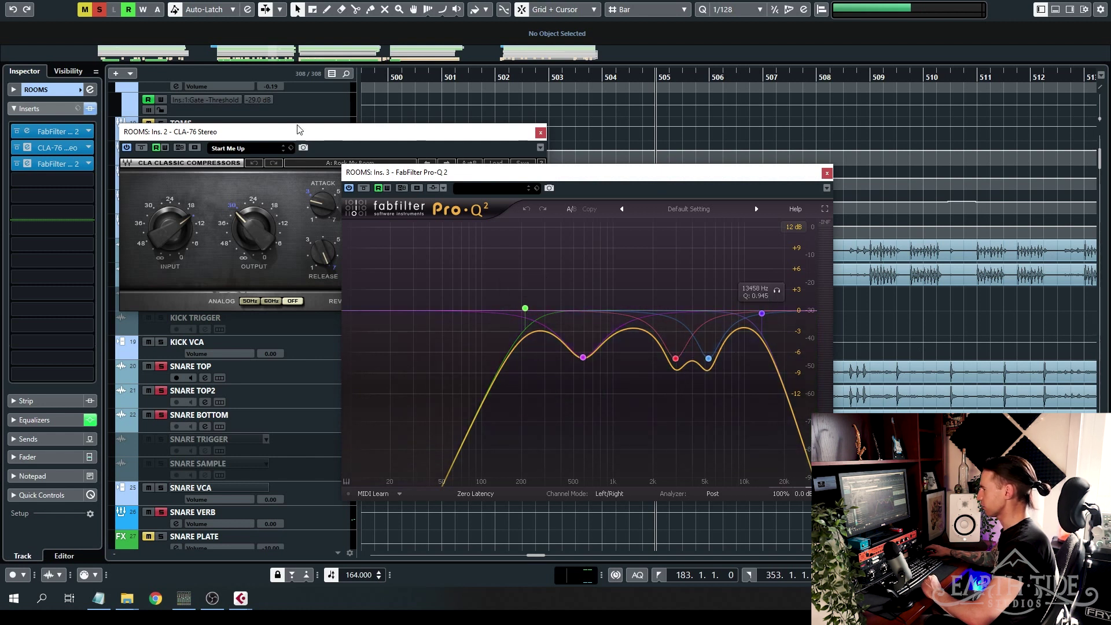
drag(259, 135, 677, 160)
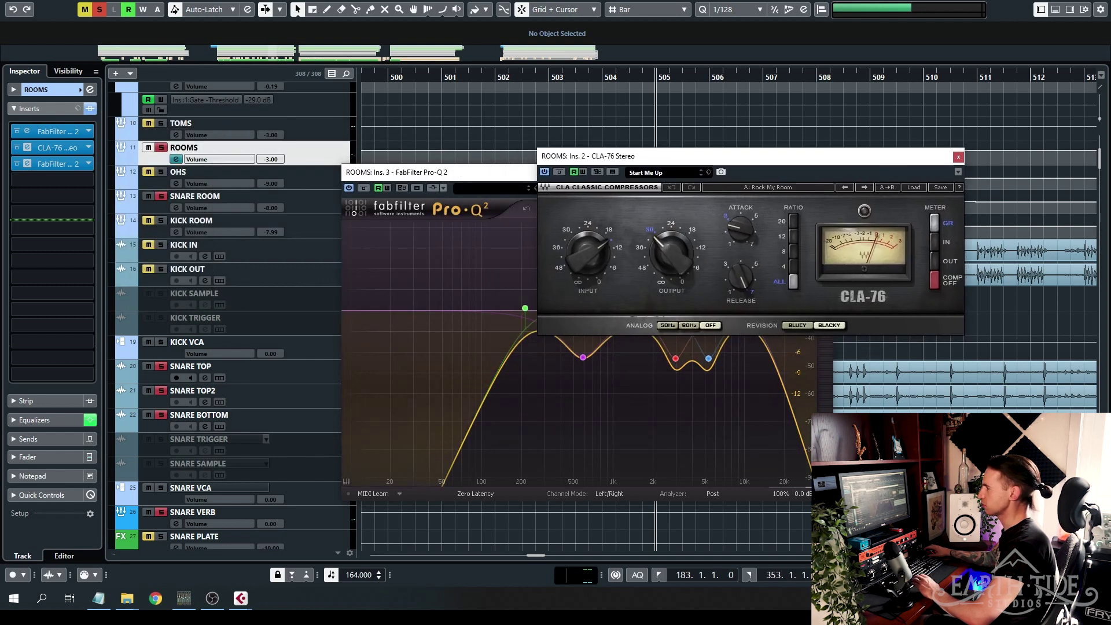
Solo only the ROOMS track and audition its insert chain by bypassing and re-enabling all inserts around playback.
click(99, 9)
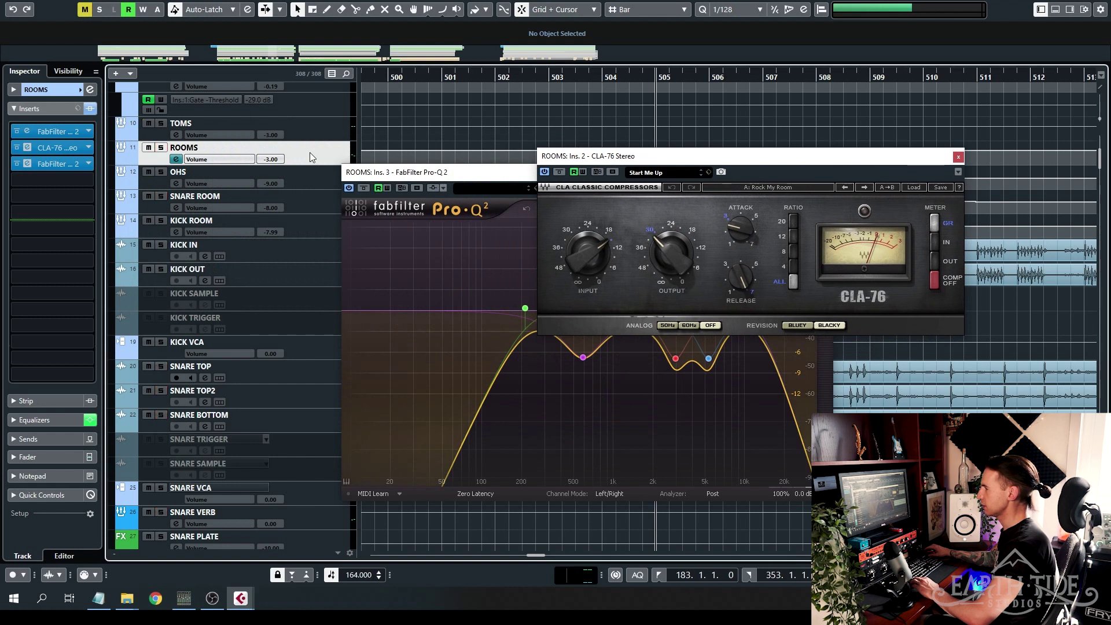
click(161, 147)
key(space)
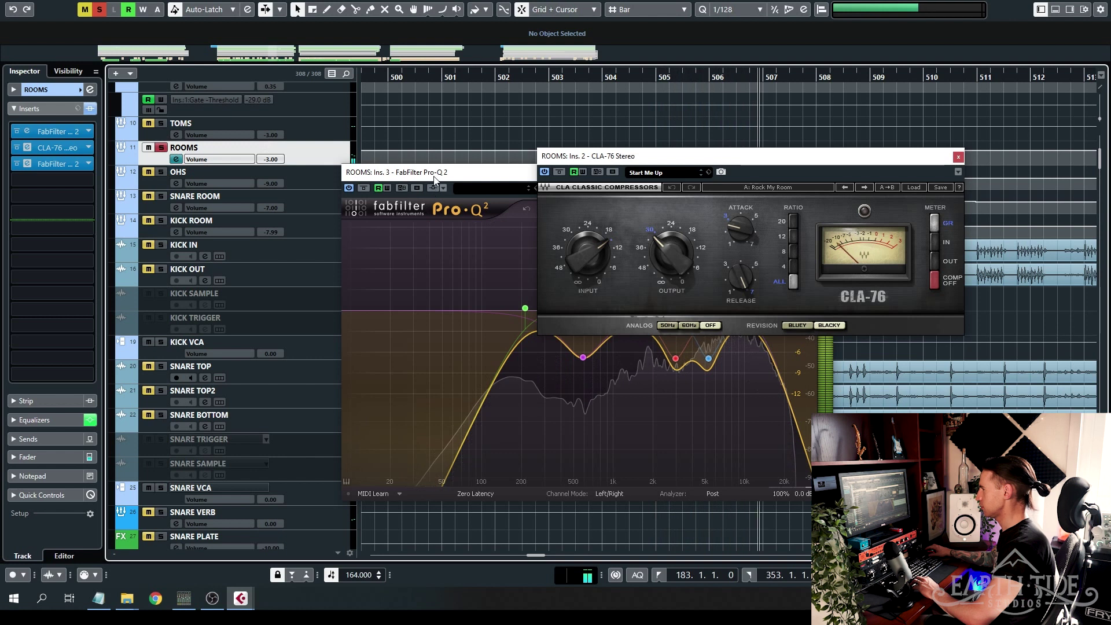
click(90, 108)
key(space)
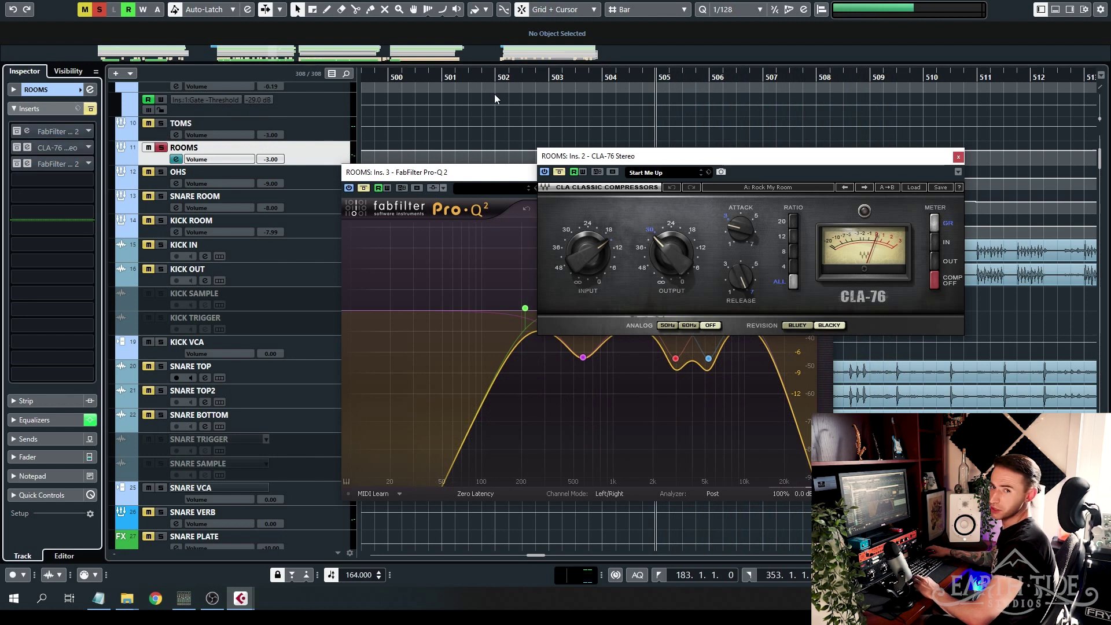
key(space)
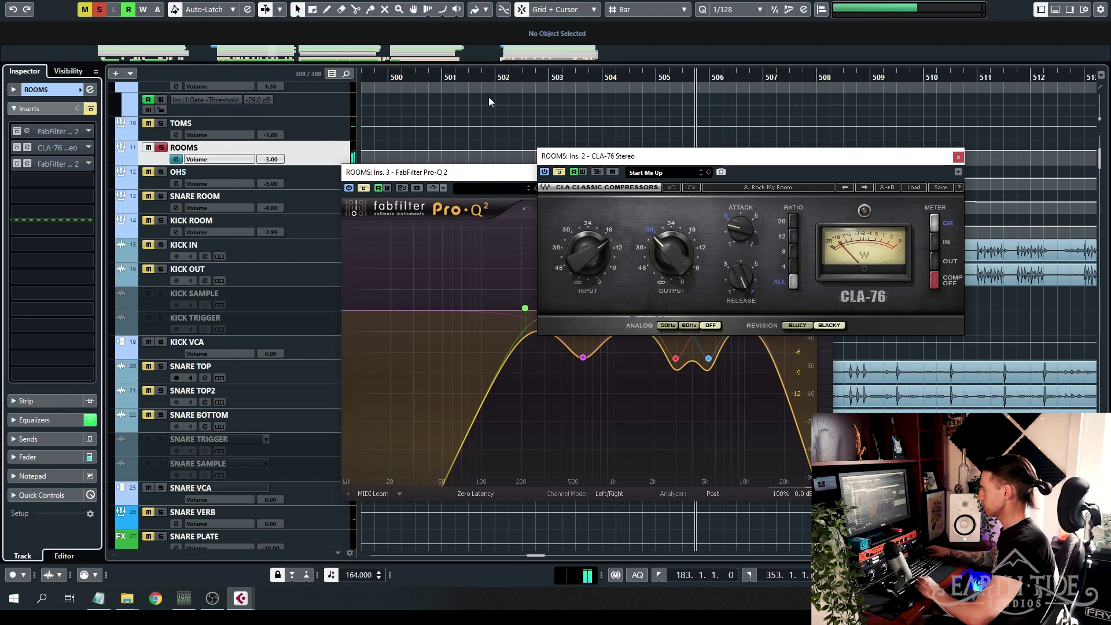
click(91, 108)
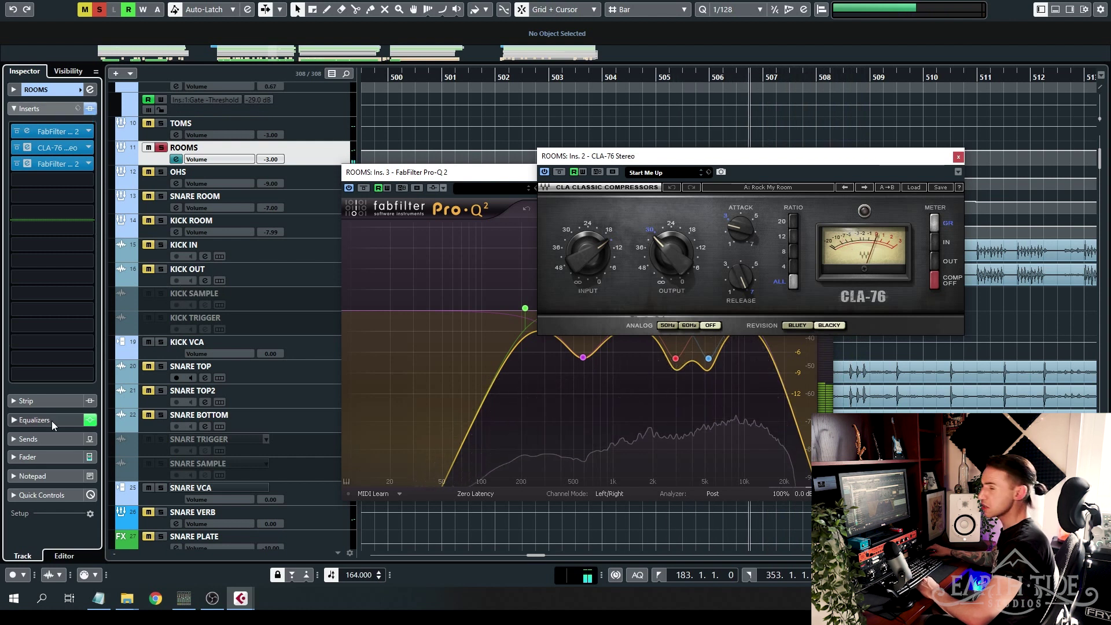
key(space)
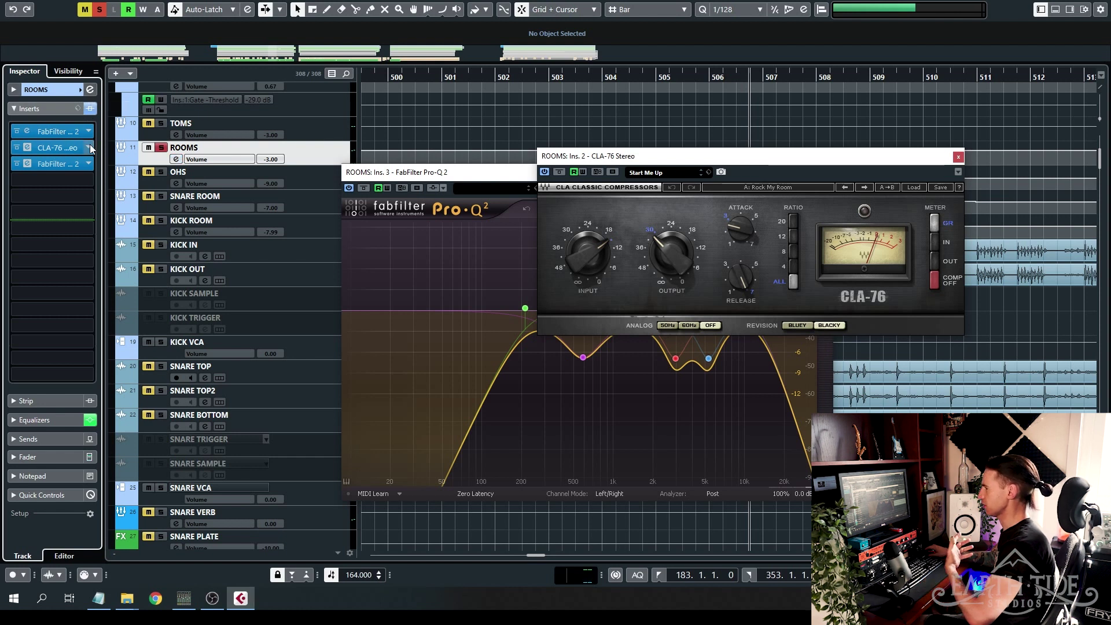
Open the ROOMS channel settings, close the CLA-76 and Pro-Q 2 windows, and move the settings window into clear view.
click(90, 90)
click(958, 156)
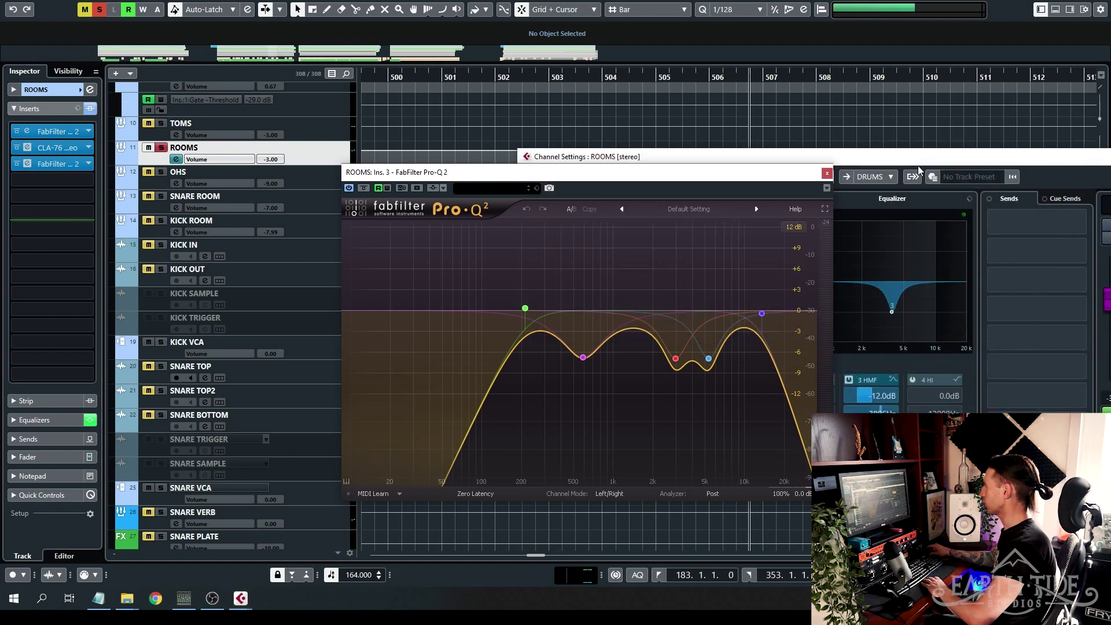
click(824, 172)
drag(786, 162, 578, 135)
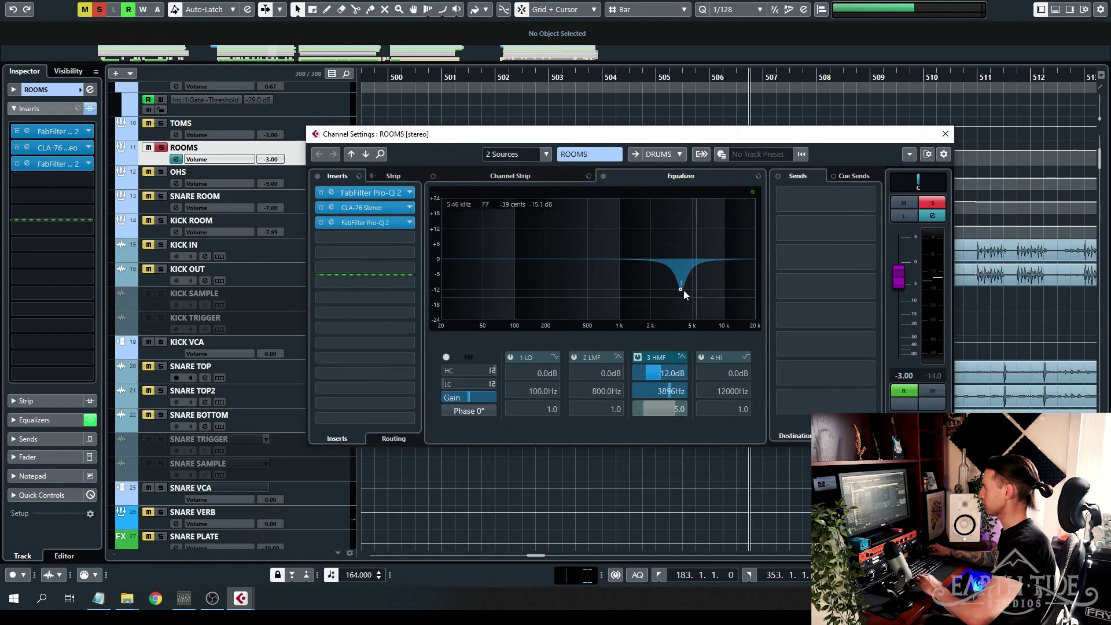
Toggle the -12 dB HMF cut in the ROOMS channel equalizer off and on during playback to compare the sound.
click(636, 357)
key(space)
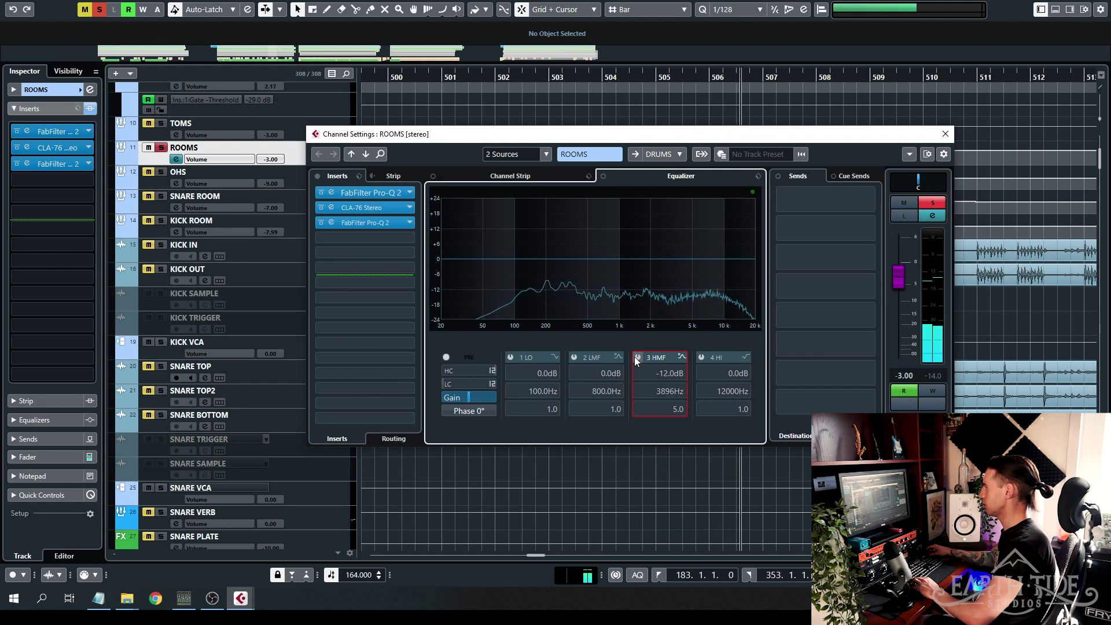
click(636, 357)
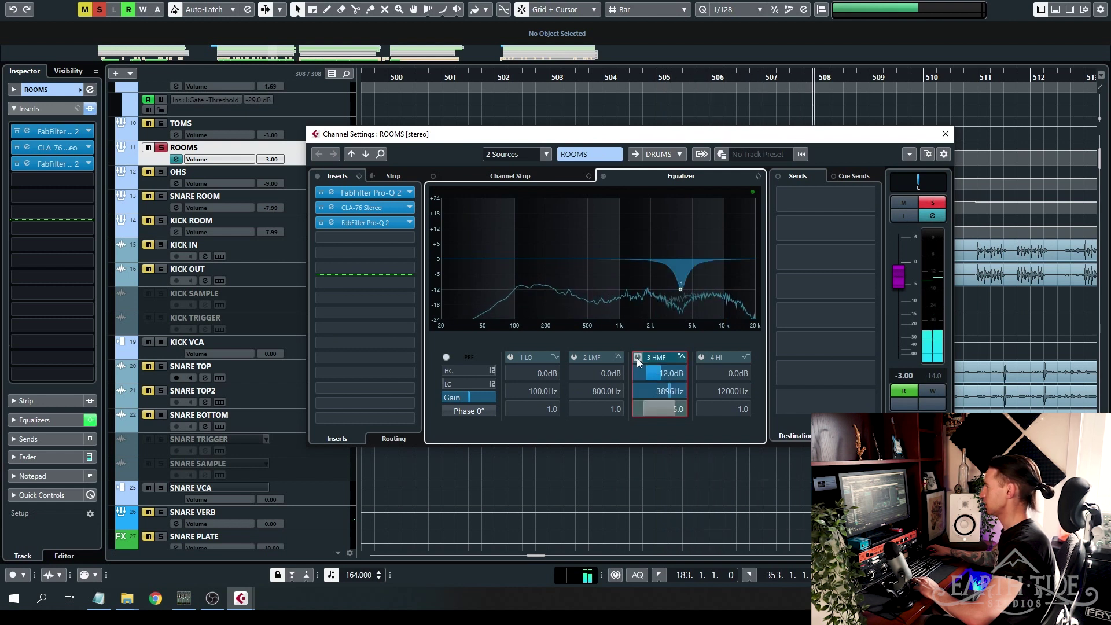
key(space)
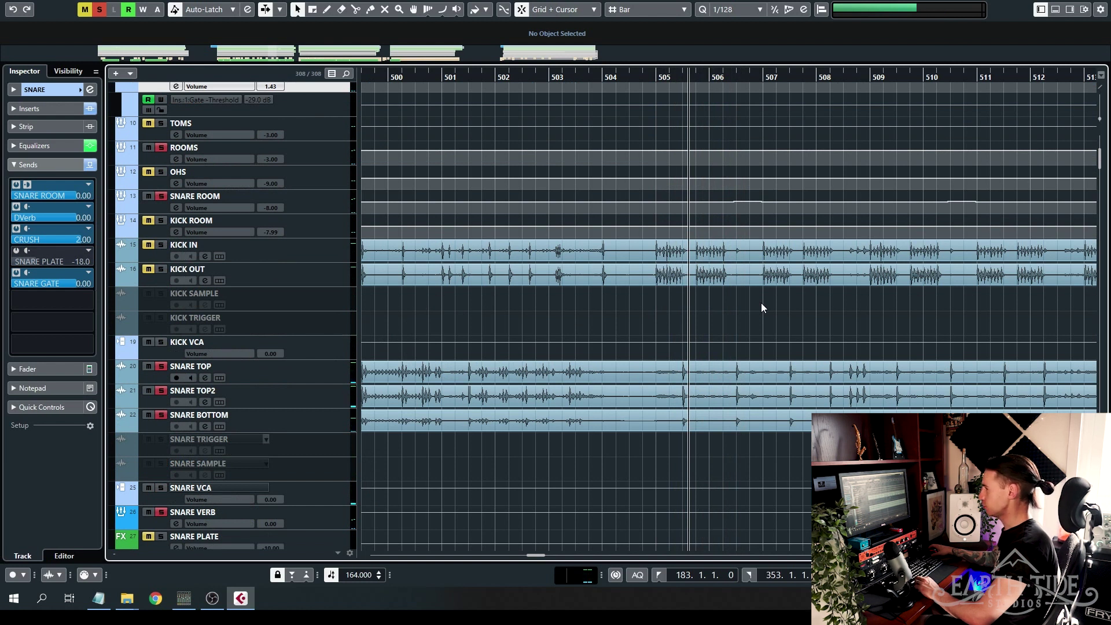
scroll(761, 303, up, 4)
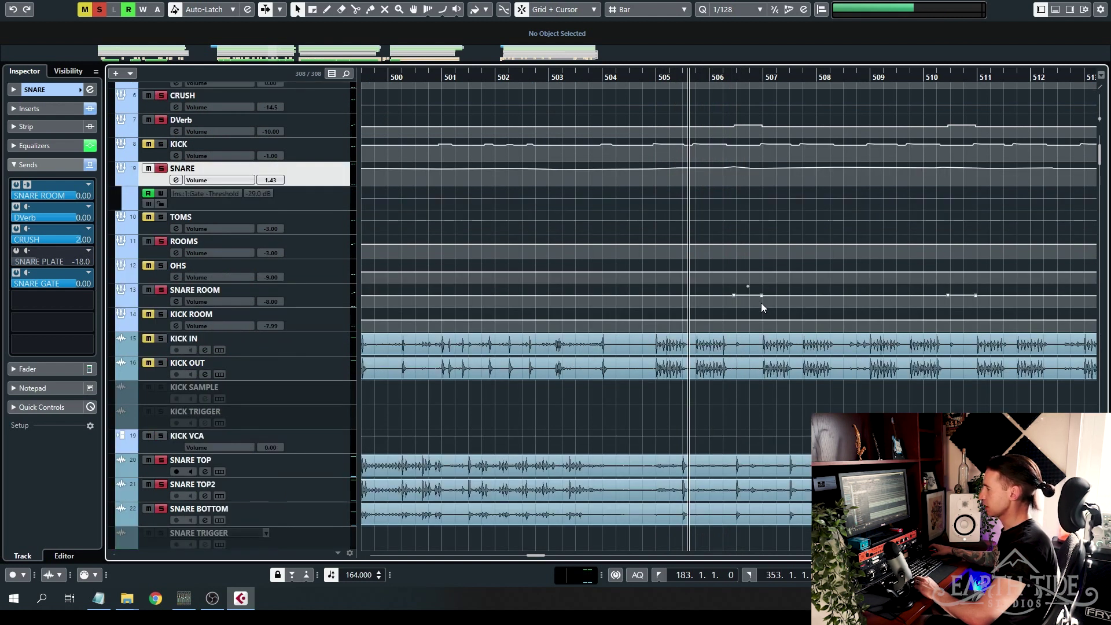
Audition the soloed snare tracks with their room, and solo the entire DRUMS folder to play the full kit.
key(space)
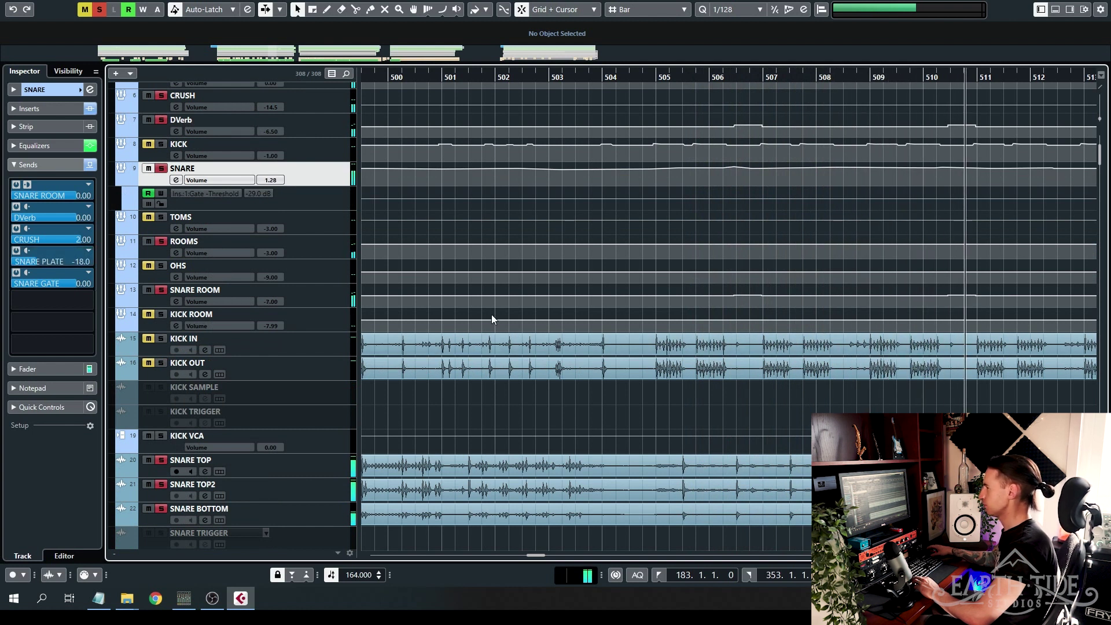
scroll(616, 374, up, 5)
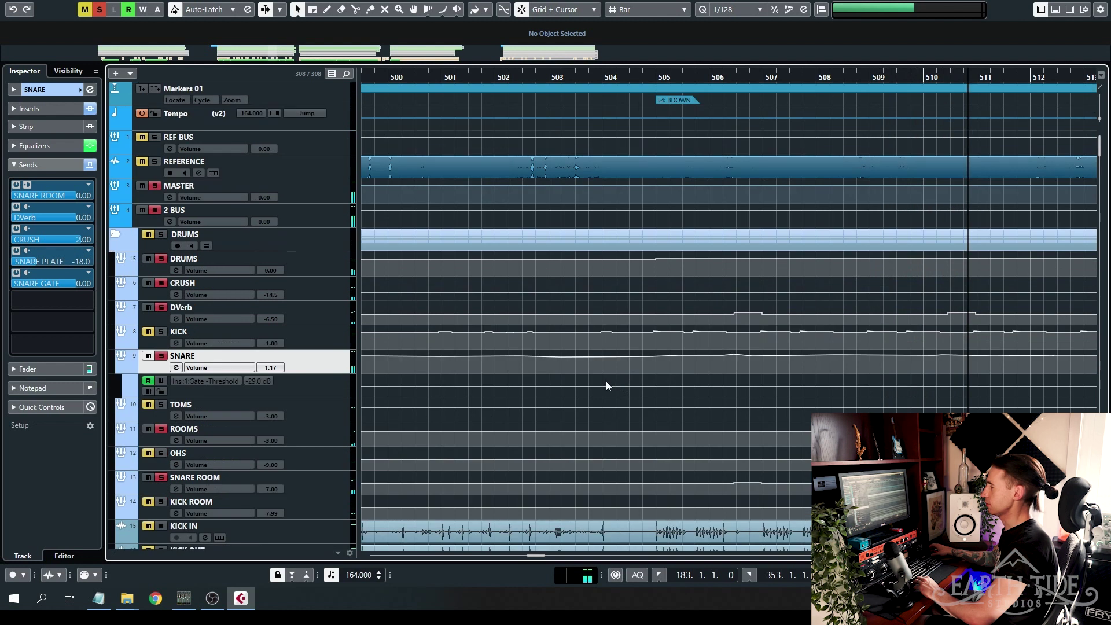
click(164, 234)
key(space)
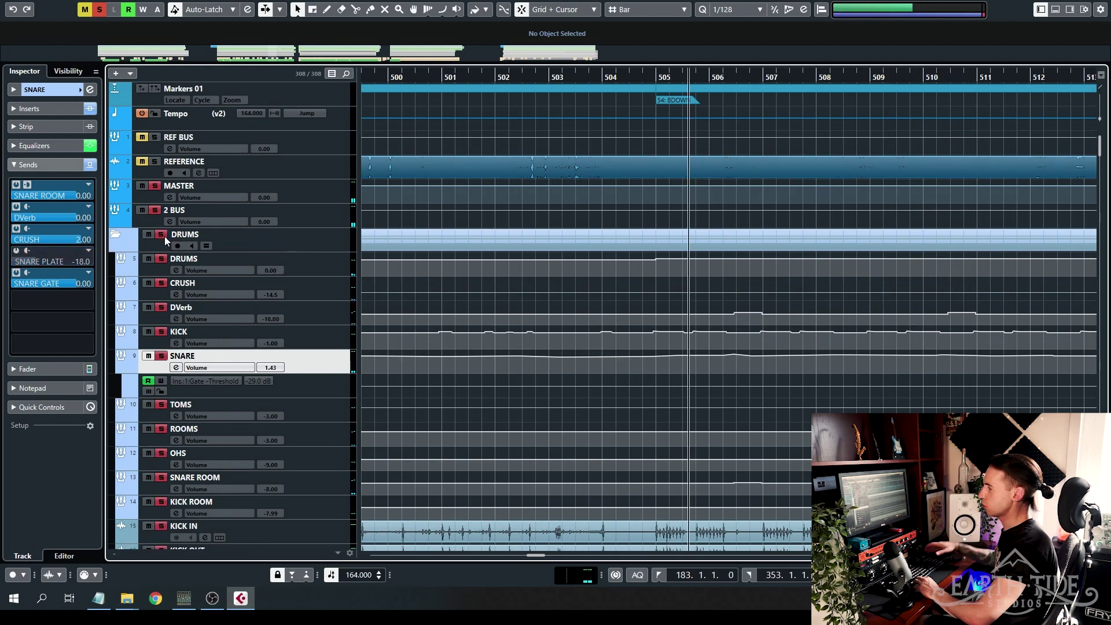
key(space)
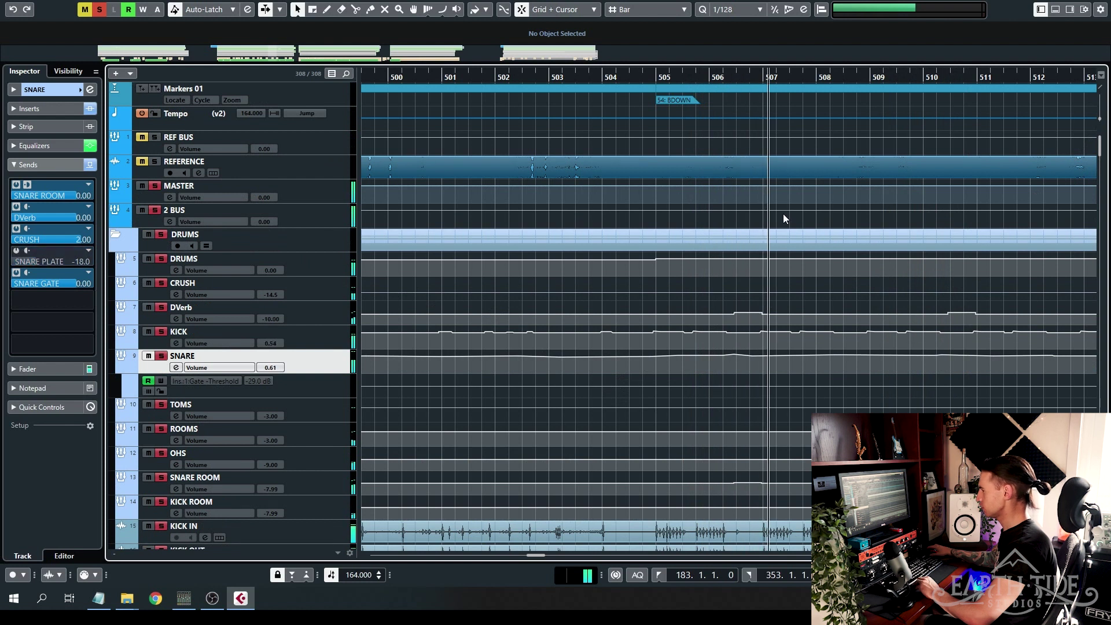
Mute and unmute the ROOMS track during full-kit playback to compare its contribution.
scroll(782, 218, down, 3)
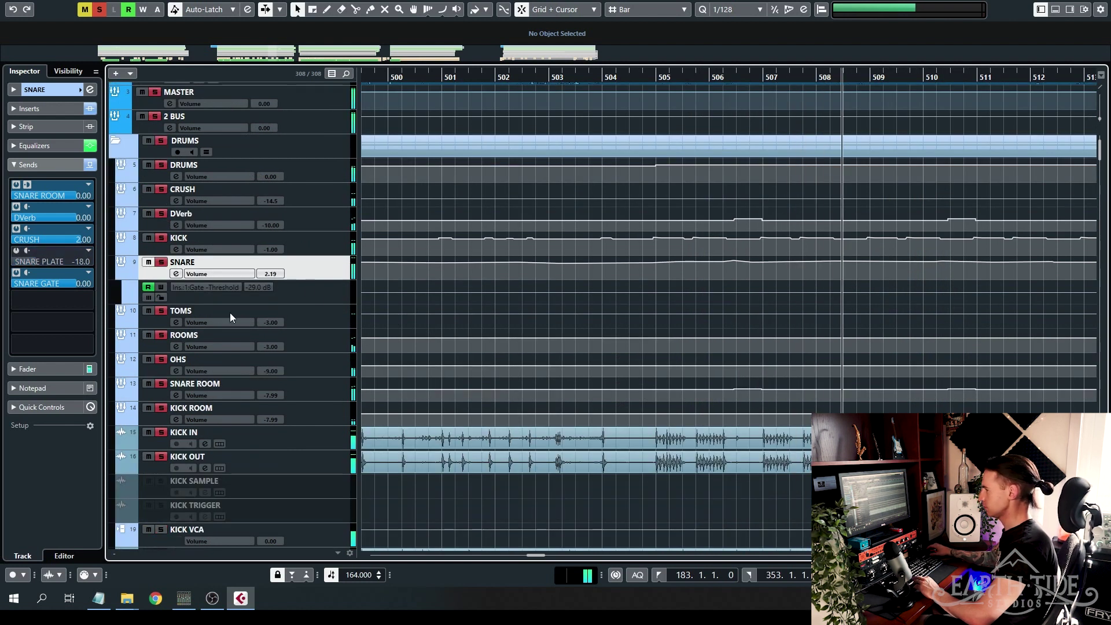
click(153, 335)
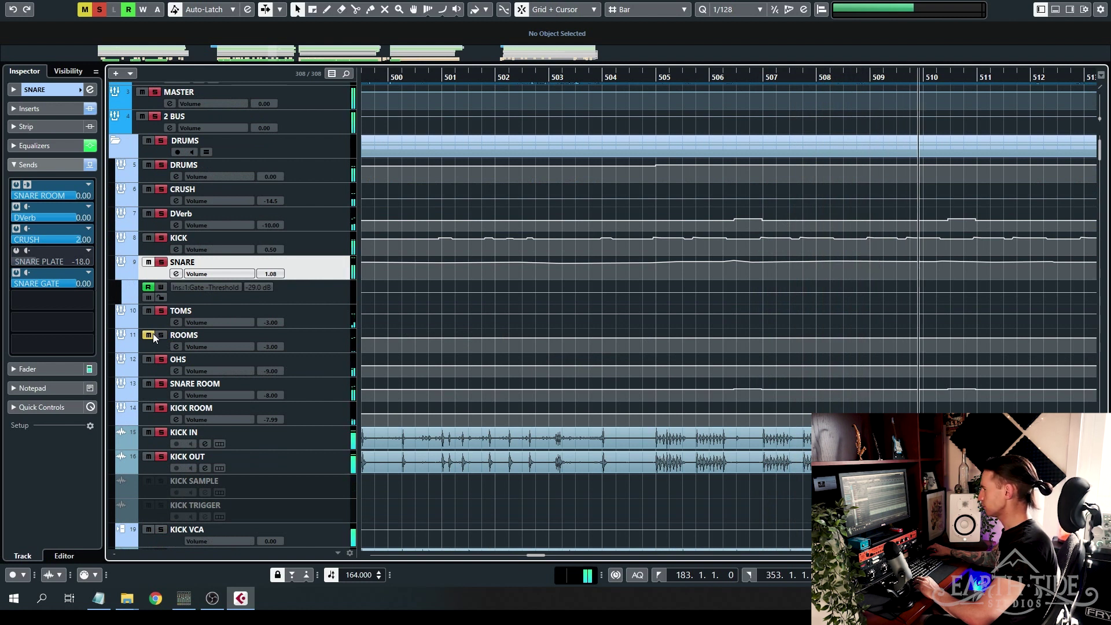
click(148, 335)
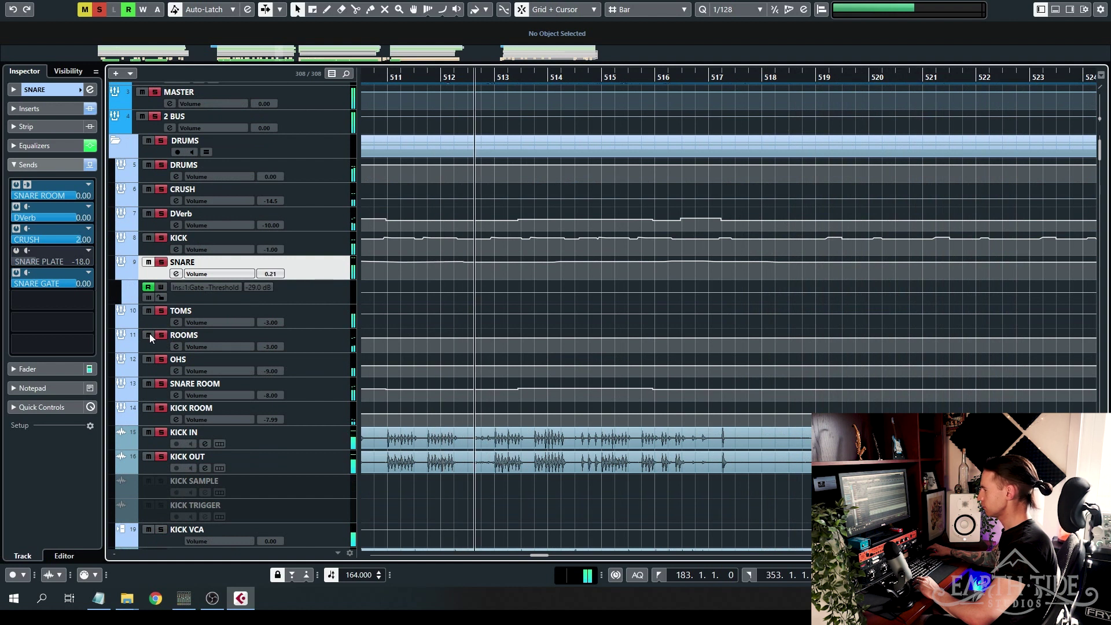
Mute and unmute the SNARE ROOM track around full-kit playback to compare it, and deactivate all solo states.
key(space)
click(148, 384)
key(space)
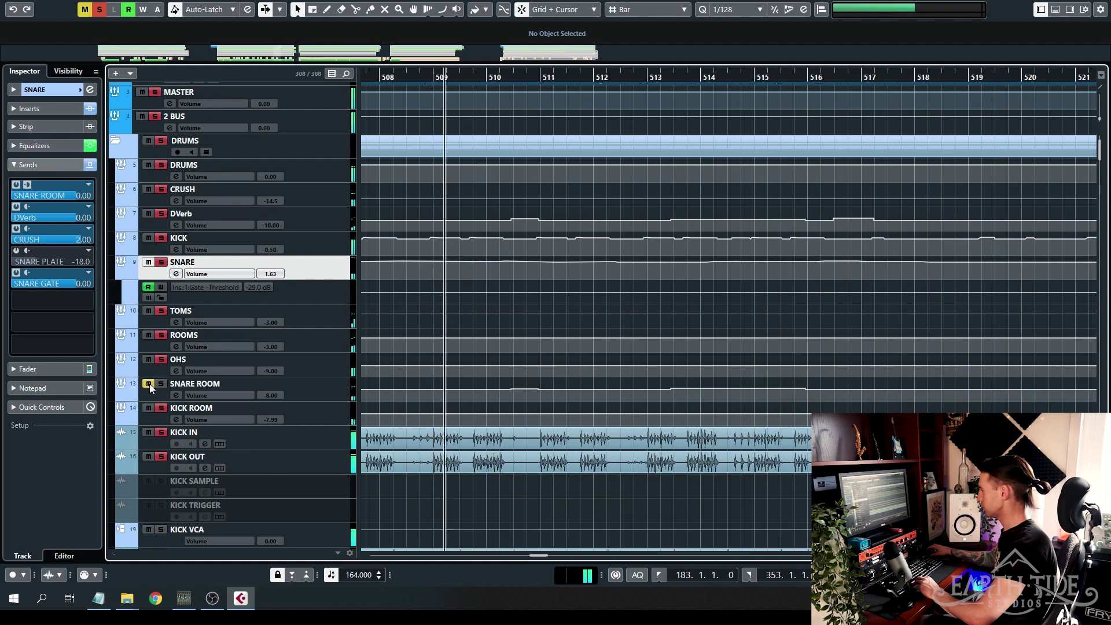
click(149, 383)
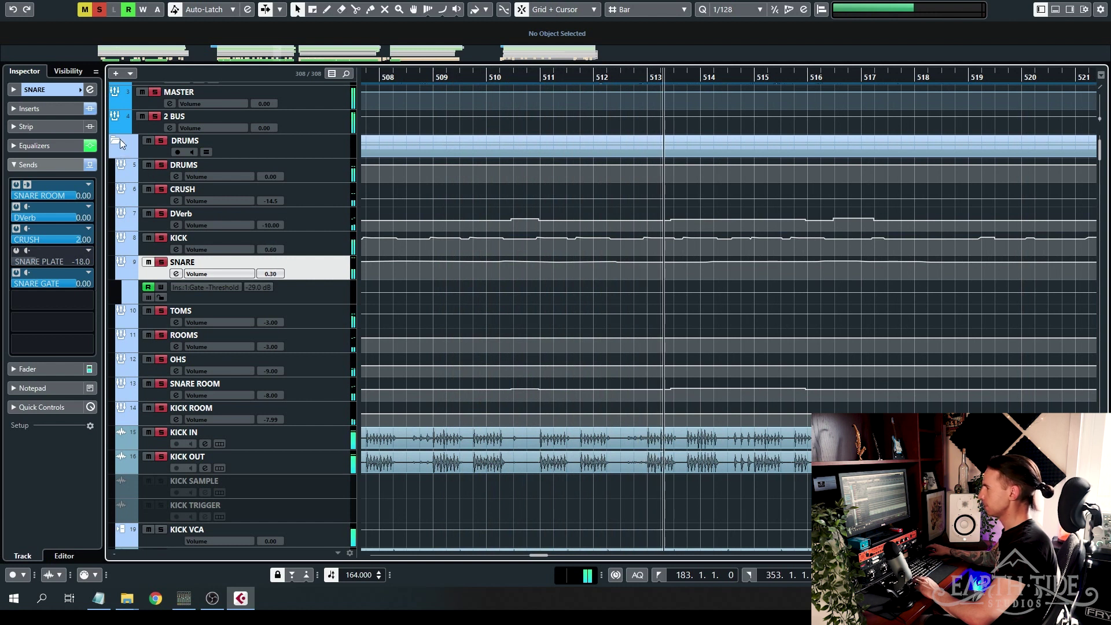
click(99, 10)
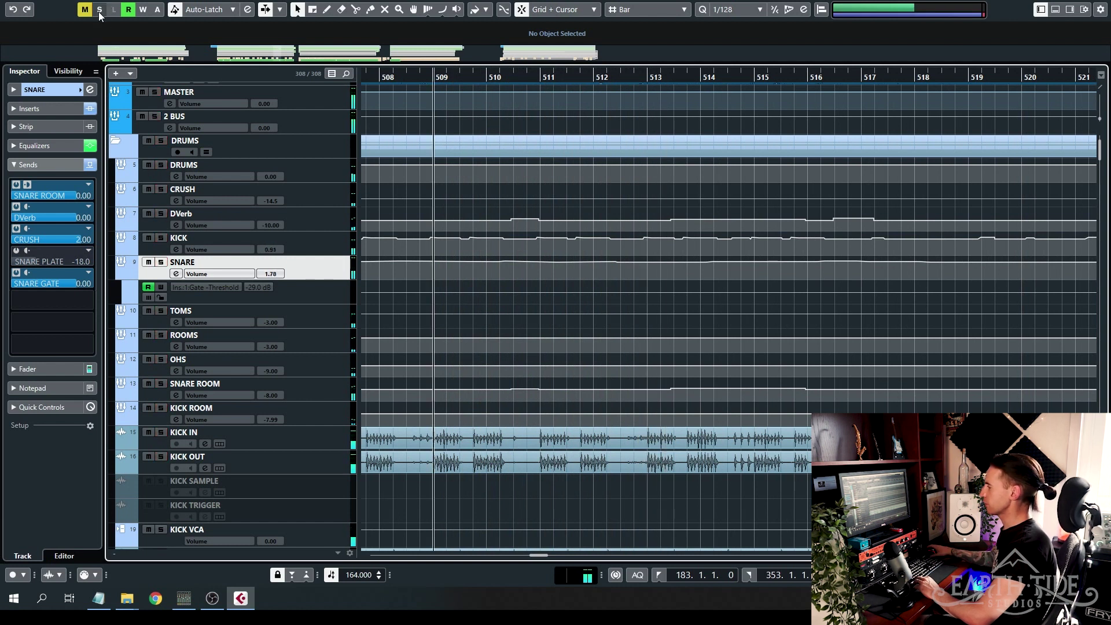